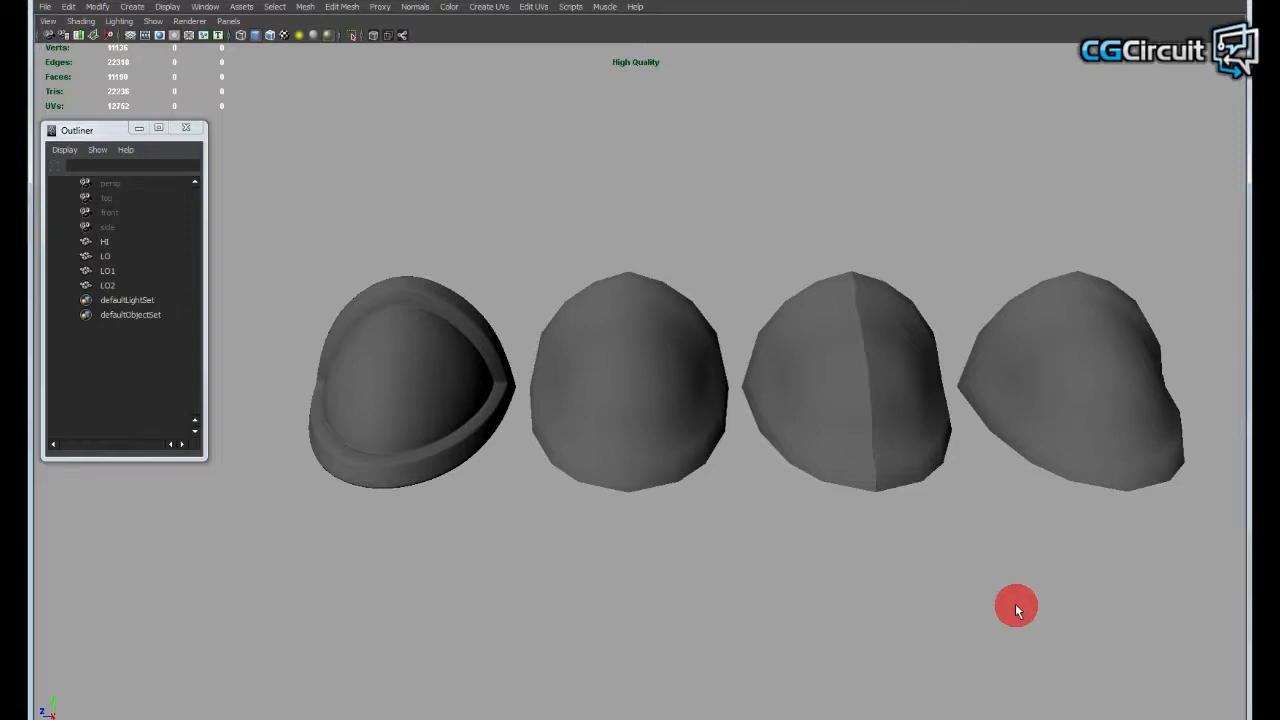
- Delete the faces on one half of the LO mesh, up to its vertical centre line
{"action": "middle_click_drag", "start_coordinate": [738, 550], "coordinate": [777, 538], "text": "alt"}
{"action": "left_click_drag", "start_coordinate": [777, 538], "coordinate": [760, 528], "text": "alt"}
{"action": "left_click", "coordinate": [712, 332]}
{"action": "left_click_drag", "start_coordinate": [696, 475], "coordinate": [716, 484], "text": "alt"}
{"action": "right_click_drag", "start_coordinate": [716, 484], "coordinate": [763, 491], "text": "alt"}
{"action": "left_click_drag", "start_coordinate": [763, 491], "coordinate": [650, 278], "text": "alt"}
{"action": "right_click_drag", "start_coordinate": [746, 522], "coordinate": [699, 457], "text": "alt"}
{"action": "right_click_drag", "start_coordinate": [690, 378], "coordinate": [689, 443]}
{"action": "left_click_drag", "start_coordinate": [502, 166], "coordinate": [670, 604]}
{"action": "right_click_drag", "start_coordinate": [670, 604], "coordinate": [740, 464], "text": "alt"}
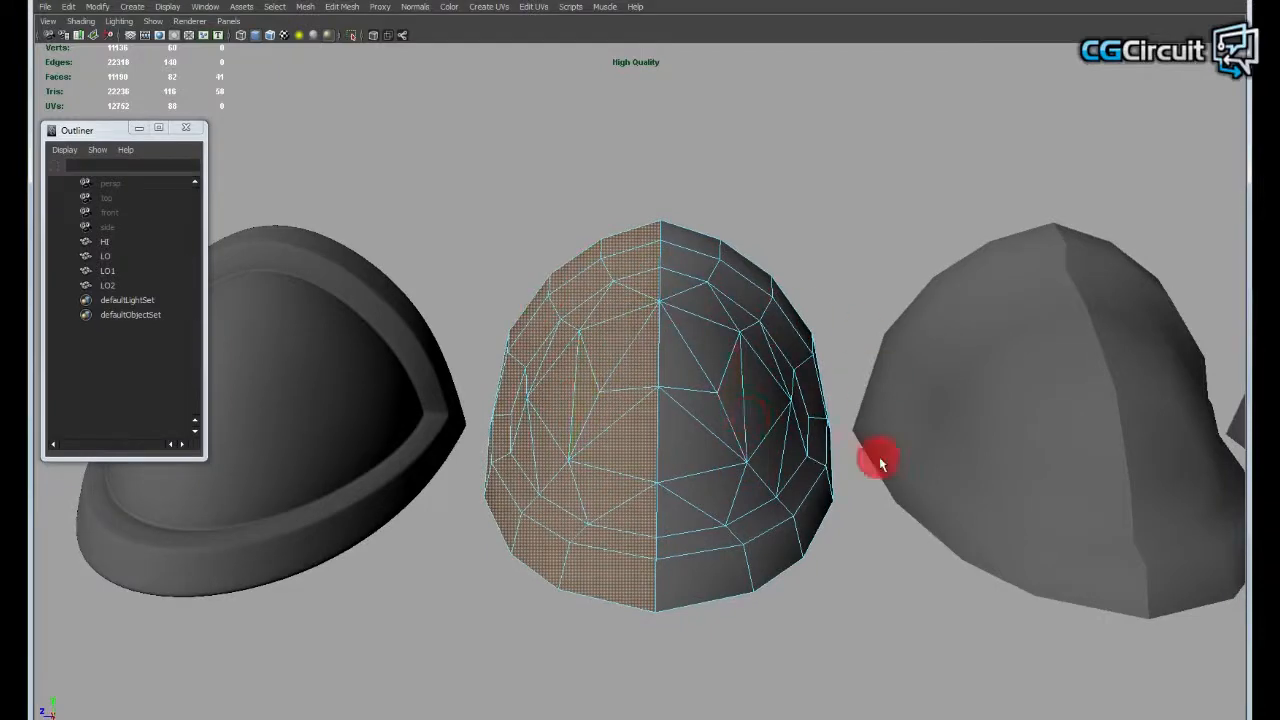
{"action": "left_click_drag", "start_coordinate": [880, 462], "coordinate": [729, 476], "text": "alt"}
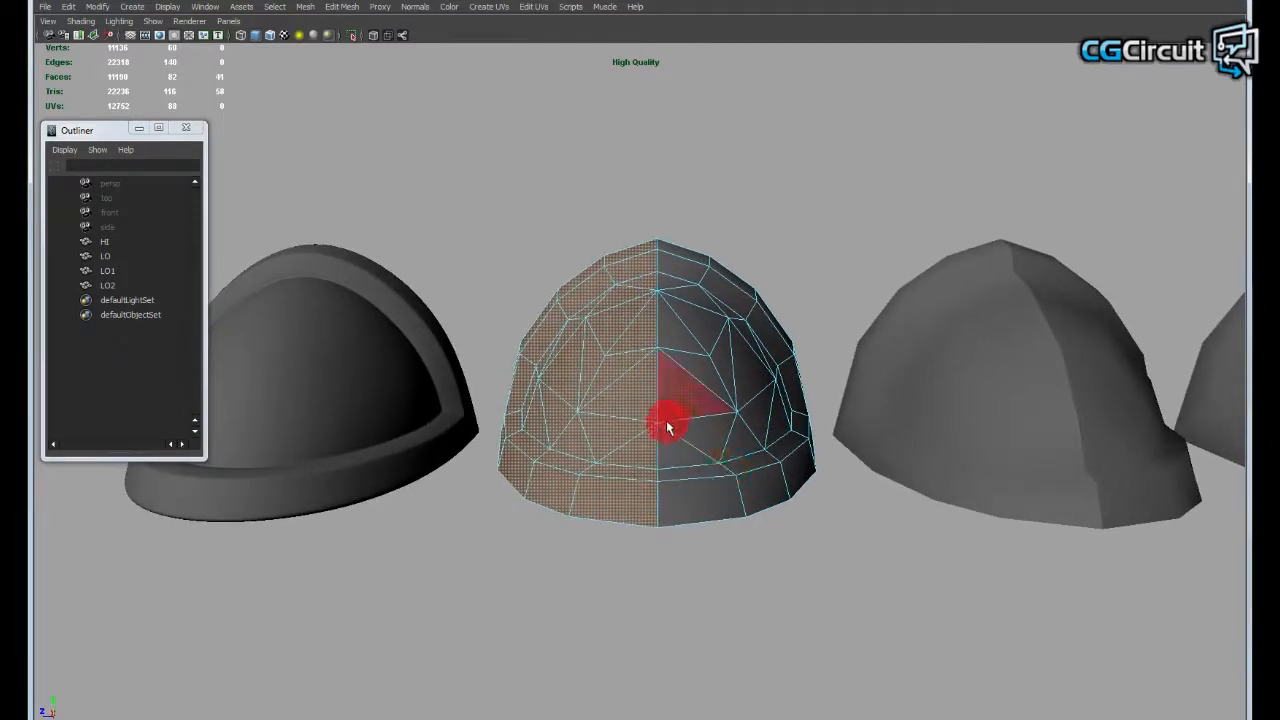
{"action": "right_click_drag", "start_coordinate": [641, 460], "coordinate": [708, 463], "text": "alt"}
{"action": "left_click_drag", "start_coordinate": [708, 463], "coordinate": [716, 490], "text": "alt"}
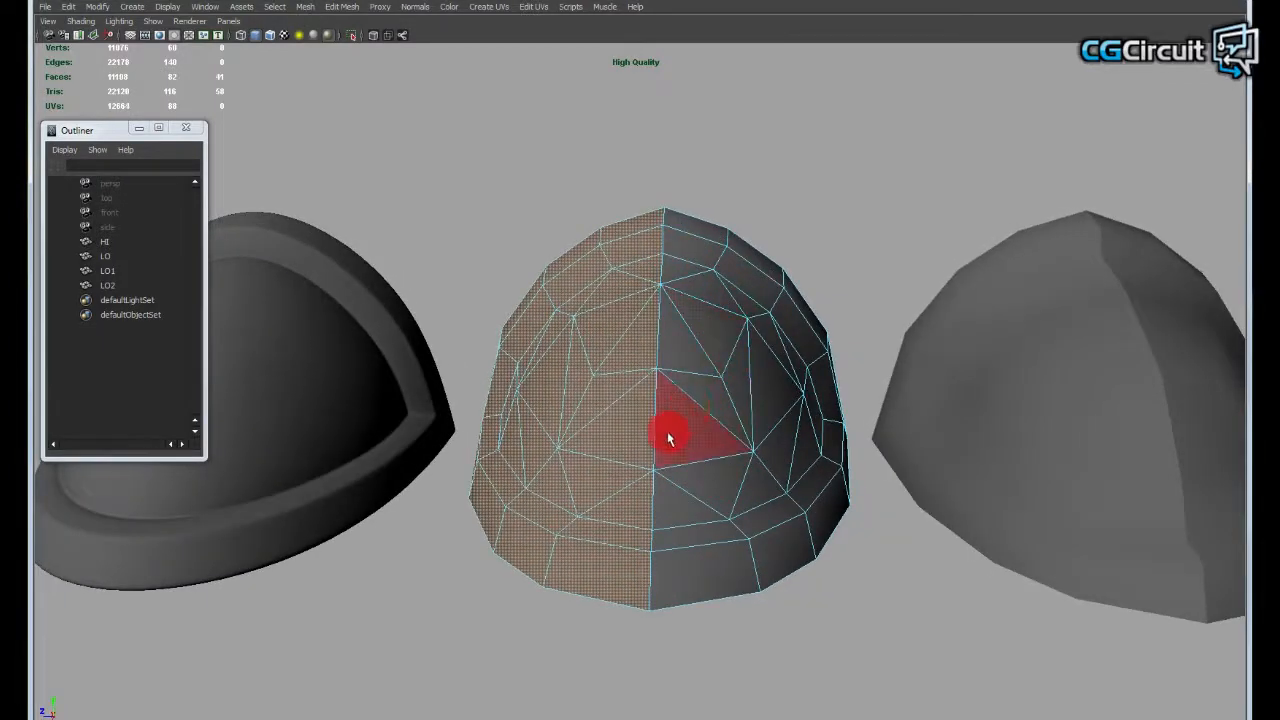
{"action": "right_click_drag", "start_coordinate": [666, 434], "coordinate": [743, 449], "text": "alt"}
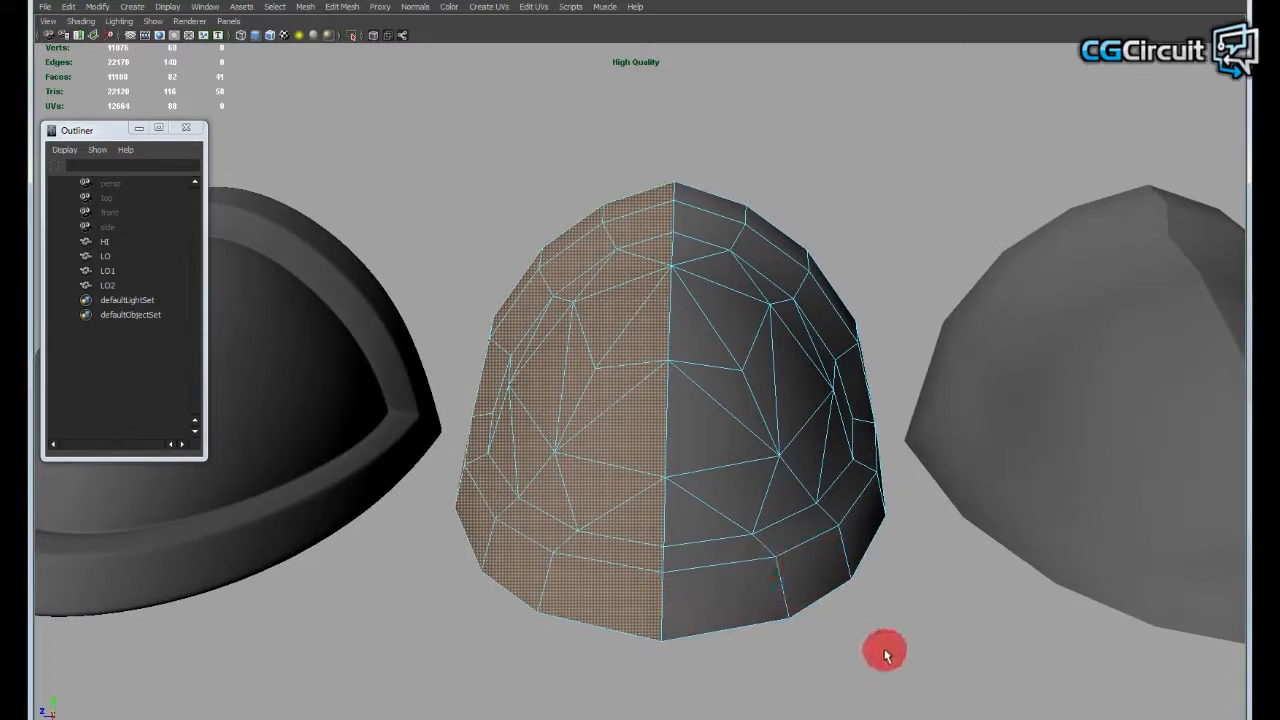
{"action": "key", "text": "Delete"}
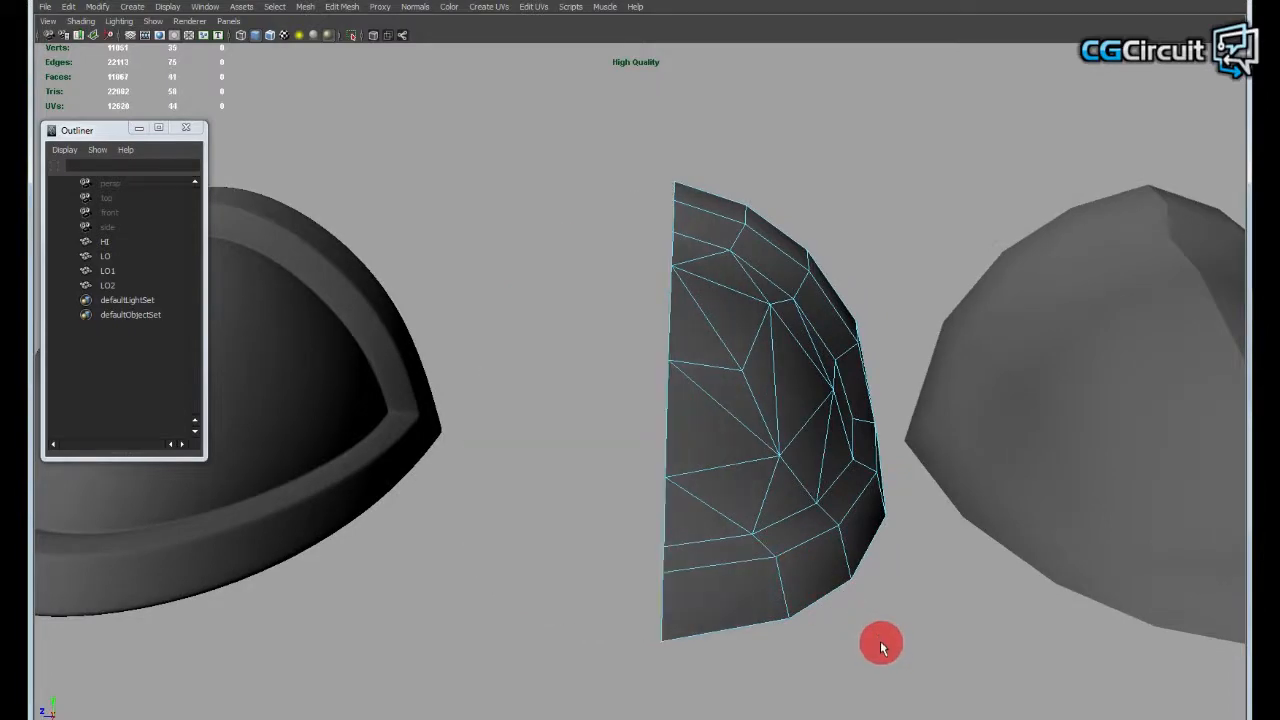
- Undo and redo the face deletion several times, ending with the full LO mesh restored
{"action": "key", "text": "ctrl+z"}
{"action": "key", "text": "shift+z"}
{"action": "key", "text": "ctrl+z"}
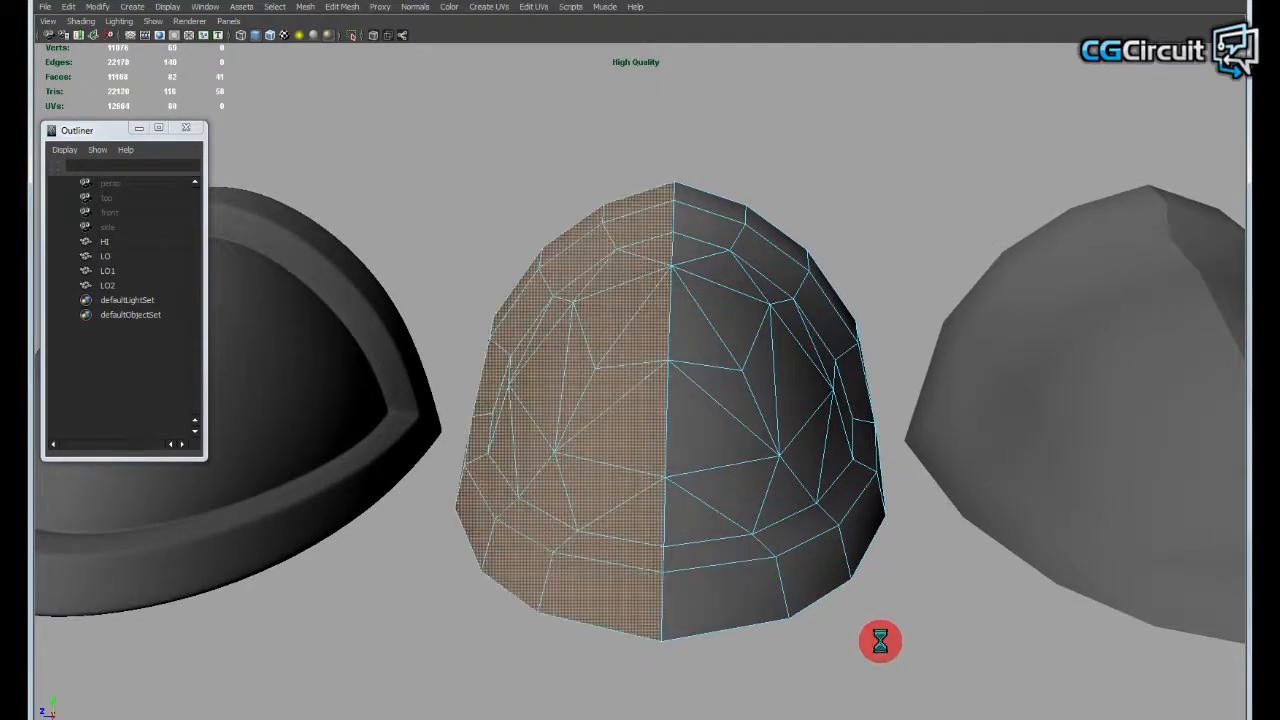
{"action": "key", "text": "shift+z"}
{"action": "key", "text": "ctrl+z"}
{"action": "key", "text": "shift+z"}
{"action": "key", "text": "ctrl+z"}
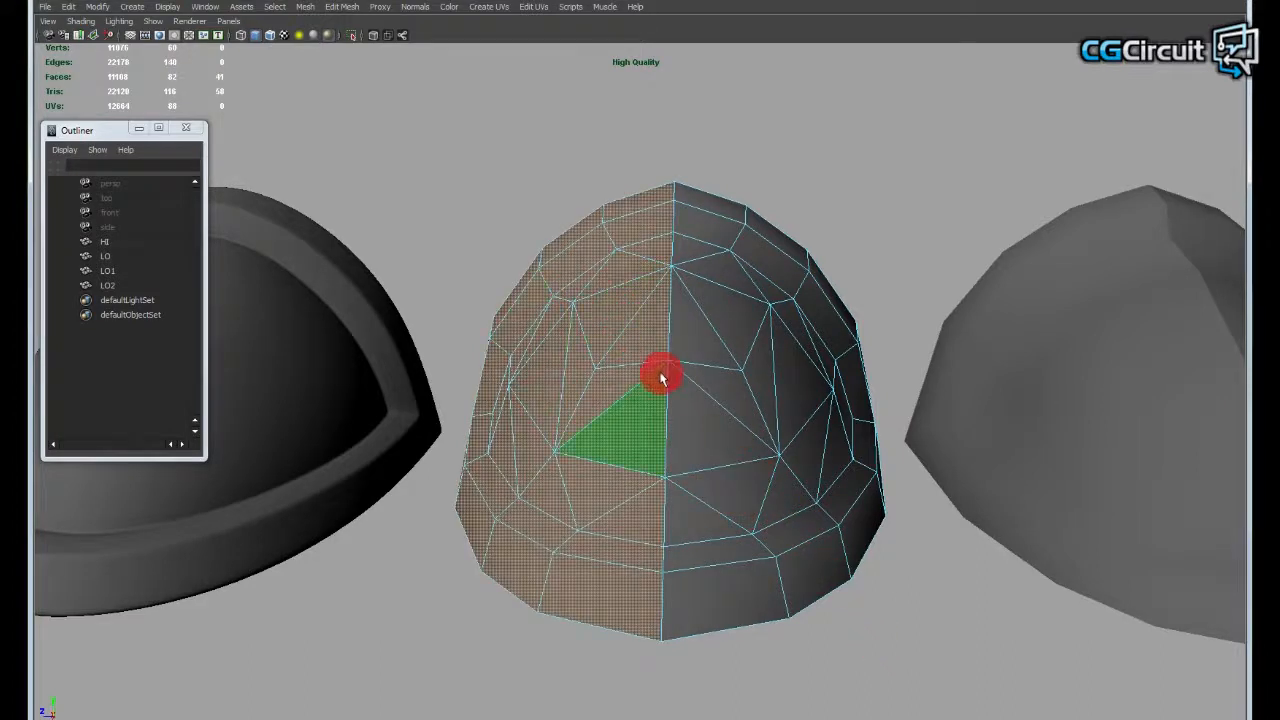
- Delete the selected half of the LO mesh again, undo the deletion, and clear the face selection
{"action": "left_click_drag", "start_coordinate": [663, 375], "coordinate": [661, 373], "text": "alt"}
{"action": "middle_click_drag", "start_coordinate": [662, 373], "coordinate": [674, 369], "text": "alt"}
{"action": "left_click_drag", "start_coordinate": [729, 329], "coordinate": [691, 323], "text": "alt"}
{"action": "left_click_drag", "start_coordinate": [838, 453], "coordinate": [792, 442], "text": "alt"}
{"action": "right_click_drag", "start_coordinate": [792, 442], "coordinate": [797, 442], "text": "alt"}
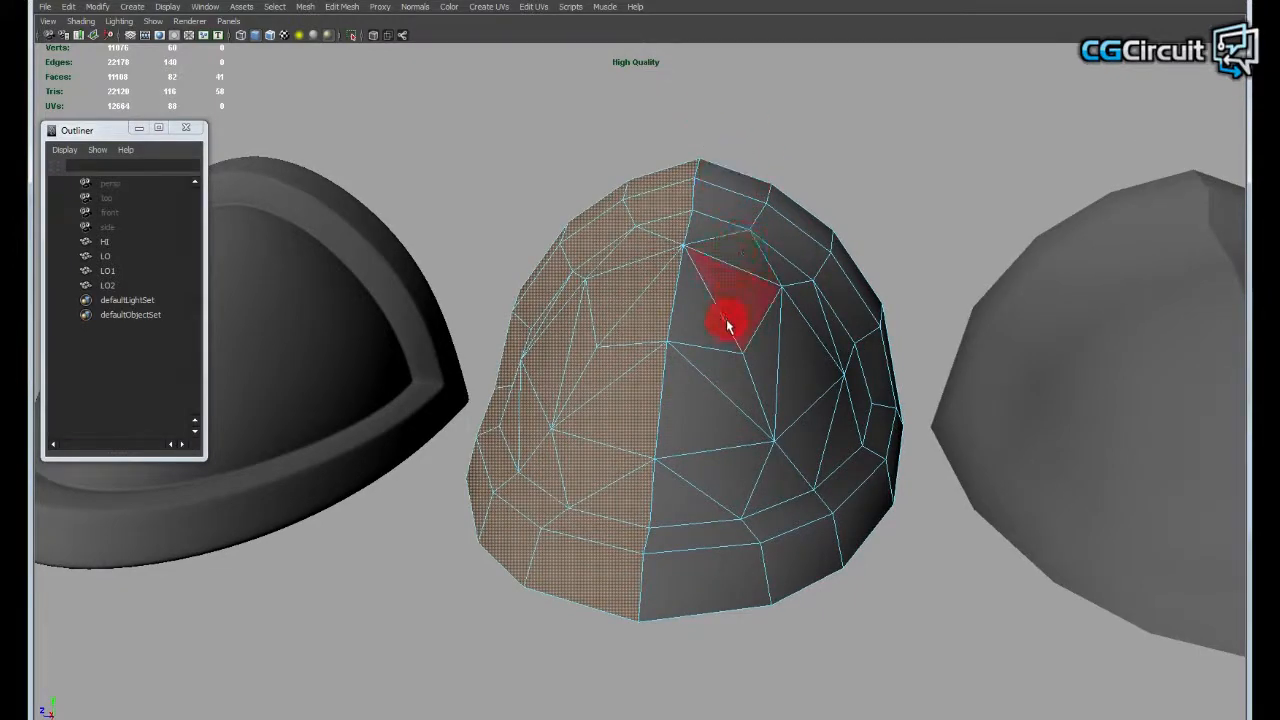
{"action": "key", "text": "Delete"}
{"action": "key", "text": "ctrl+z"}
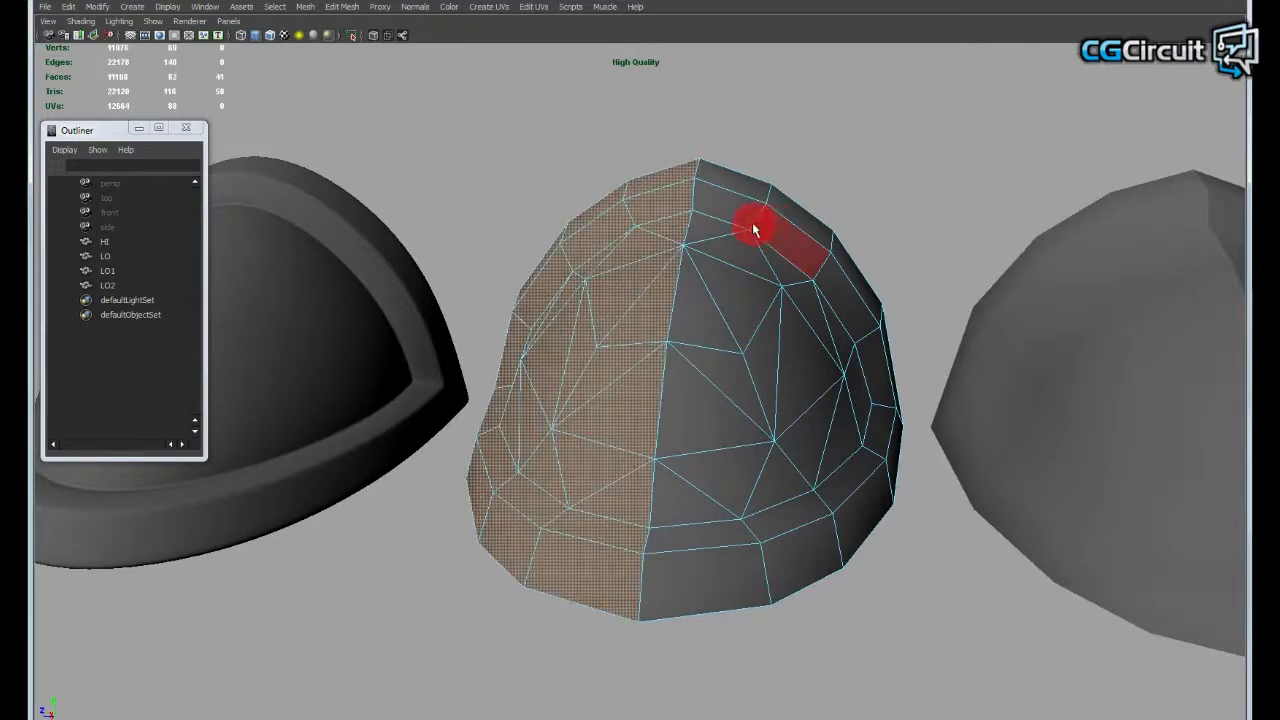
{"action": "mouse_move", "coordinate": [738, 244]}
{"action": "left_mouse_down", "text": "alt"}
{"action": "mouse_move", "coordinate": [743, 212]}
{"action": "mouse_move", "coordinate": [726, 243]}
{"action": "left_mouse_up", "text": "alt"}
{"action": "right_click_drag", "start_coordinate": [731, 243], "coordinate": [692, 254], "text": "alt"}
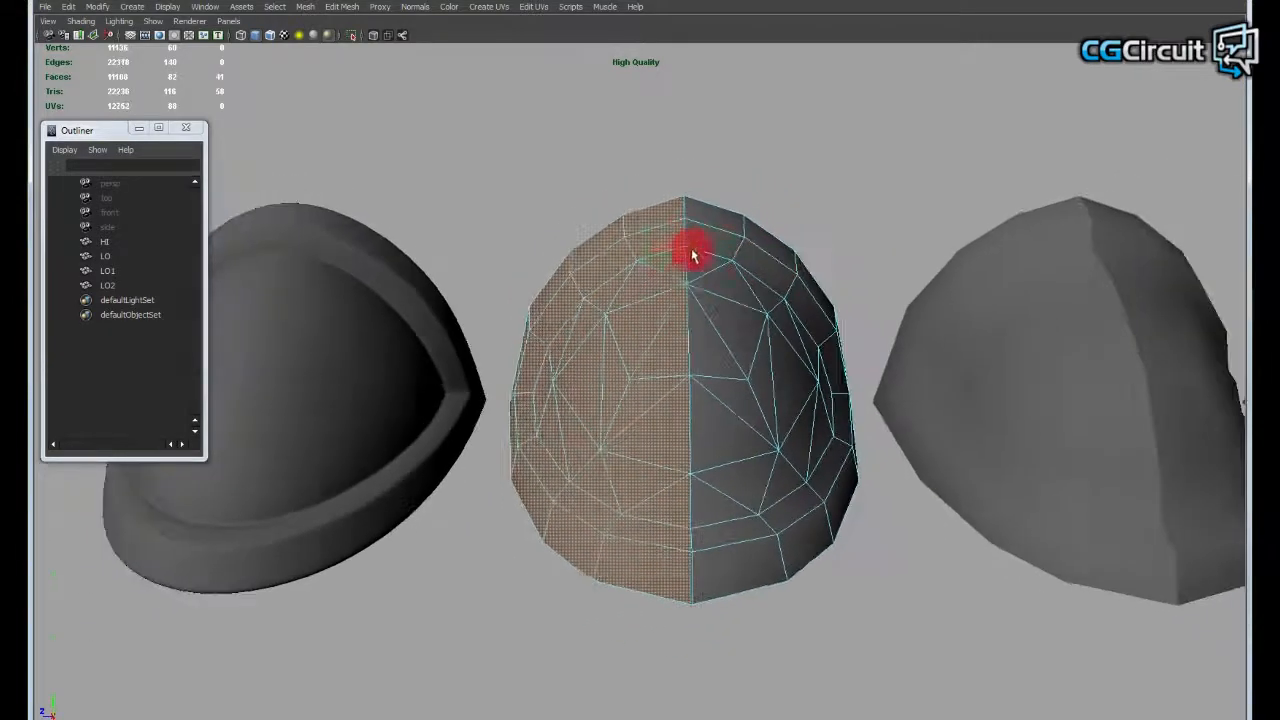
{"action": "key", "text": "ctrl+d"}
{"action": "left_click", "coordinate": [813, 182]}
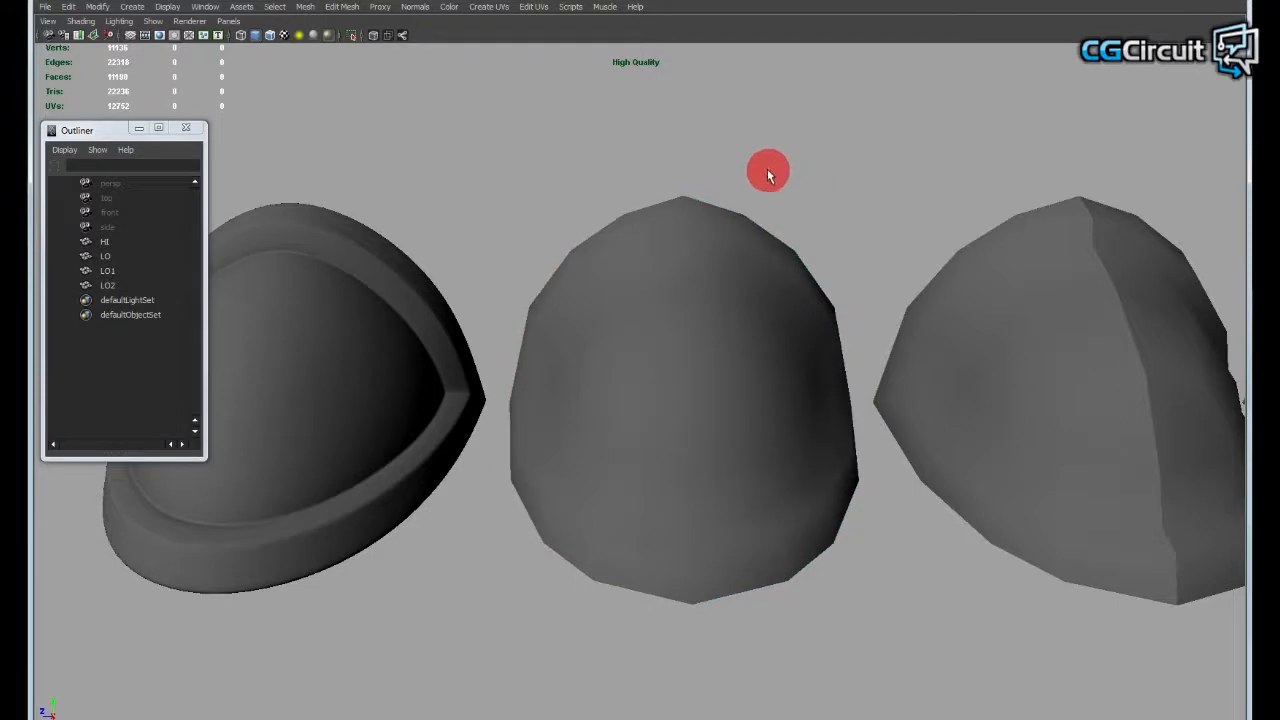
- Select the LO1 mesh and inspect the border edges along its centre seam from several angles
{"action": "left_click_drag", "start_coordinate": [844, 229], "coordinate": [838, 563], "text": "alt"}
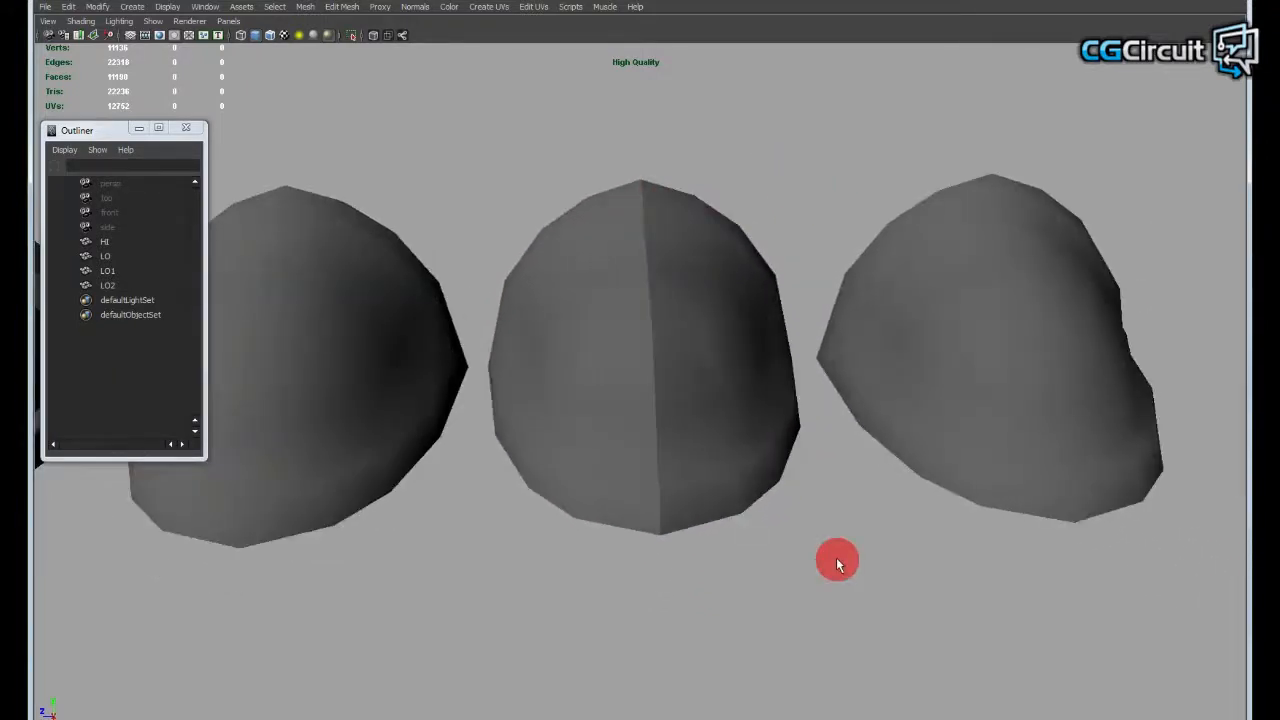
{"action": "left_click", "coordinate": [729, 457]}
{"action": "left_click_drag", "start_coordinate": [777, 528], "coordinate": [760, 430], "text": "alt"}
{"action": "right_click_drag", "start_coordinate": [731, 393], "coordinate": [680, 390]}
{"action": "left_click_drag", "start_coordinate": [766, 428], "coordinate": [674, 412], "text": "alt"}
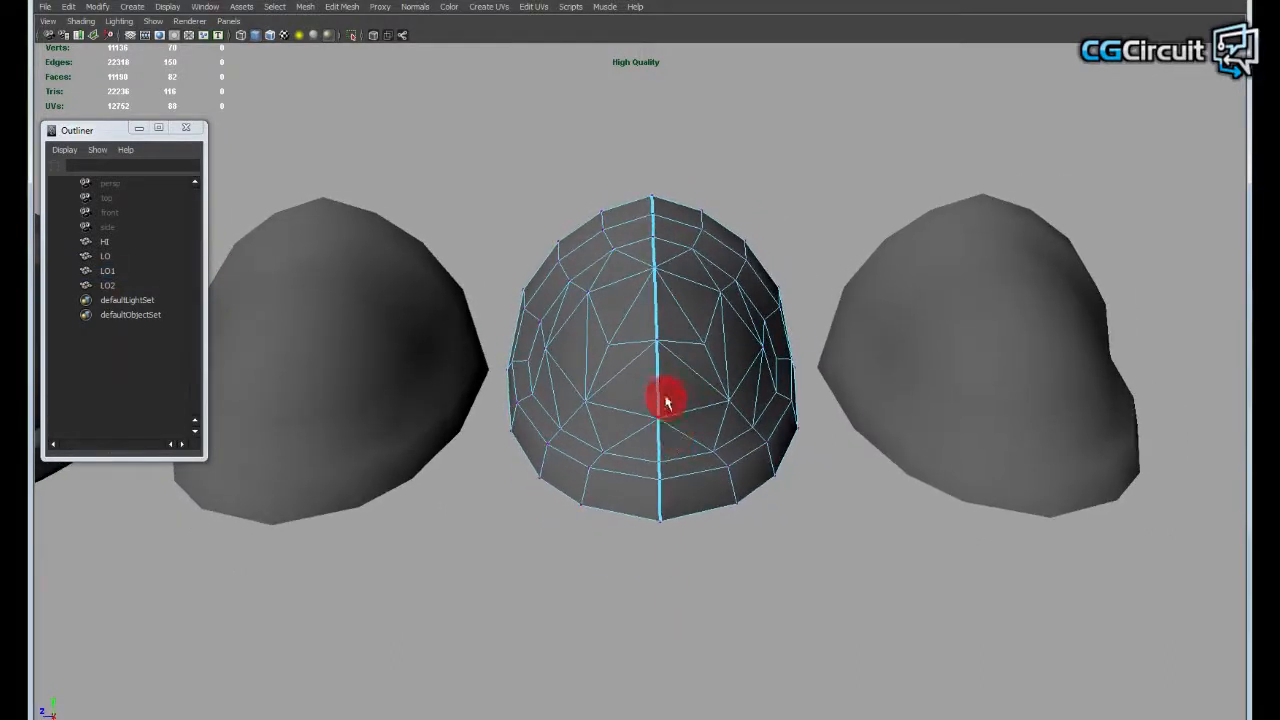
{"action": "right_click_drag", "start_coordinate": [667, 402], "coordinate": [711, 375]}
{"action": "left_click", "coordinate": [725, 384]}
{"action": "left_click_drag", "start_coordinate": [687, 411], "coordinate": [630, 372], "text": "alt"}
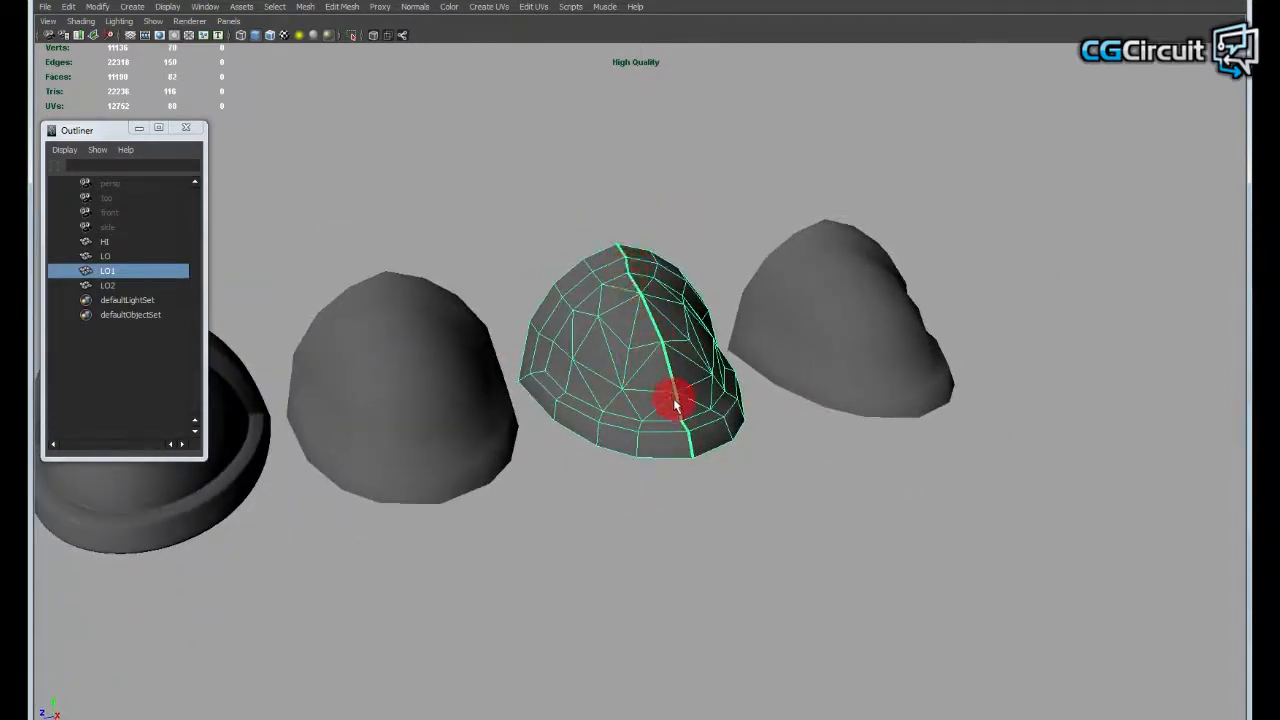
{"action": "left_click_drag", "start_coordinate": [637, 272], "coordinate": [710, 412], "text": "alt"}
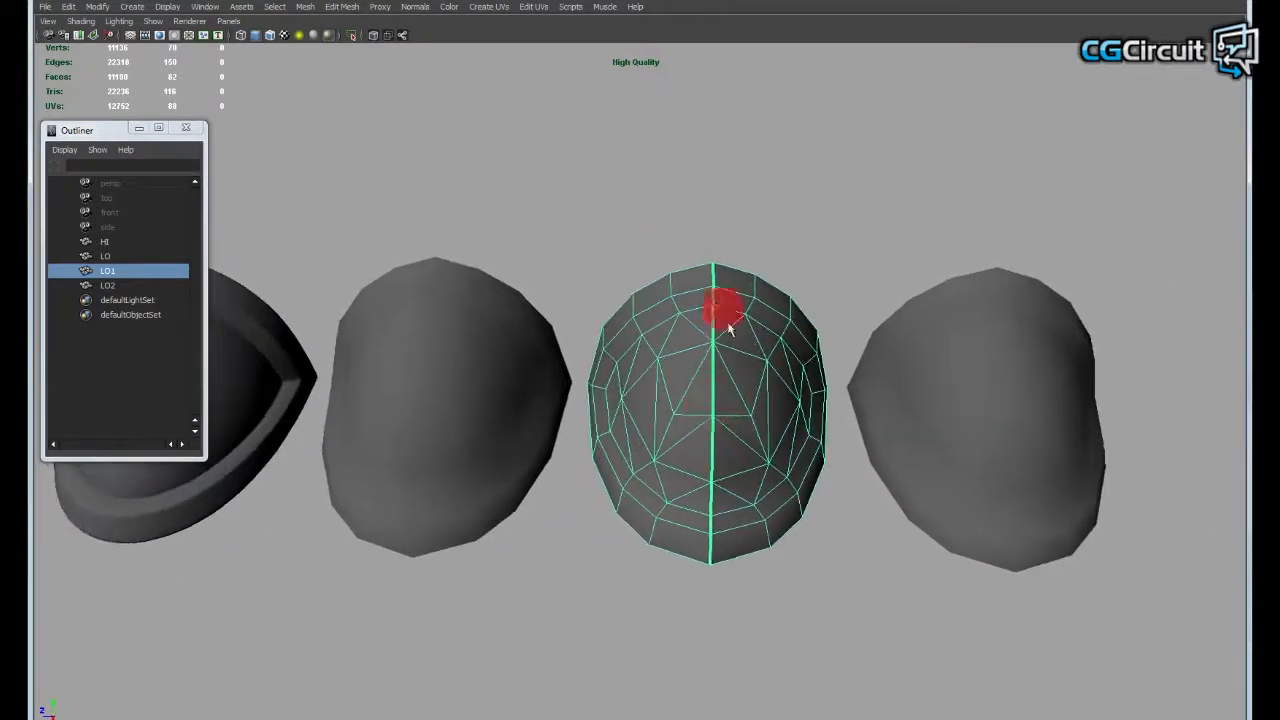
- Merge the duplicate vertices along the centre seam of the LO1 mesh
{"action": "left_click", "coordinate": [782, 216]}
{"action": "left_click_drag", "start_coordinate": [782, 216], "coordinate": [729, 357], "text": "alt"}
{"action": "left_click", "coordinate": [707, 365]}
{"action": "right_click_drag", "start_coordinate": [729, 357], "coordinate": [652, 188]}
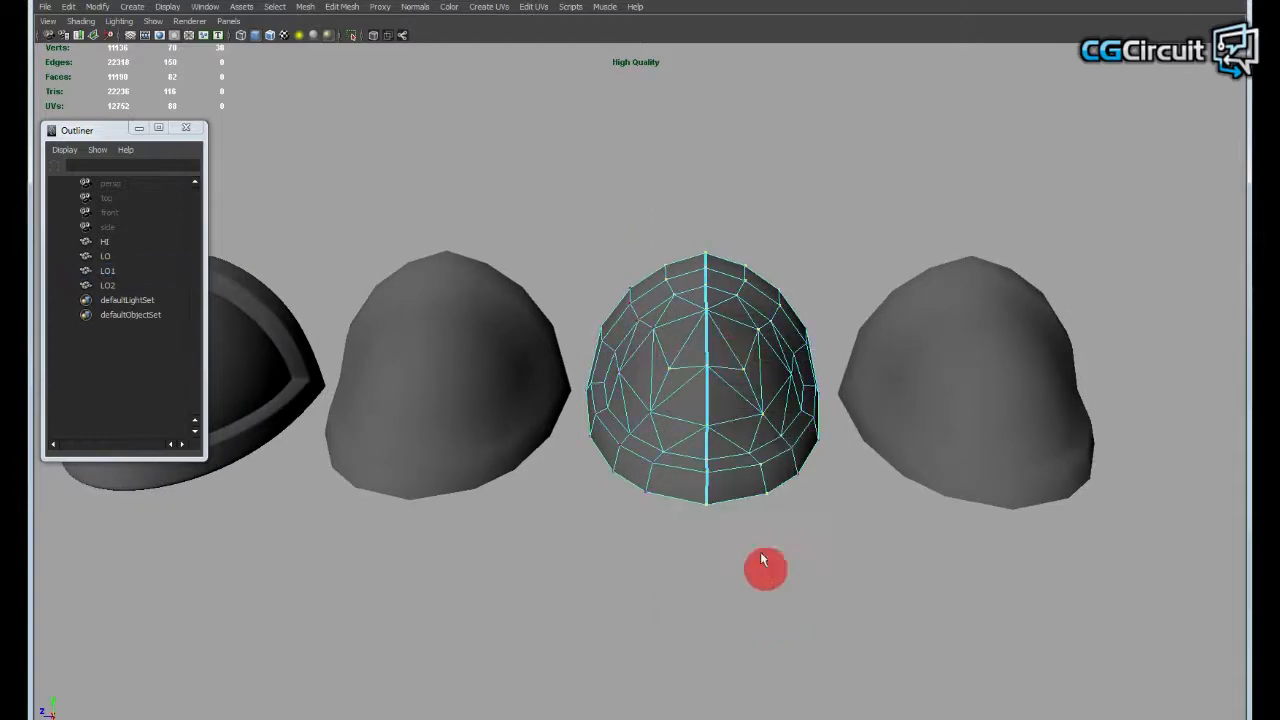
{"action": "right_click_drag", "start_coordinate": [700, 406], "coordinate": [760, 338], "text": "shift"}
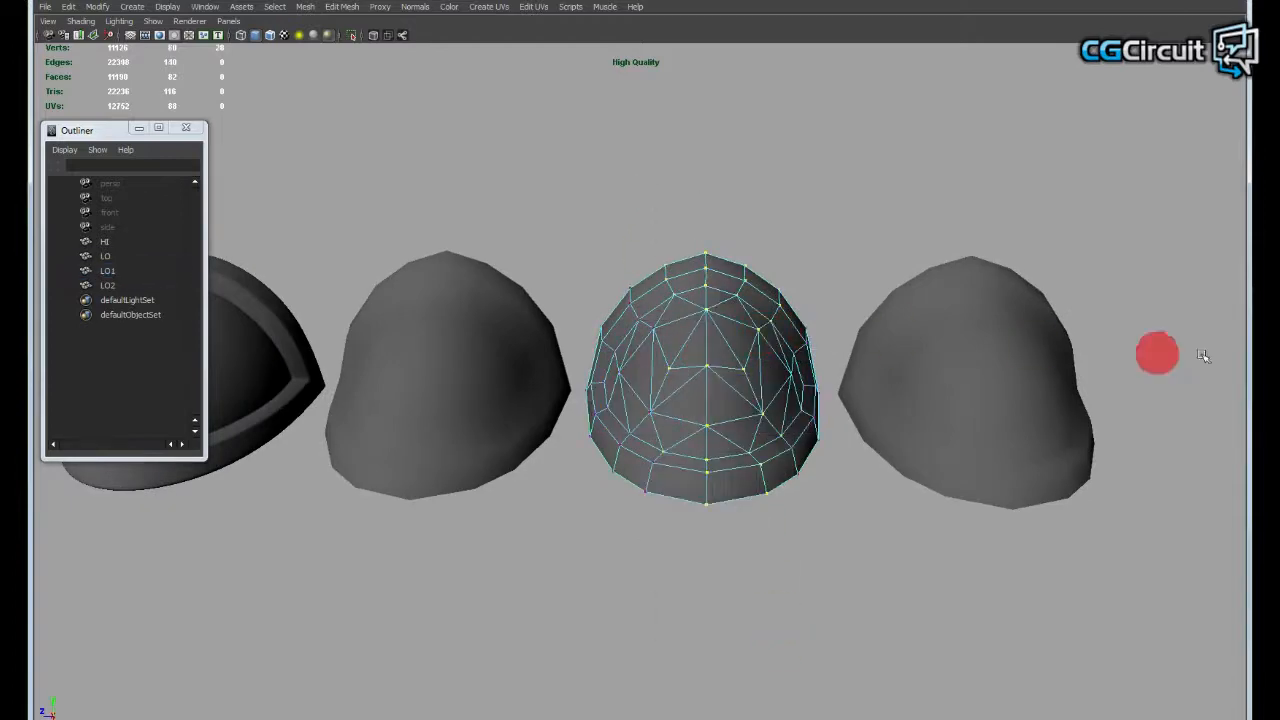
{"action": "left_click_drag", "start_coordinate": [1063, 366], "coordinate": [766, 403], "text": "alt"}
- Select the edges along the LO1 mesh's centre line and soften them
{"action": "right_click_drag", "start_coordinate": [724, 365], "coordinate": [791, 197]}
{"action": "left_click_drag", "start_coordinate": [791, 197], "coordinate": [689, 374], "text": "alt"}
{"action": "left_click", "coordinate": [772, 436]}
{"action": "right_click_drag", "start_coordinate": [689, 374], "coordinate": [681, 197]}
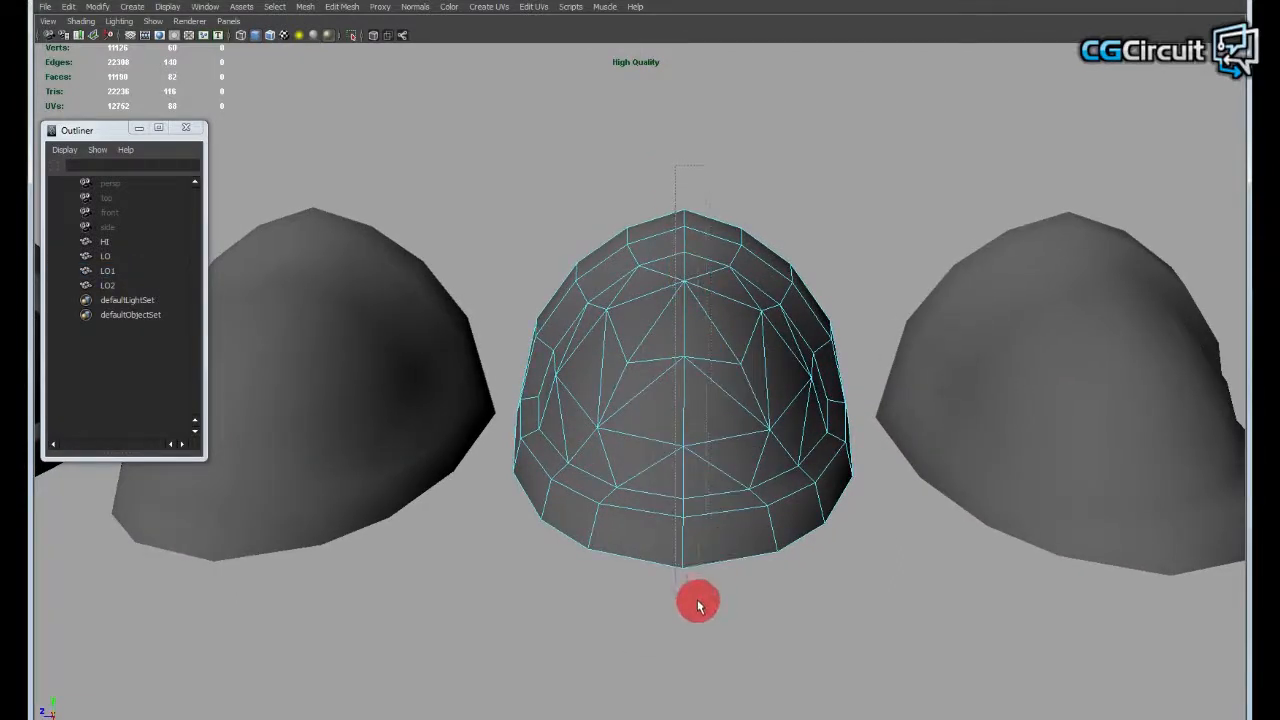
{"action": "left_click_drag", "start_coordinate": [698, 601], "coordinate": [700, 602]}
{"action": "left_click_drag", "start_coordinate": [780, 580], "coordinate": [711, 108], "text": "ctrl"}
{"action": "left_click_drag", "start_coordinate": [595, 125], "coordinate": [657, 628], "text": "ctrl"}
{"action": "left_click_drag", "start_coordinate": [717, 590], "coordinate": [735, 560], "text": "alt"}
{"action": "right_click", "coordinate": [698, 395], "text": "shift"}
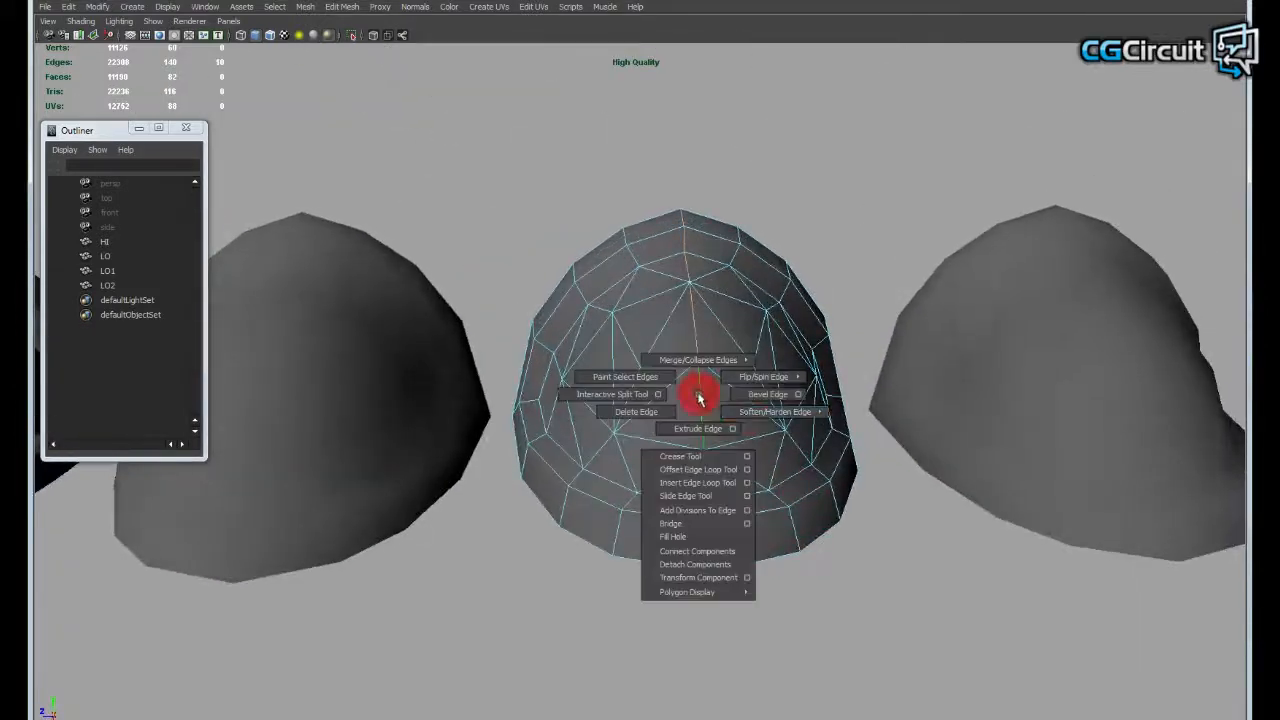
{"action": "right_click_drag", "start_coordinate": [699, 397], "coordinate": [770, 424], "text": "shift"}
{"action": "left_click_drag", "start_coordinate": [770, 423], "coordinate": [692, 214], "text": "alt"}
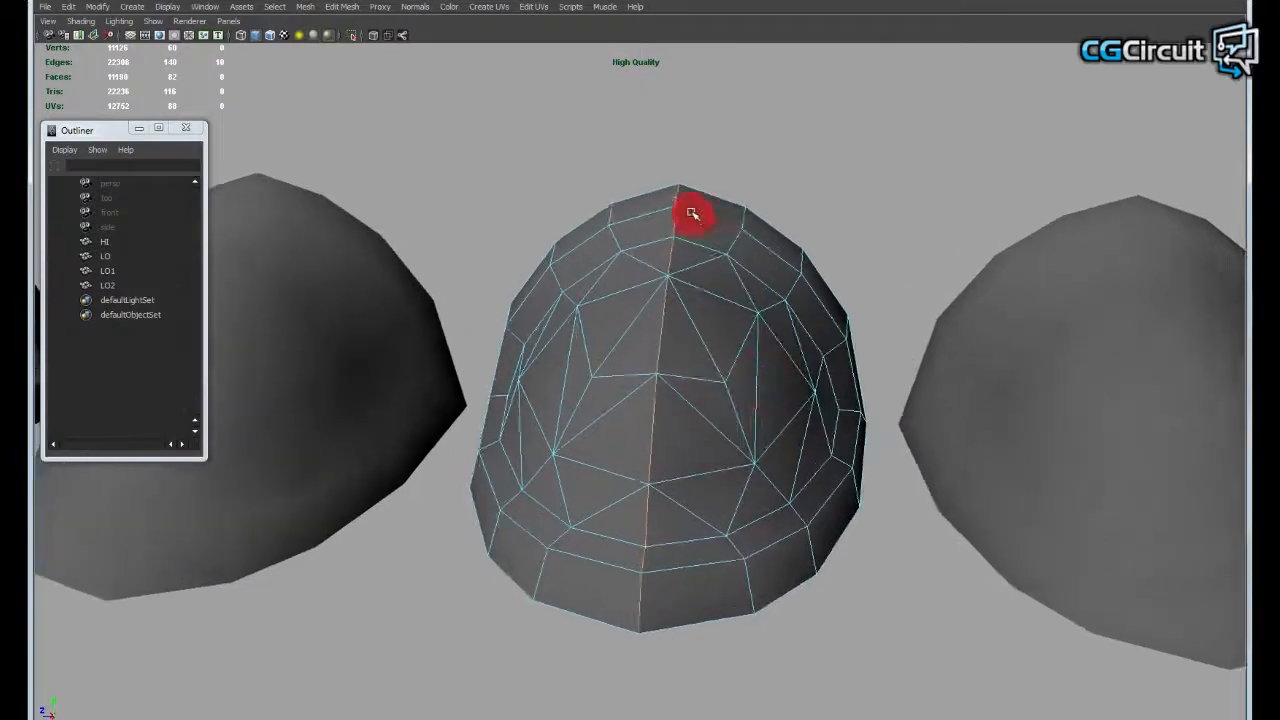
- Examine the shading along the LO1 mesh's centre line and clear the edge selection
{"action": "mouse_move", "coordinate": [683, 294]}
{"action": "left_mouse_down", "text": "alt"}
{"action": "mouse_move", "coordinate": [689, 357]}
{"action": "mouse_move", "coordinate": [710, 332]}
{"action": "mouse_move", "coordinate": [700, 280]}
{"action": "left_mouse_up", "text": "alt"}
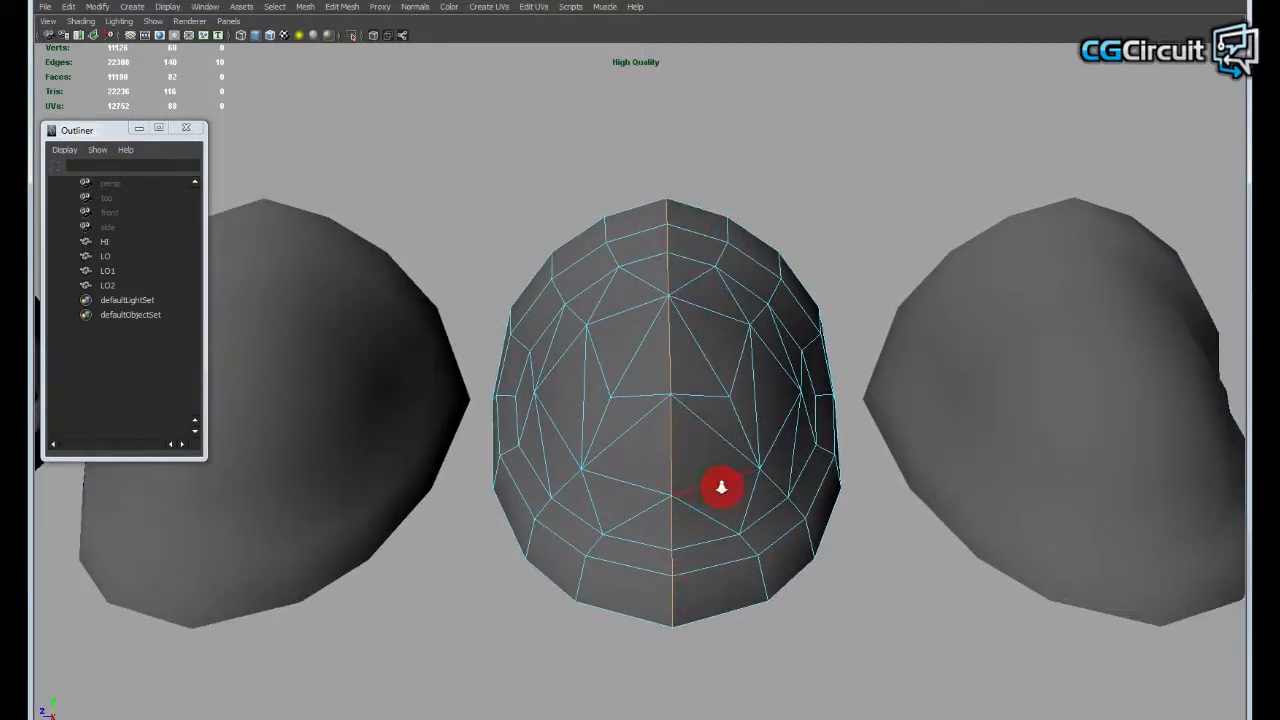
{"action": "left_click_drag", "start_coordinate": [721, 487], "coordinate": [662, 460], "text": "alt"}
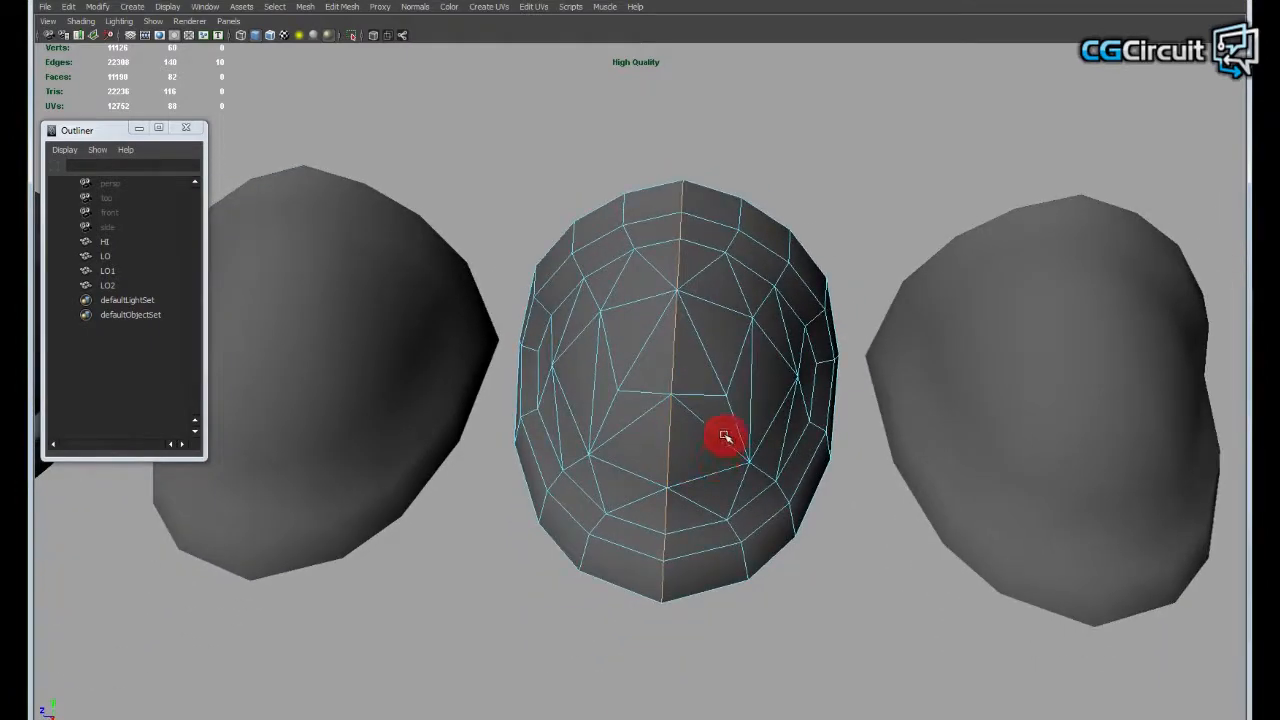
{"action": "middle_click_drag", "start_coordinate": [682, 438], "coordinate": [680, 426], "text": "alt"}
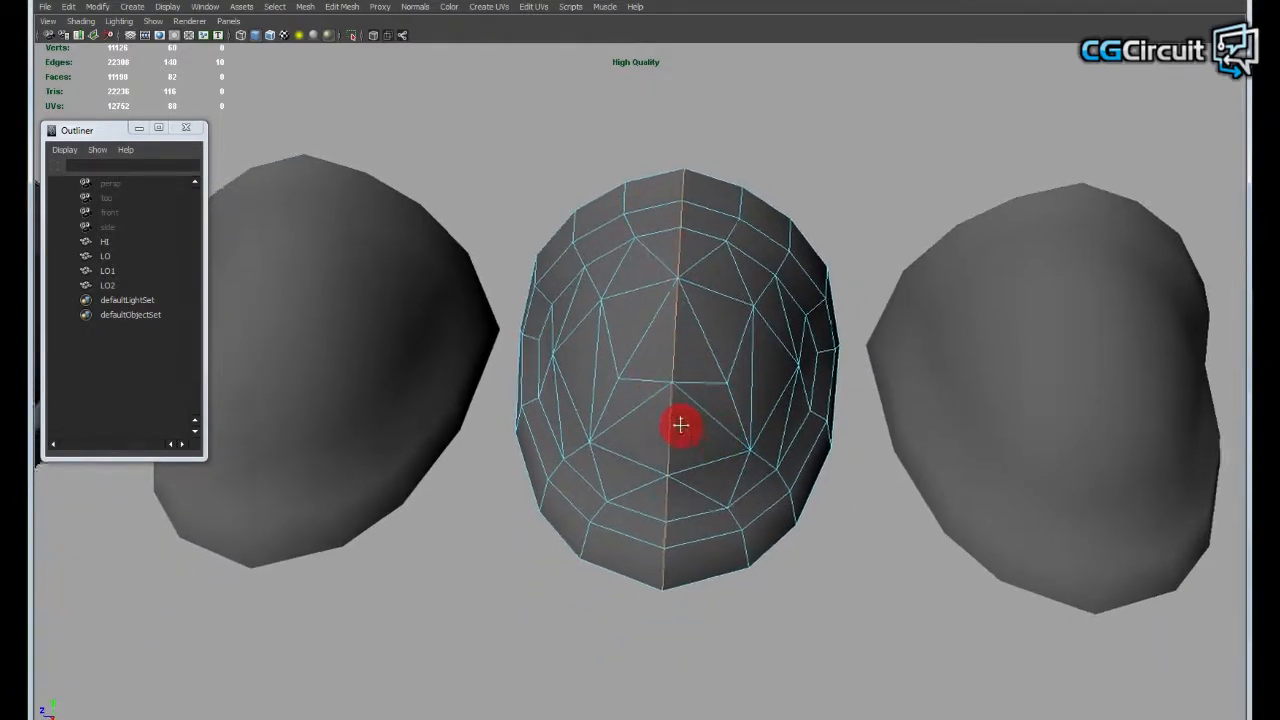
{"action": "key", "text": "w"}
{"action": "right_click_drag", "start_coordinate": [680, 426], "coordinate": [720, 429], "text": "alt"}
{"action": "right_click_drag", "start_coordinate": [662, 376], "coordinate": [763, 278], "text": "shift"}
{"action": "left_click", "coordinate": [803, 194]}
{"action": "left_click_drag", "start_coordinate": [803, 194], "coordinate": [631, 306], "text": "alt"}
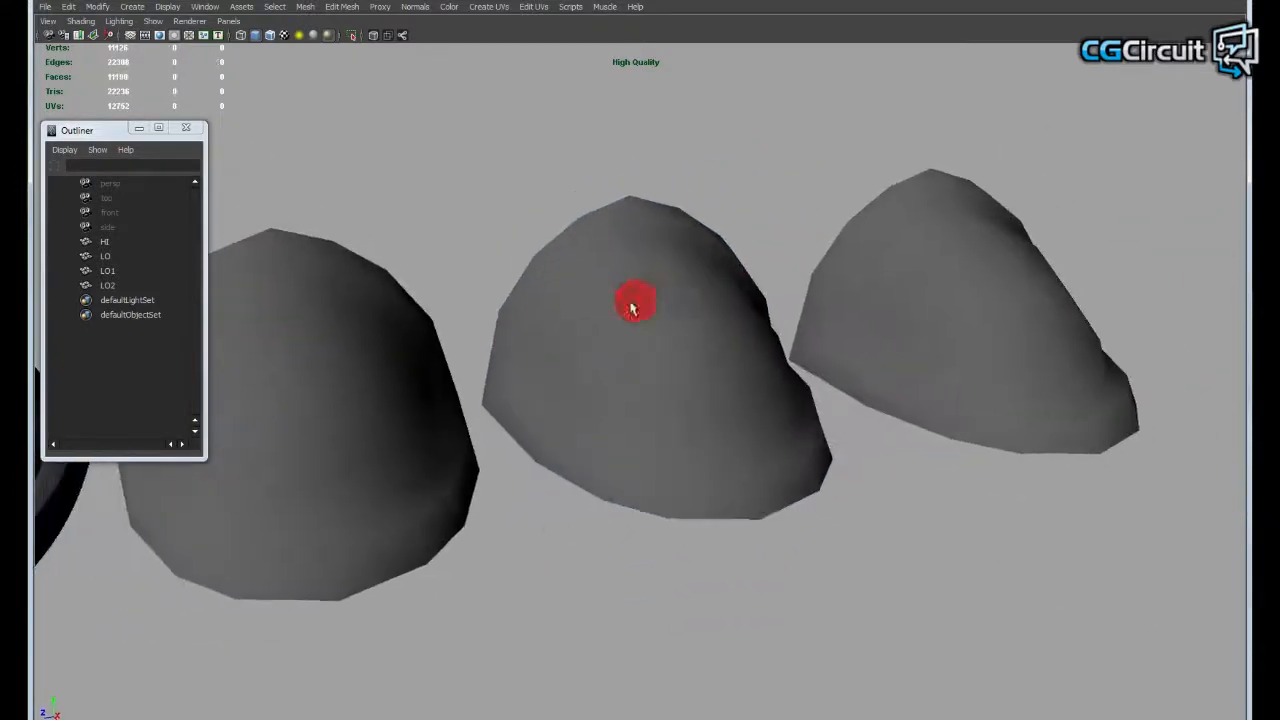
- Compare the LO2 mesh's centre border edges with the matching line across its shell in the UV Texture Editor
{"action": "left_click_drag", "start_coordinate": [782, 430], "coordinate": [622, 437], "text": "alt"}
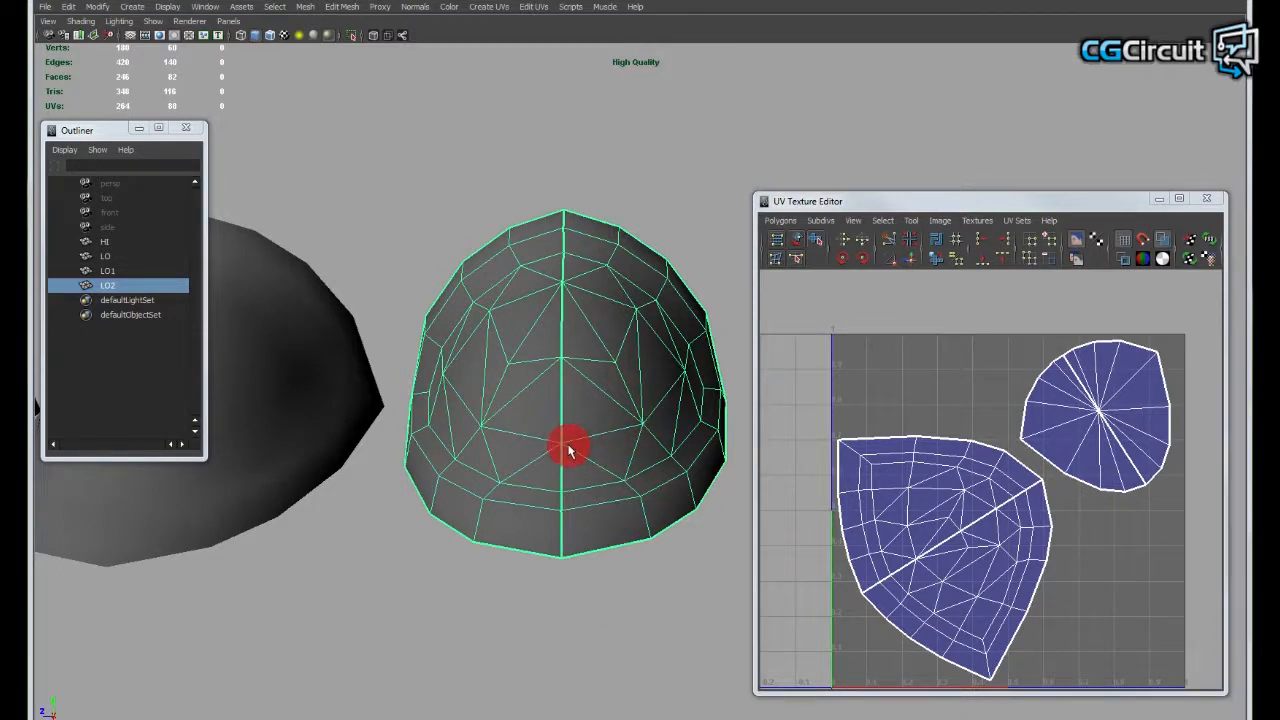
{"action": "left_click_drag", "start_coordinate": [558, 446], "coordinate": [556, 452], "text": "alt"}
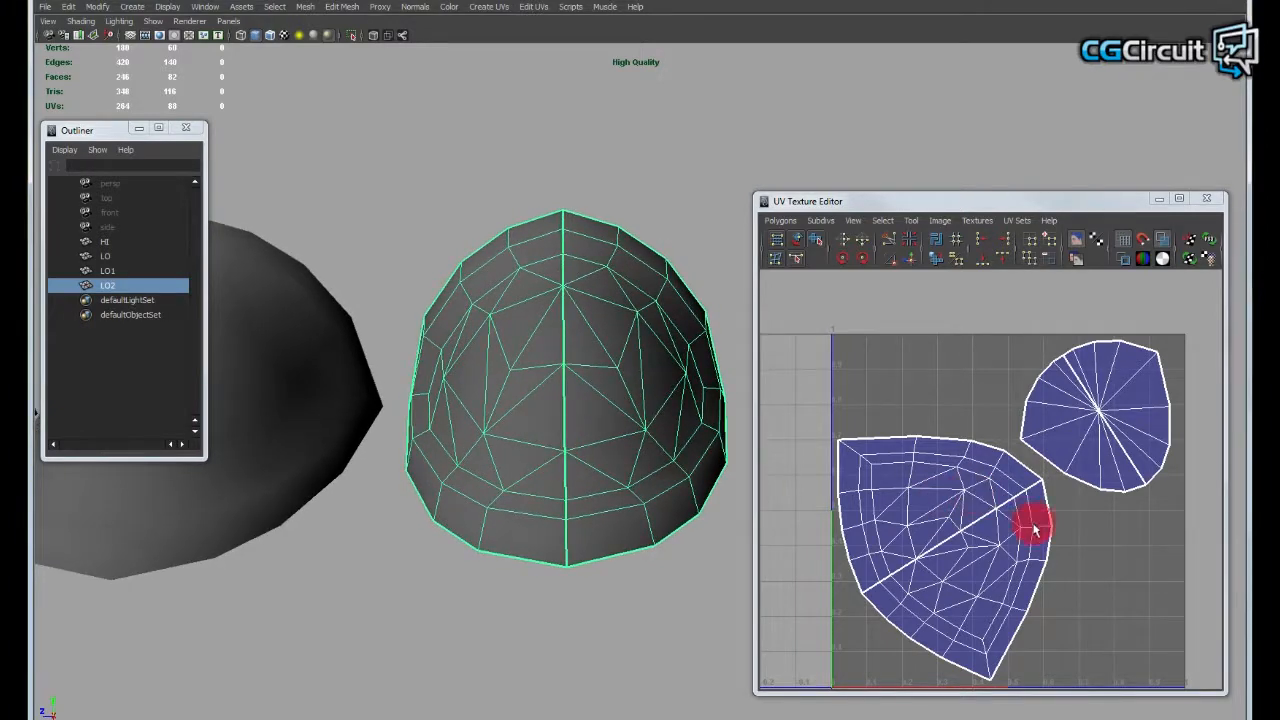
{"action": "scroll", "coordinate": [1035, 530], "scroll_direction": "up", "scroll_amount": 3}
{"action": "right_click", "coordinate": [902, 498]}
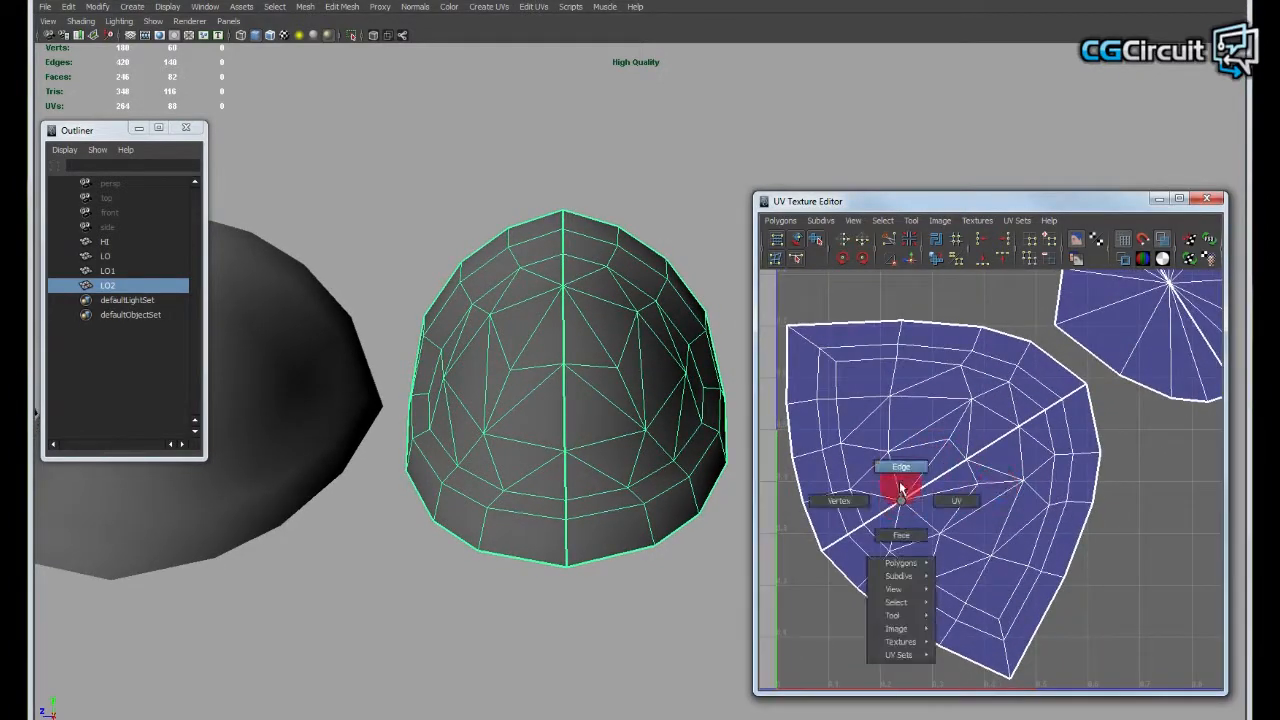
{"action": "left_click", "coordinate": [883, 518]}
{"action": "right_click", "coordinate": [882, 511]}
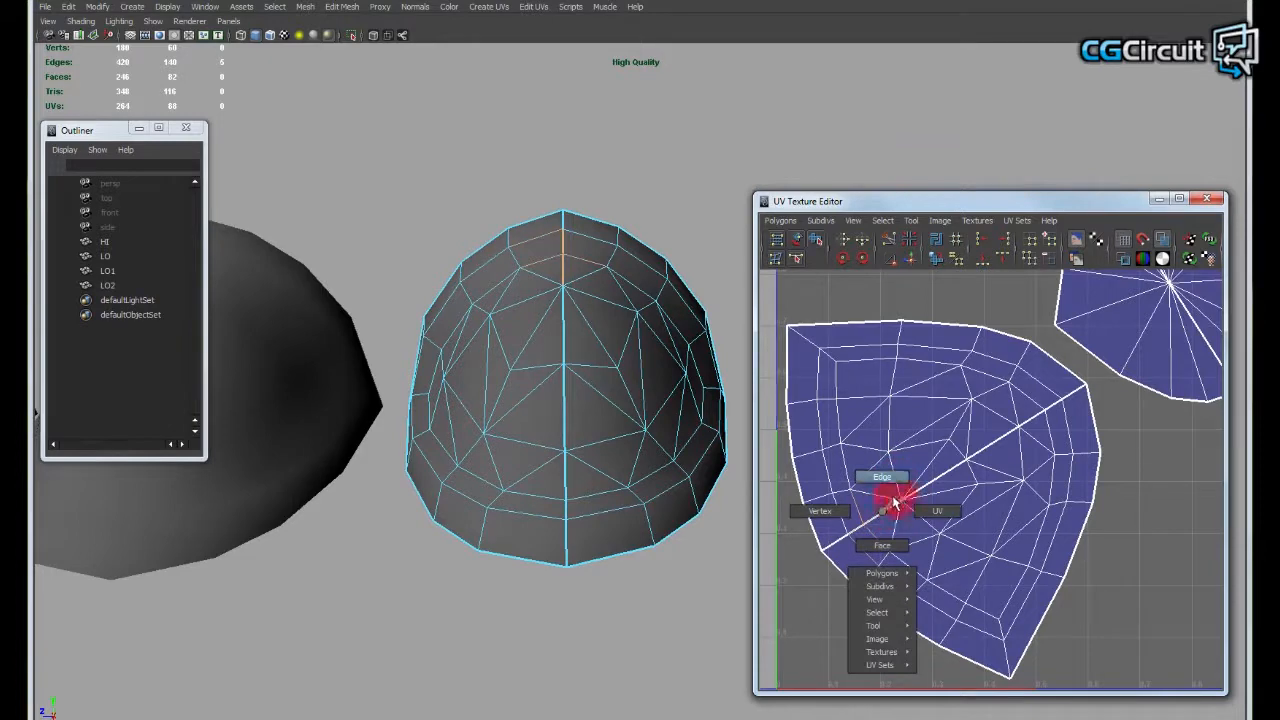
{"action": "right_click_drag", "start_coordinate": [537, 371], "coordinate": [569, 294]}
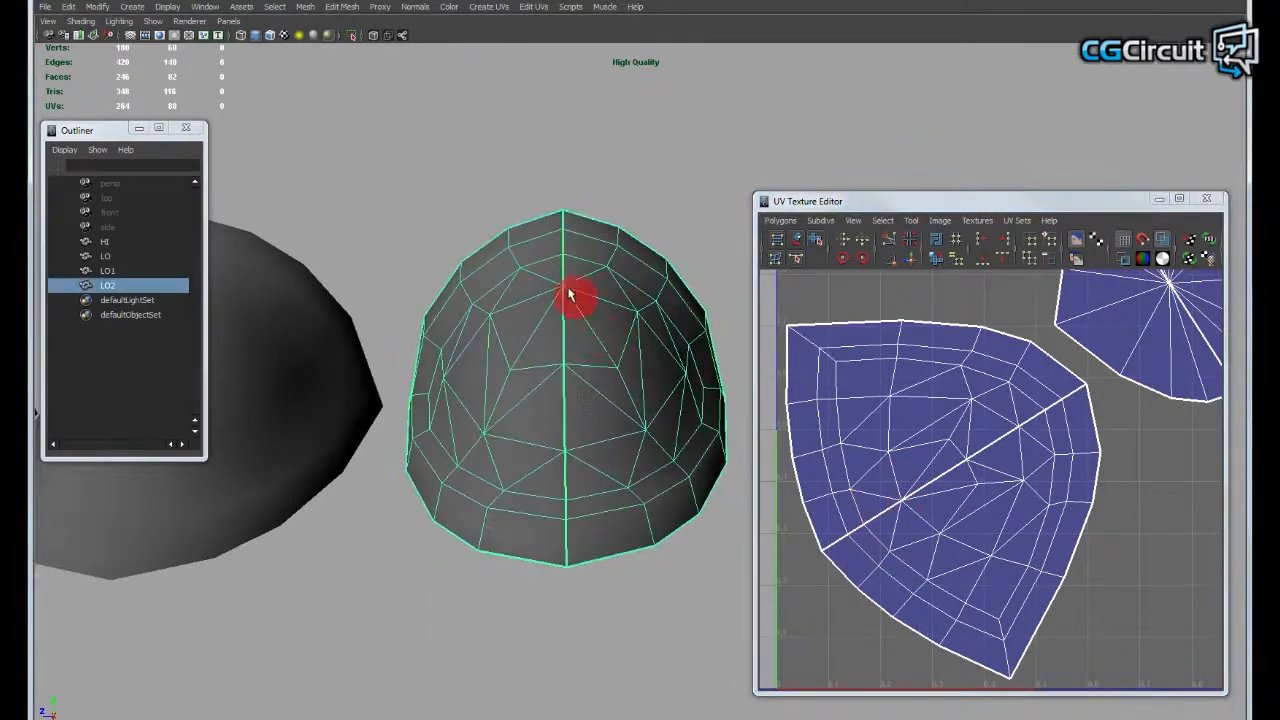
{"action": "left_click_drag", "start_coordinate": [571, 314], "coordinate": [613, 398], "text": "alt"}
{"action": "right_click_drag", "start_coordinate": [937, 433], "coordinate": [900, 428], "text": "alt"}
{"action": "middle_click_drag", "start_coordinate": [900, 428], "coordinate": [899, 442], "text": "alt"}
- Toggle the texture border display off for the LO2 mesh, inspect it, and turn the borders back on
{"action": "right_click", "coordinate": [908, 305]}
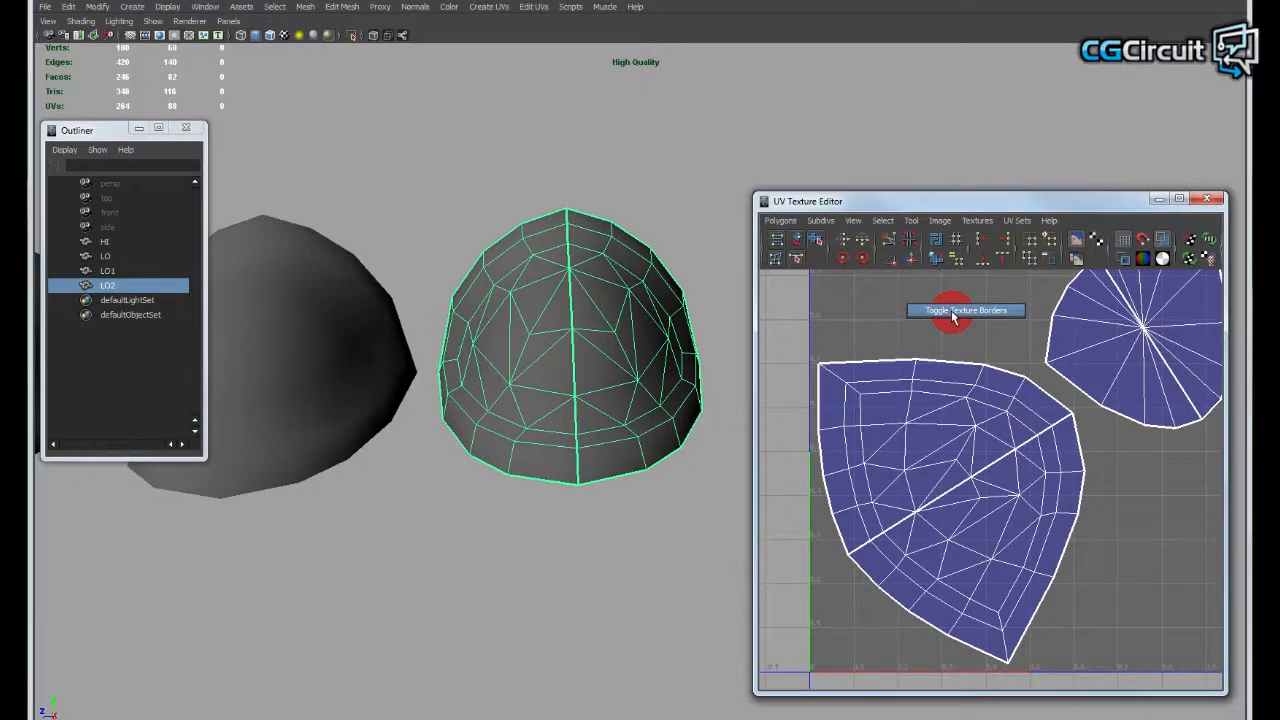
{"action": "left_click", "coordinate": [952, 312]}
{"action": "right_click_drag", "start_coordinate": [1023, 443], "coordinate": [925, 429], "text": "alt"}
{"action": "middle_click_drag", "start_coordinate": [925, 429], "coordinate": [906, 435], "text": "alt"}
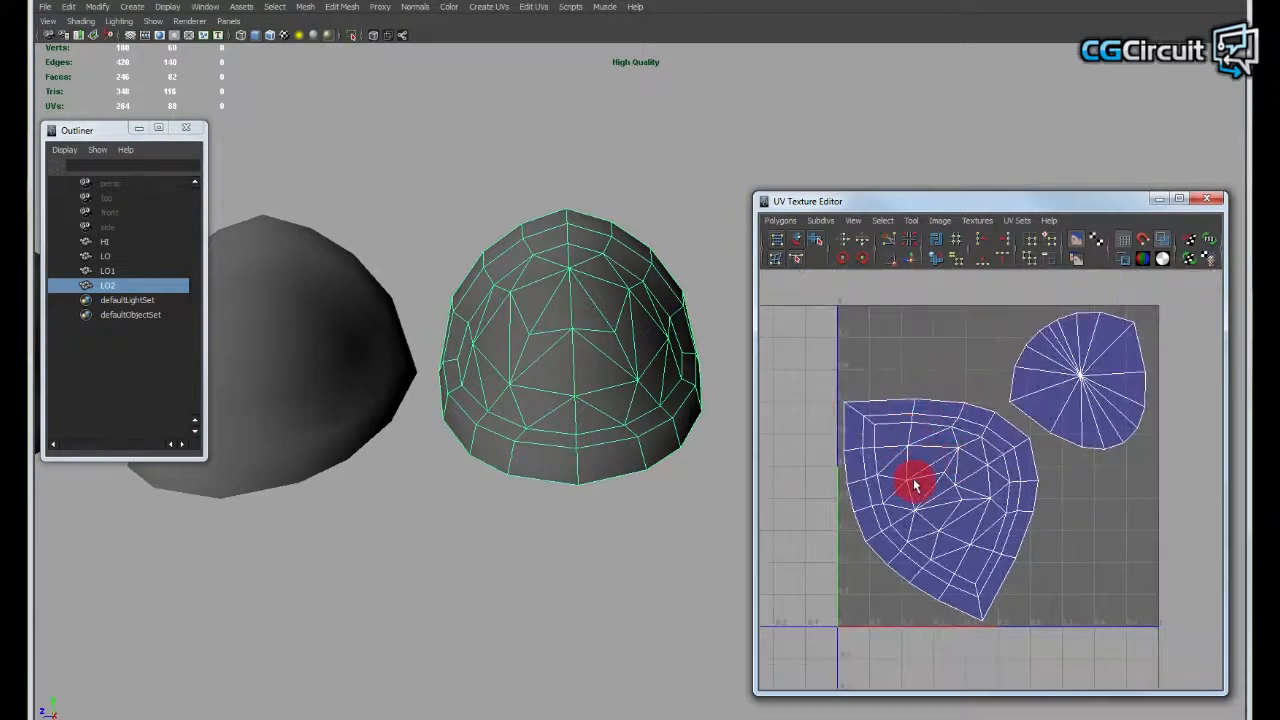
{"action": "right_click_drag", "start_coordinate": [913, 485], "coordinate": [986, 480], "text": "alt"}
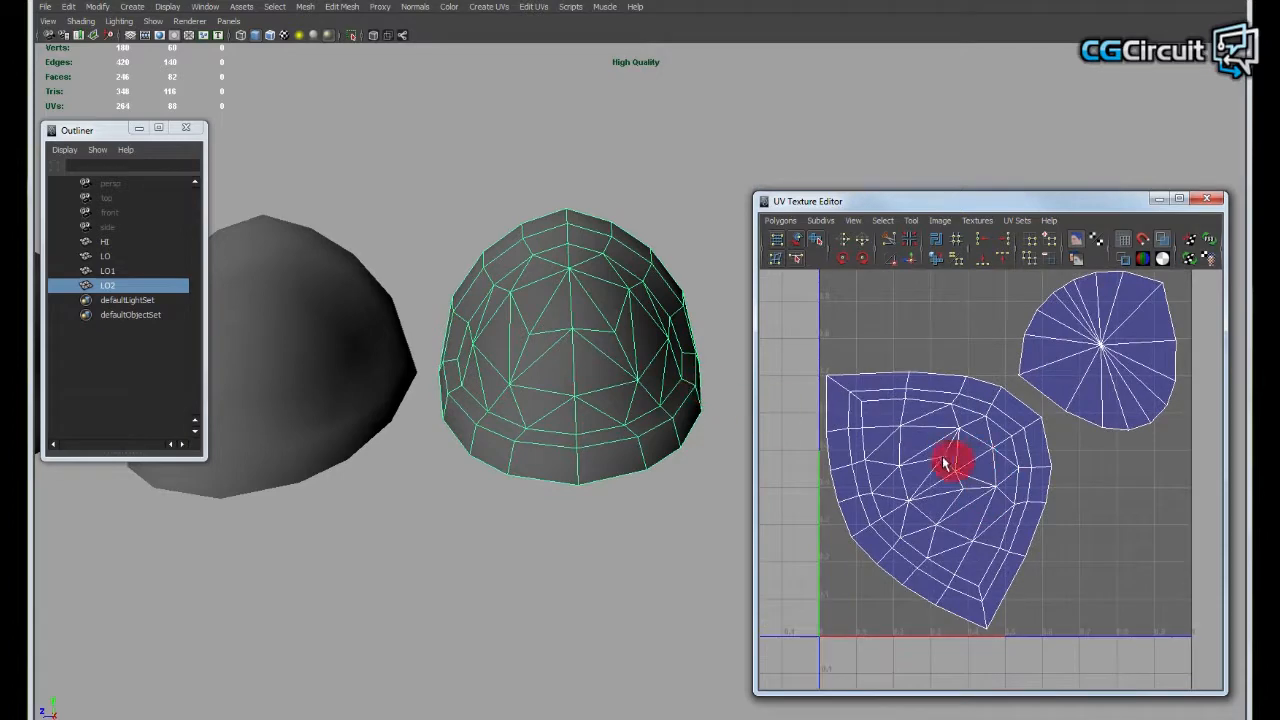
{"action": "left_click_drag", "start_coordinate": [609, 349], "coordinate": [648, 405], "text": "alt"}
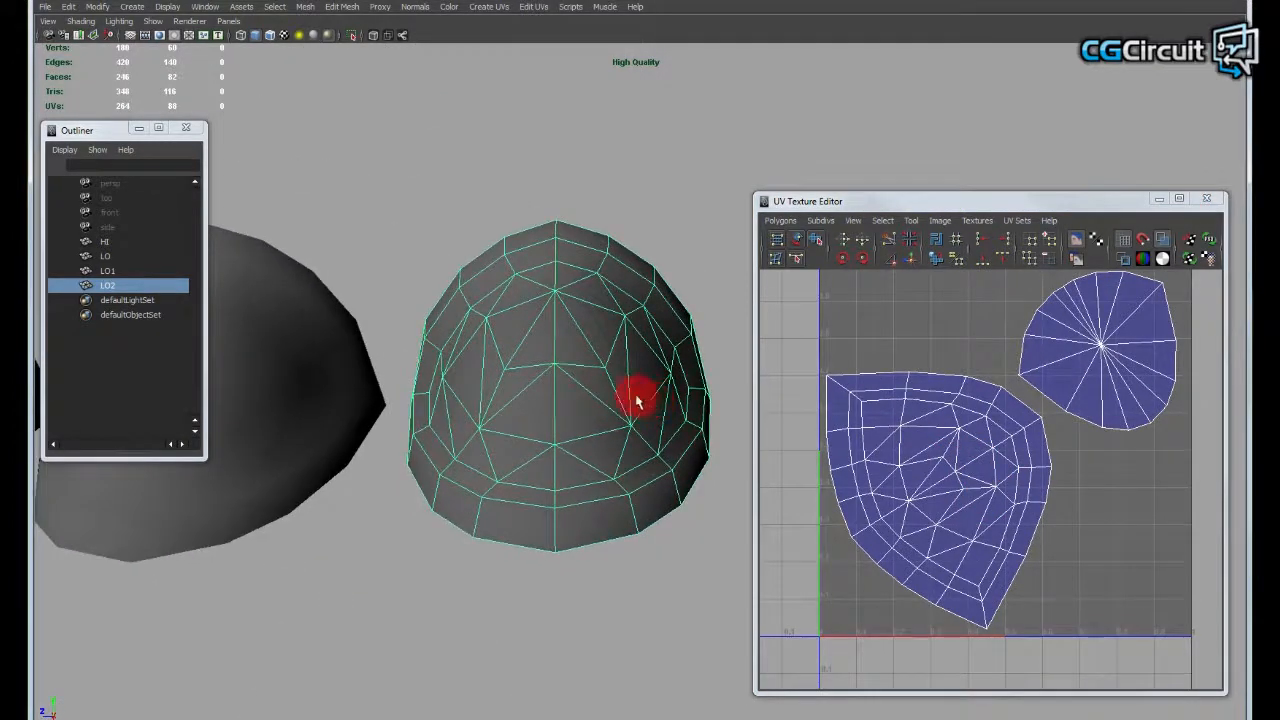
{"action": "middle_click_drag", "start_coordinate": [891, 385], "coordinate": [889, 384], "text": "alt"}
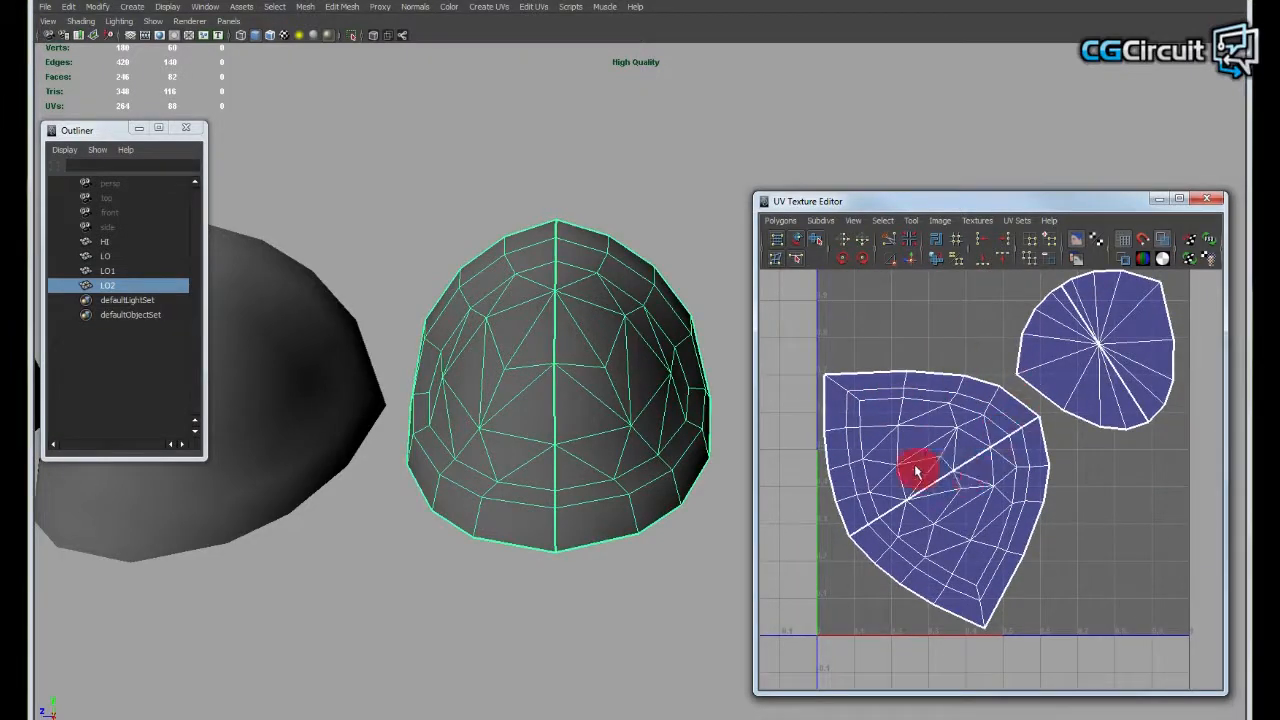
- Examine the texture border running across LO2's large UV shell up close
{"action": "middle_click_drag", "start_coordinate": [915, 470], "coordinate": [943, 444], "text": "alt"}
{"action": "right_click_drag", "start_coordinate": [943, 444], "coordinate": [1006, 449], "text": "alt"}
{"action": "middle_click_drag", "start_coordinate": [1006, 449], "coordinate": [959, 515], "text": "alt"}
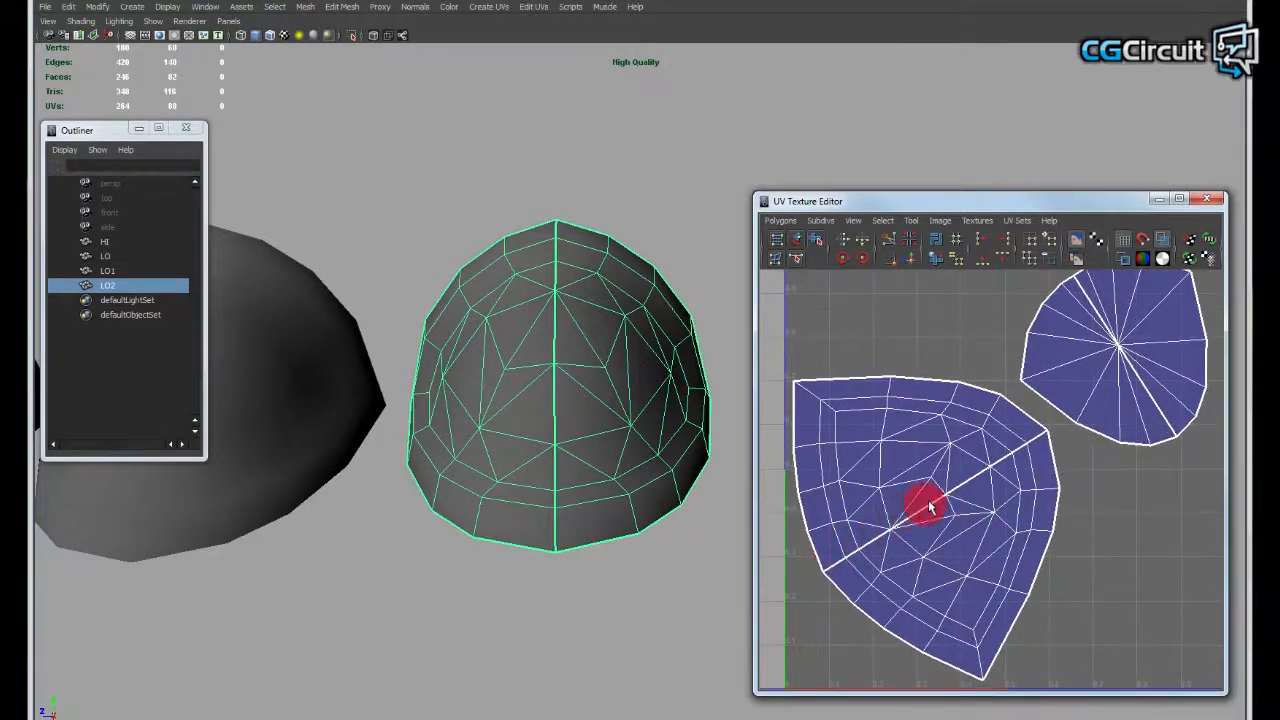
{"action": "middle_click_drag", "start_coordinate": [1076, 418], "coordinate": [1108, 364], "text": "alt"}
{"action": "right_click_drag", "start_coordinate": [1108, 364], "coordinate": [933, 531], "text": "alt"}
{"action": "middle_click_drag", "start_coordinate": [933, 531], "coordinate": [931, 543], "text": "alt"}
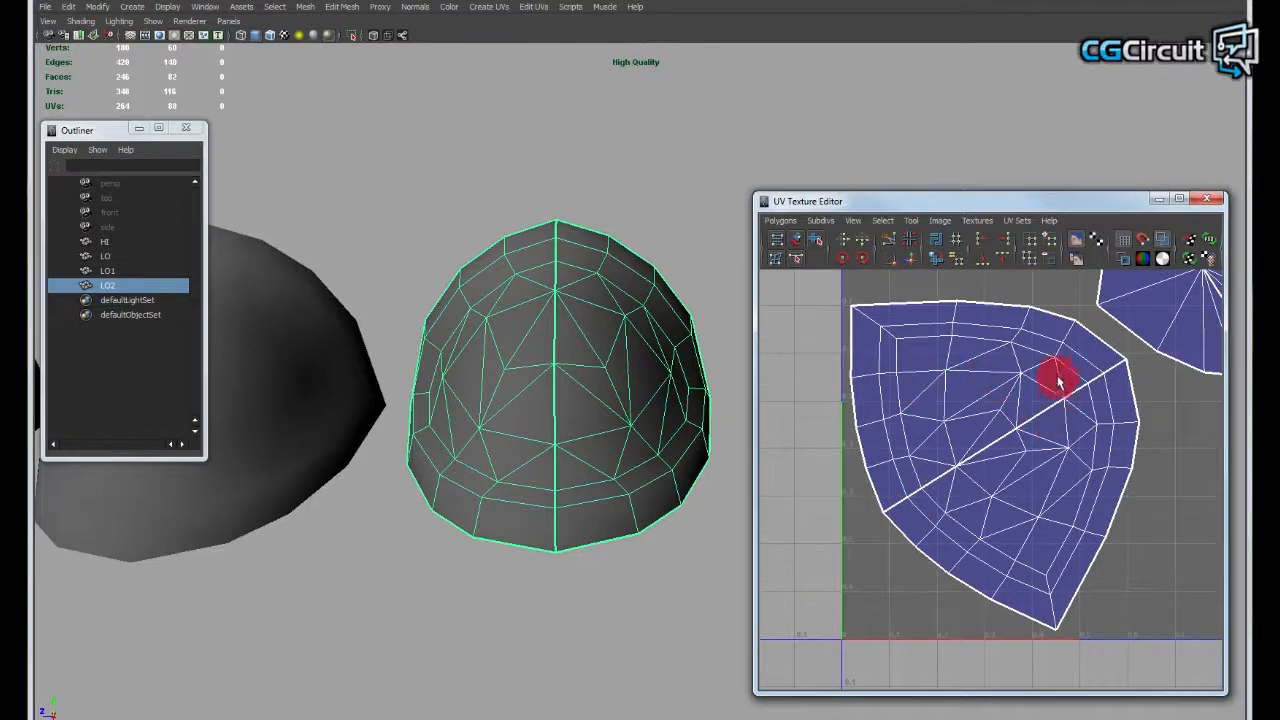
- Switch LO2's large UV shell to edge selection and select the edges around the first half of its diagonal split line
{"action": "right_click_drag", "start_coordinate": [943, 477], "coordinate": [986, 463], "text": "alt"}
{"action": "middle_click_drag", "start_coordinate": [1014, 428], "coordinate": [1003, 456], "text": "alt"}
{"action": "right_click", "coordinate": [920, 497]}
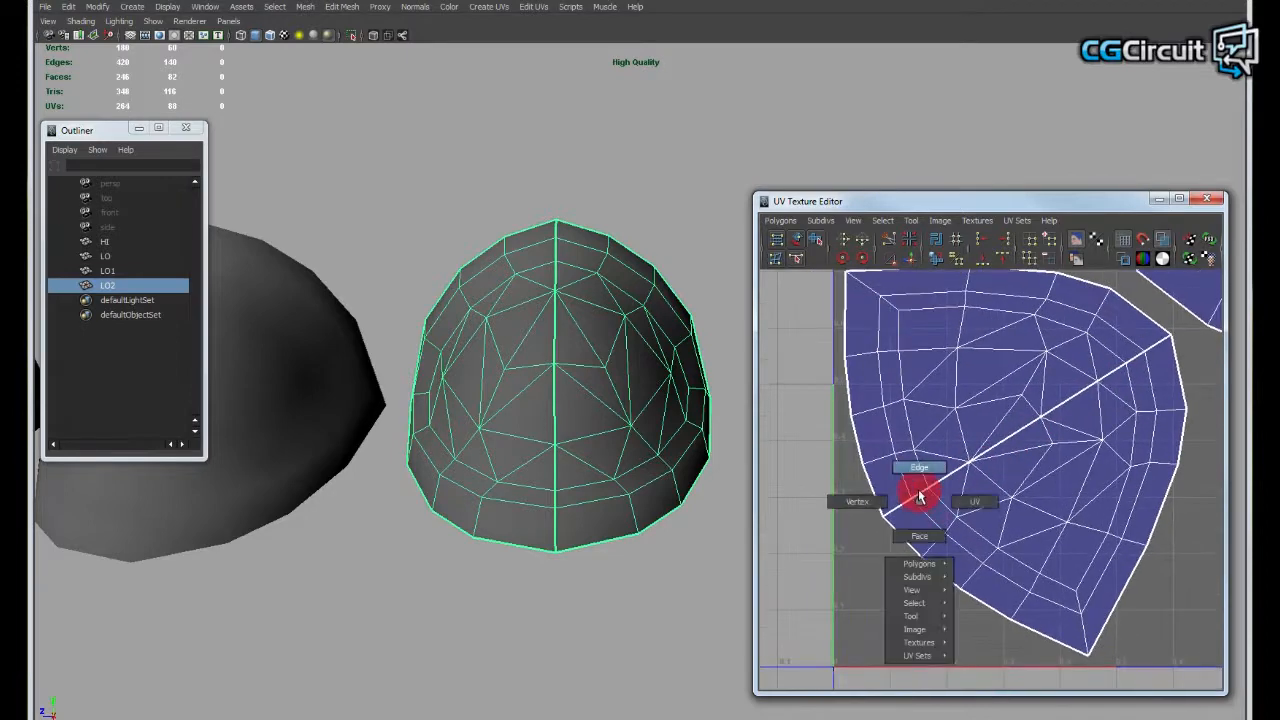
{"action": "right_click_drag", "start_coordinate": [917, 470], "coordinate": [917, 468]}
{"action": "right_click_drag", "start_coordinate": [991, 466], "coordinate": [983, 468], "text": "alt"}
{"action": "left_click_drag", "start_coordinate": [906, 476], "coordinate": [946, 510]}
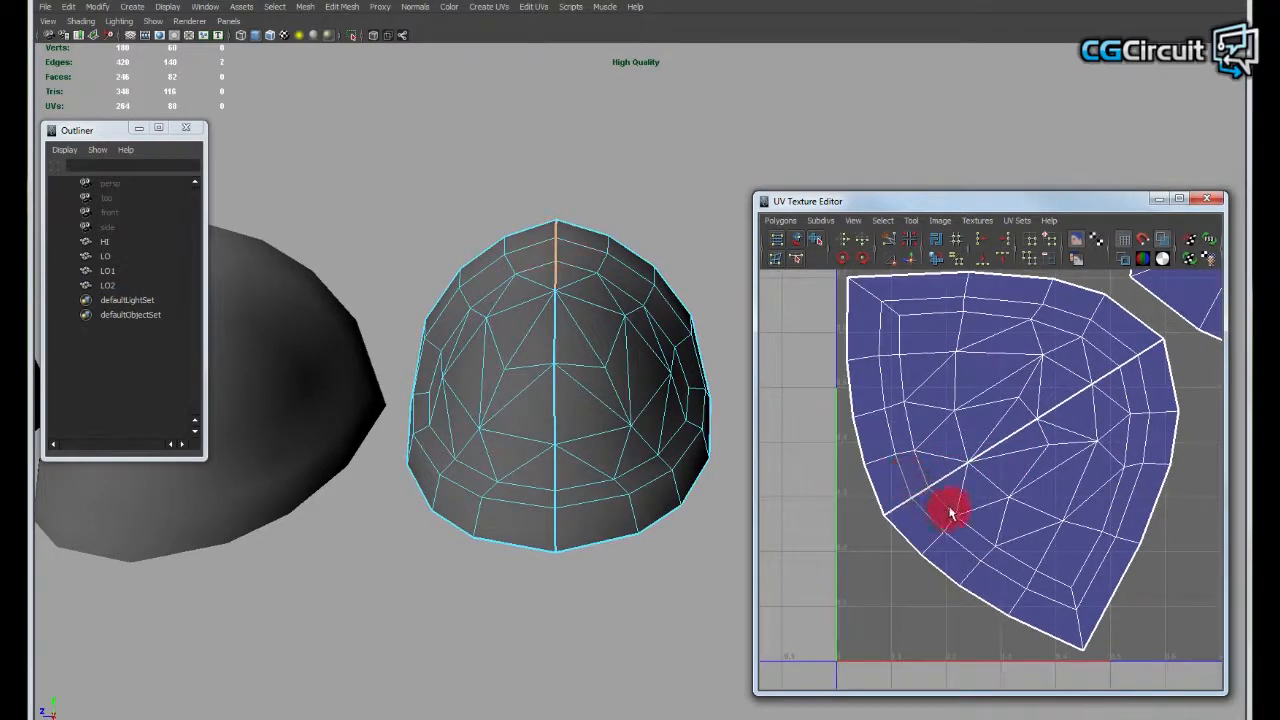
{"action": "left_click_drag", "start_coordinate": [913, 444], "coordinate": [1000, 494], "text": "shift"}
{"action": "left_click_drag", "start_coordinate": [1033, 400], "coordinate": [1090, 432], "text": "shift"}
{"action": "middle_click_drag", "start_coordinate": [1077, 402], "coordinate": [1049, 440], "text": "alt"}
{"action": "left_click_drag", "start_coordinate": [996, 406], "coordinate": [1064, 468], "text": "shift"}
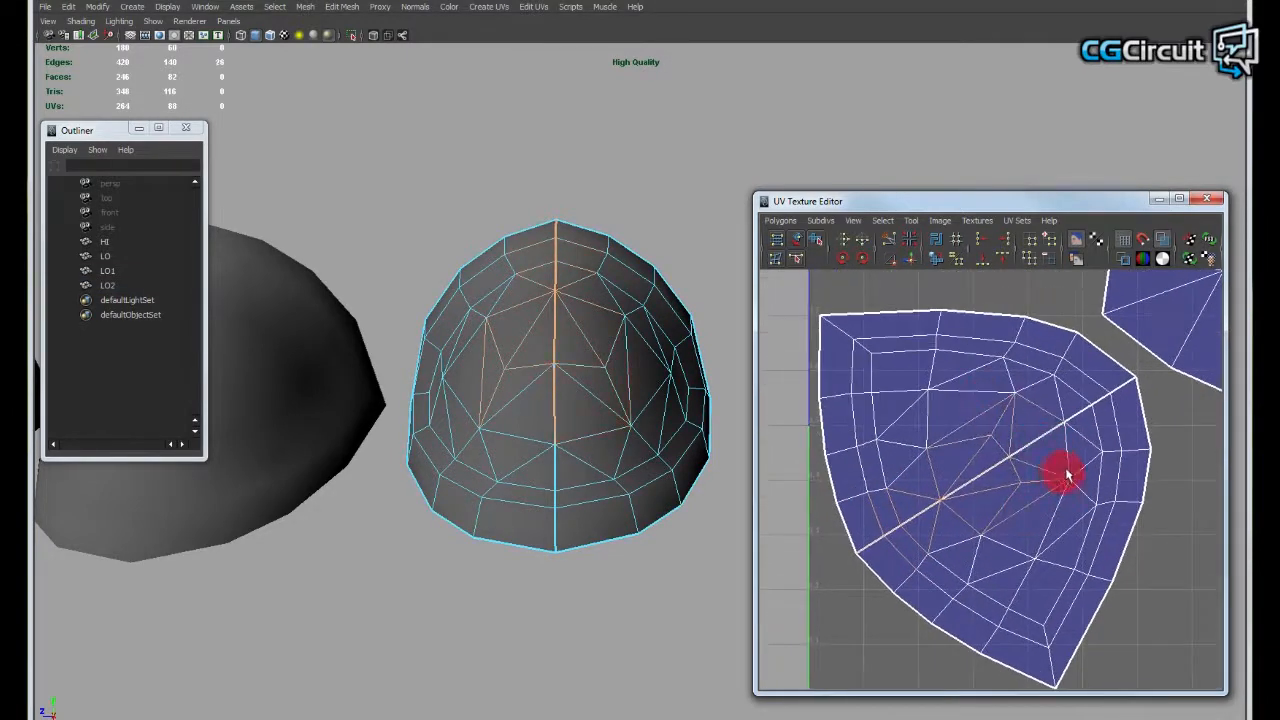
- Add the remaining split-line edges of both LO2 UV shells to the selection and sew the selected UV edges together
{"action": "left_click_drag", "start_coordinate": [1059, 388], "coordinate": [1092, 416], "text": "shift"}
{"action": "middle_click_drag", "start_coordinate": [1111, 400], "coordinate": [1044, 489], "text": "alt"}
{"action": "left_click_drag", "start_coordinate": [1053, 366], "coordinate": [1127, 443], "text": "shift"}
{"action": "middle_click_drag", "start_coordinate": [1019, 437], "coordinate": [1077, 425], "text": "alt"}
{"action": "middle_click_drag", "start_coordinate": [906, 507], "coordinate": [928, 442], "text": "alt"}
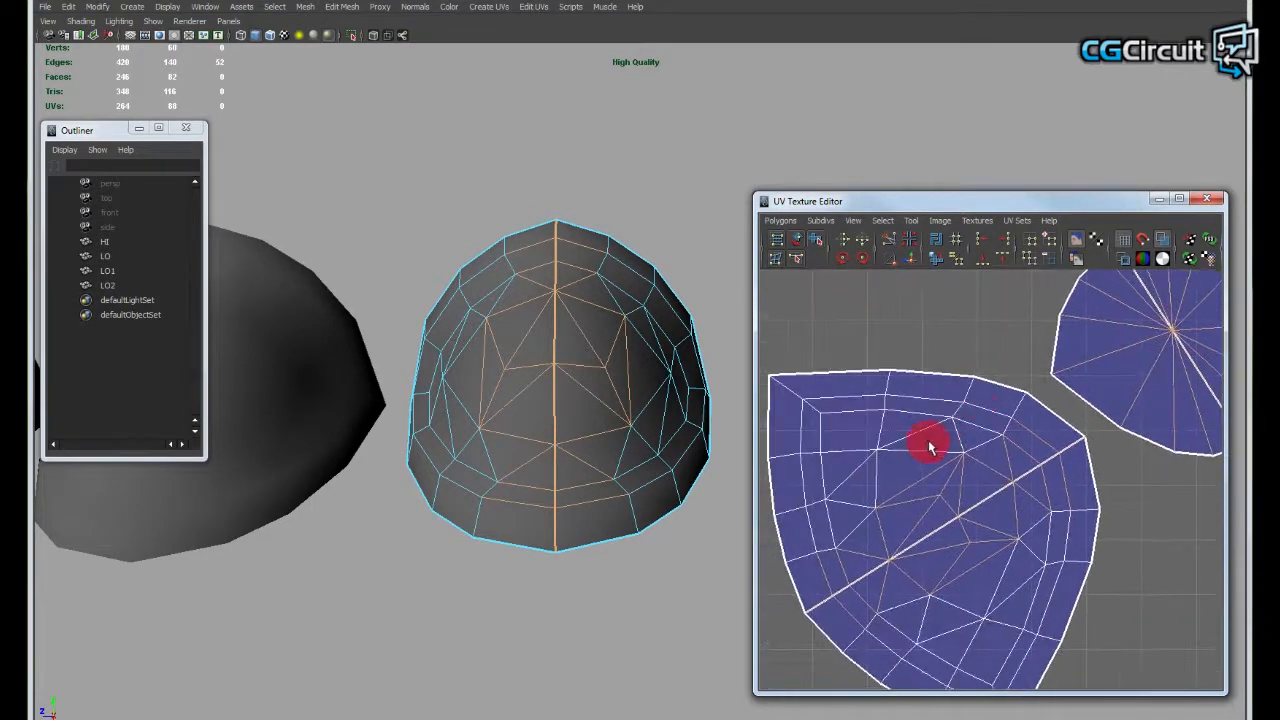
{"action": "right_click_drag", "start_coordinate": [927, 442], "coordinate": [928, 442], "text": "shift"}
{"action": "right_click_drag", "start_coordinate": [1007, 447], "coordinate": [1004, 443], "text": "shift"}
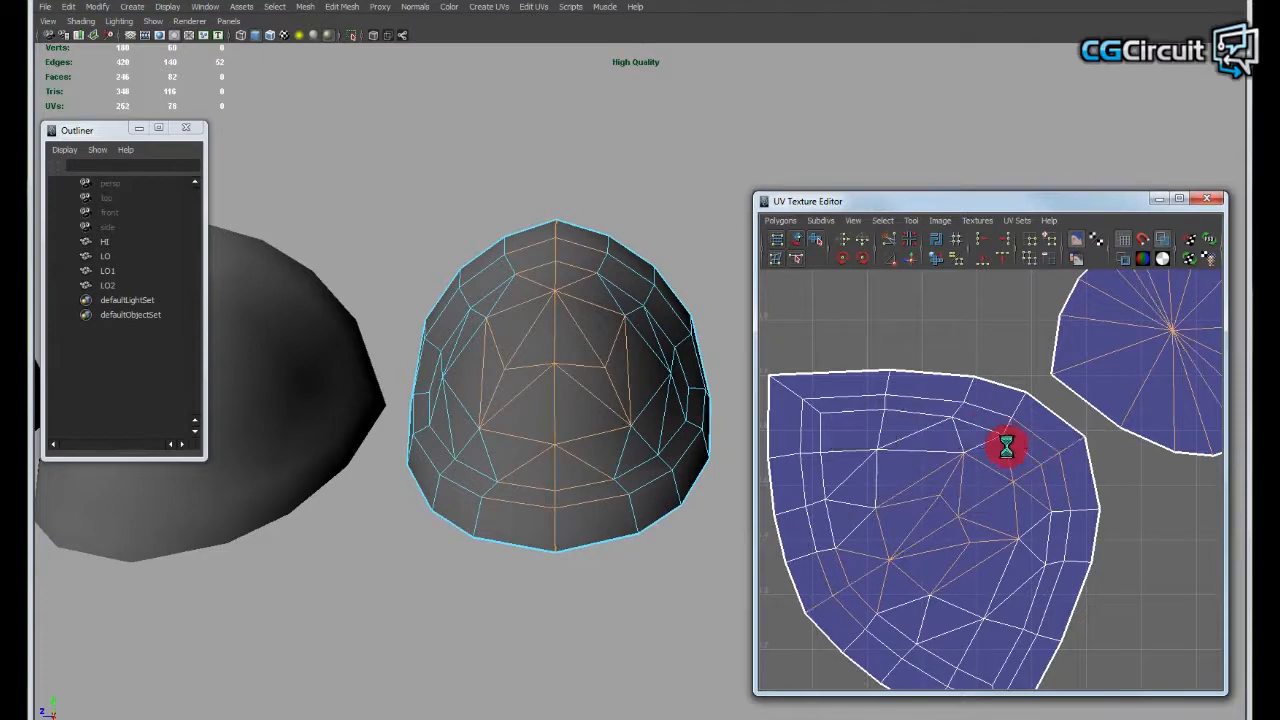
- Examine both sewn LO2 UV shells for leftover interior borders, clear the selection, and inspect the mesh's centre line
{"action": "right_click_drag", "start_coordinate": [1120, 466], "coordinate": [923, 374], "text": "alt"}
{"action": "middle_click_drag", "start_coordinate": [923, 374], "coordinate": [902, 496], "text": "alt"}
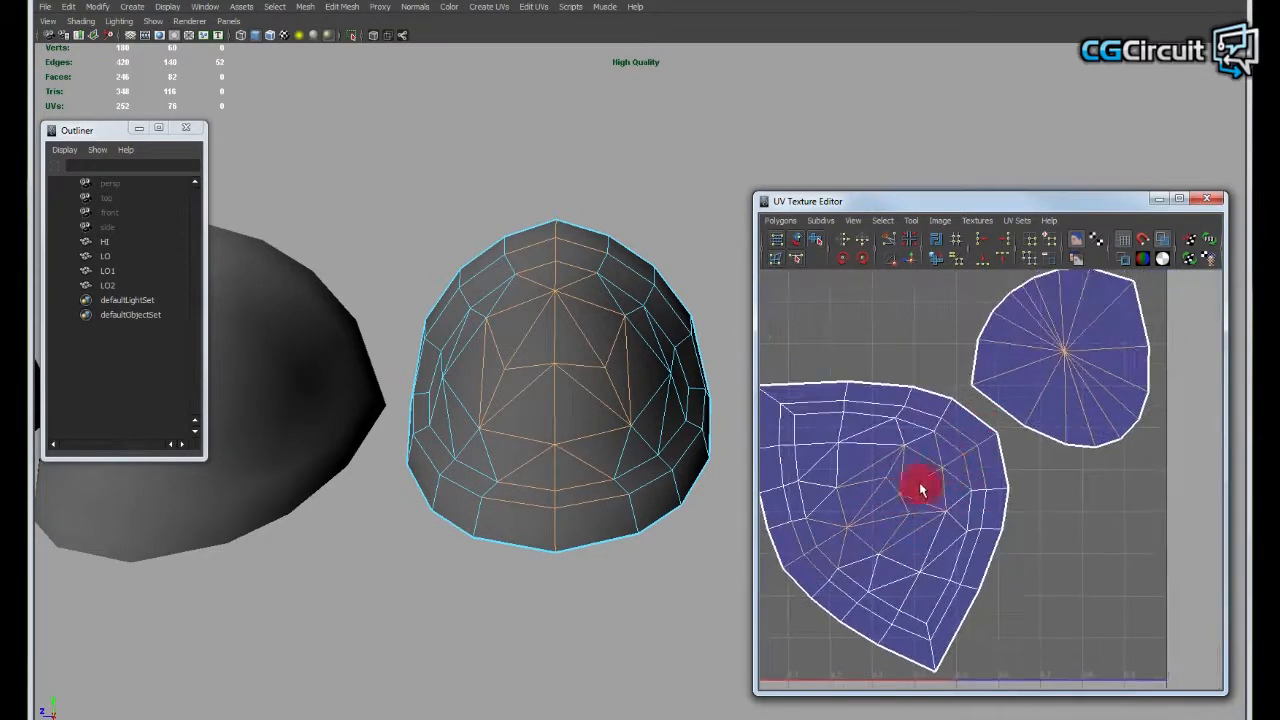
{"action": "middle_click_drag", "start_coordinate": [1021, 410], "coordinate": [1071, 415], "text": "alt"}
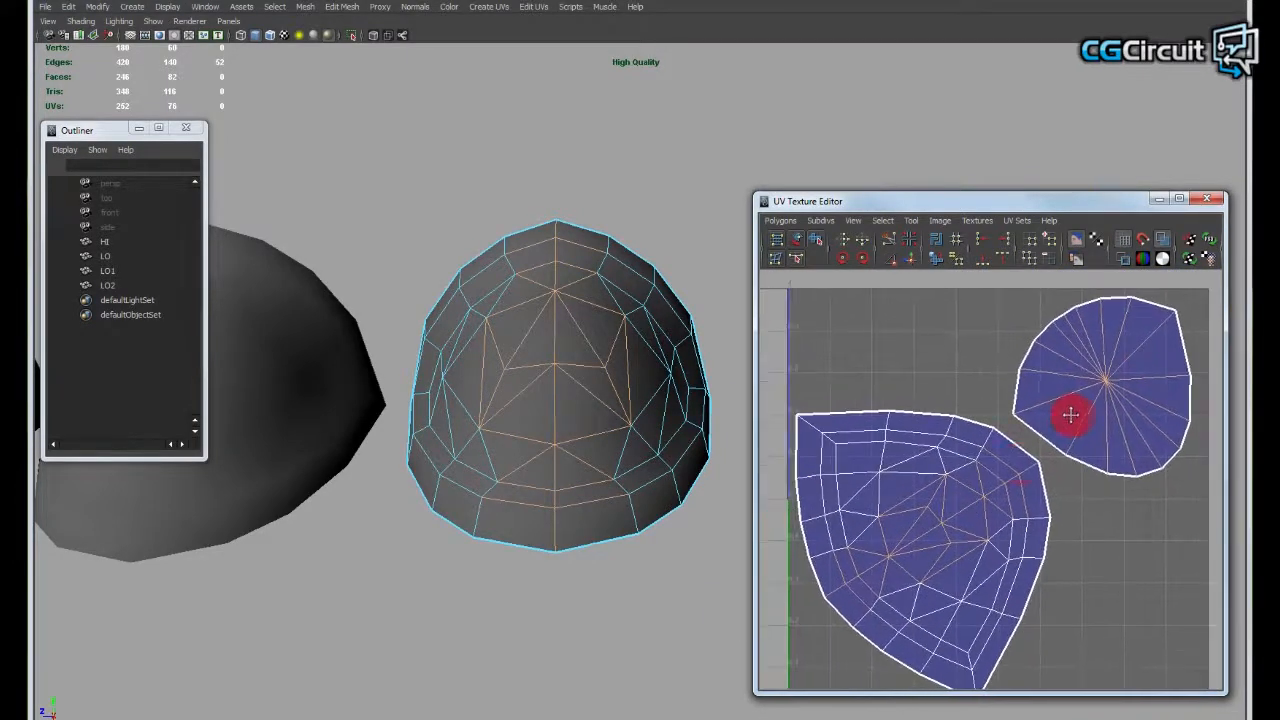
{"action": "middle_click_drag", "start_coordinate": [1020, 465], "coordinate": [1068, 440], "text": "alt"}
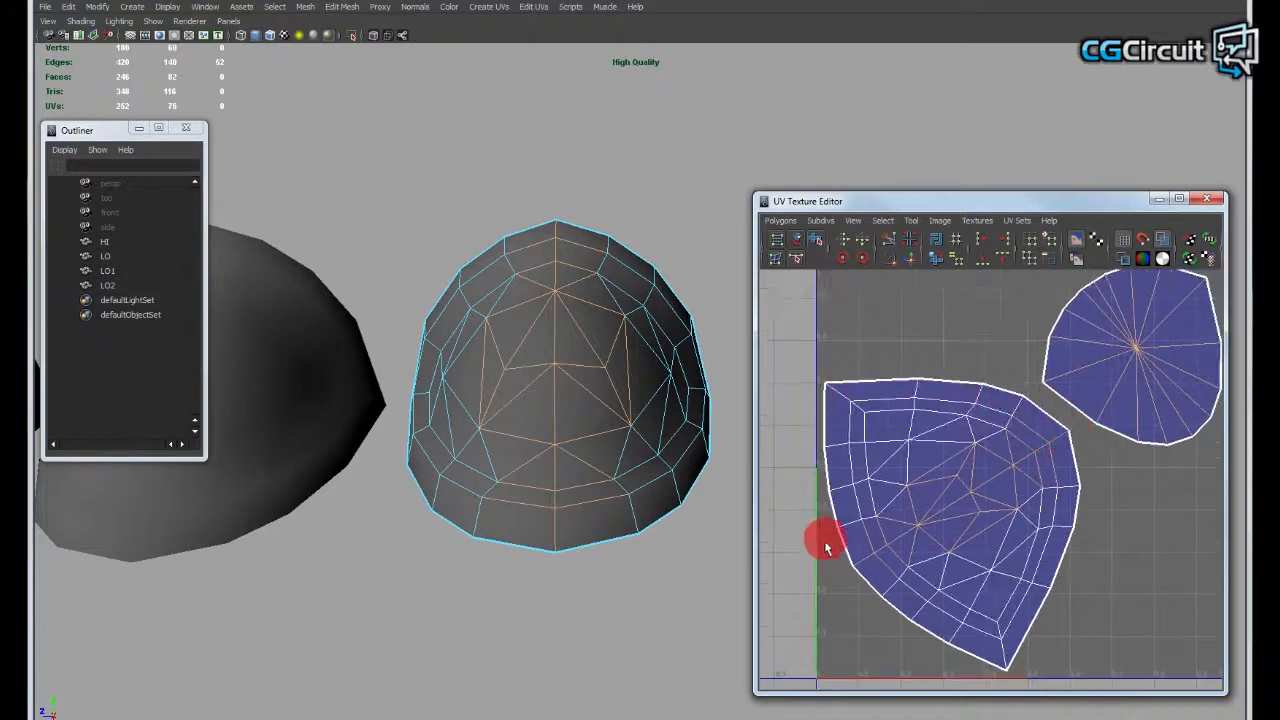
{"action": "middle_click_drag", "start_coordinate": [1051, 391], "coordinate": [1006, 357], "text": "alt"}
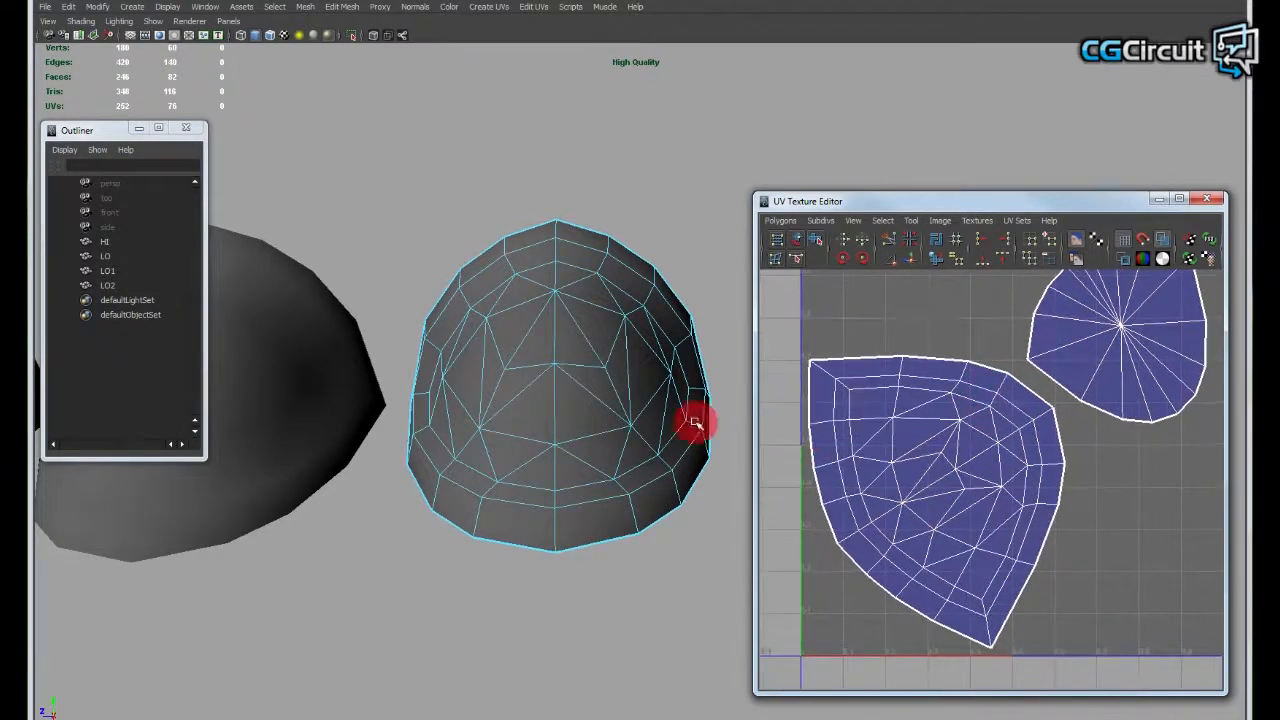
{"action": "left_click", "coordinate": [617, 200]}
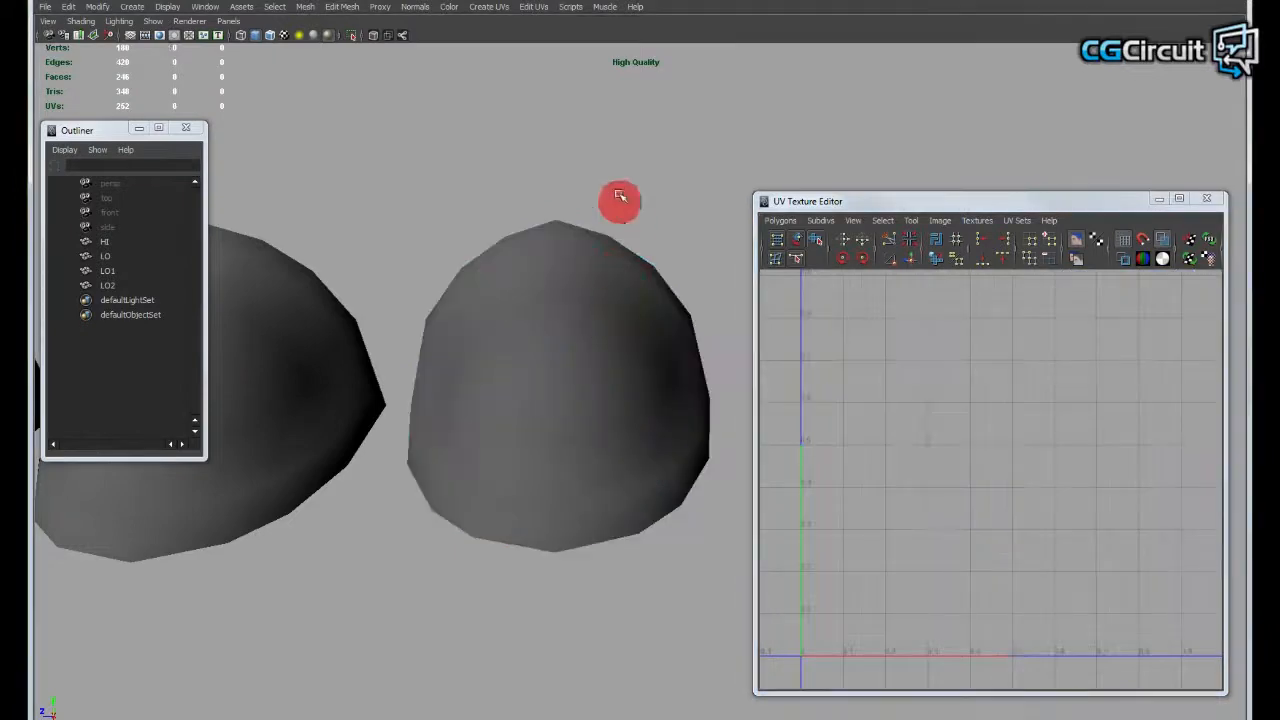
{"action": "left_click", "coordinate": [630, 318]}
{"action": "left_click_drag", "start_coordinate": [640, 352], "coordinate": [623, 420], "text": "alt"}
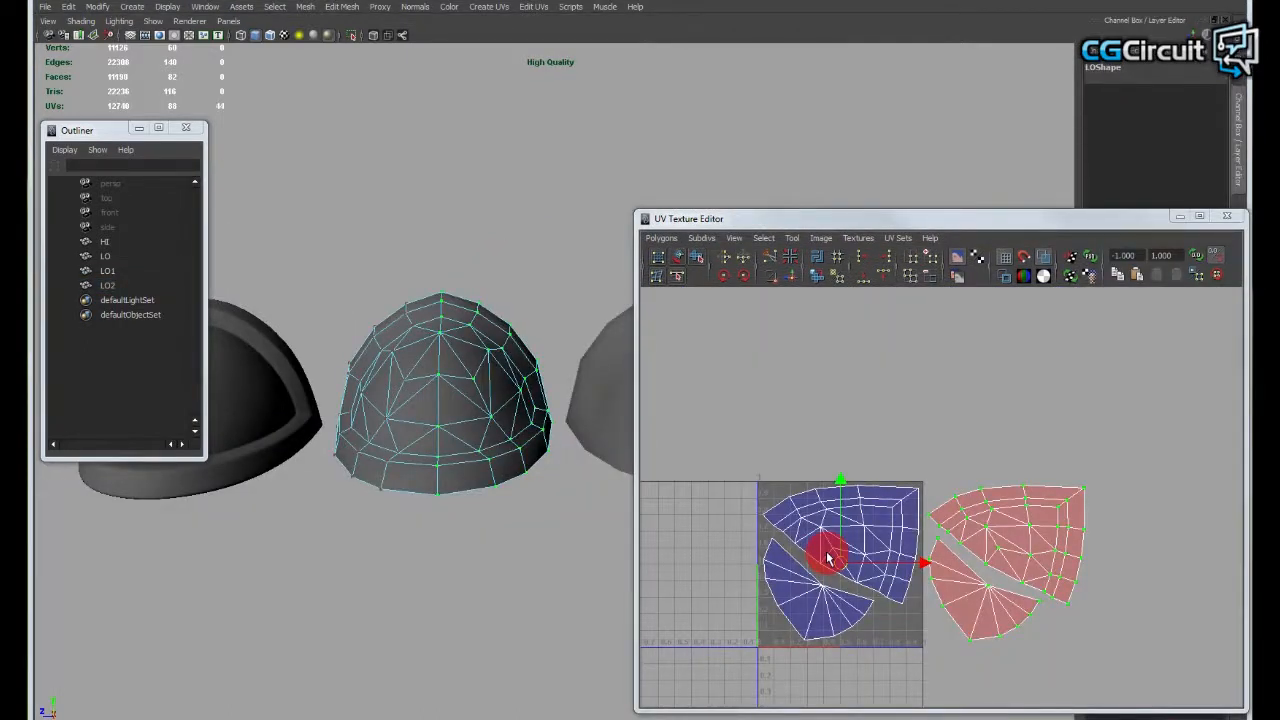
- Compare the LO mesh's mirrored half with its UV shells placed beside the 0 to 1 UV tile
{"action": "left_click_drag", "start_coordinate": [438, 436], "coordinate": [443, 431], "text": "alt"}
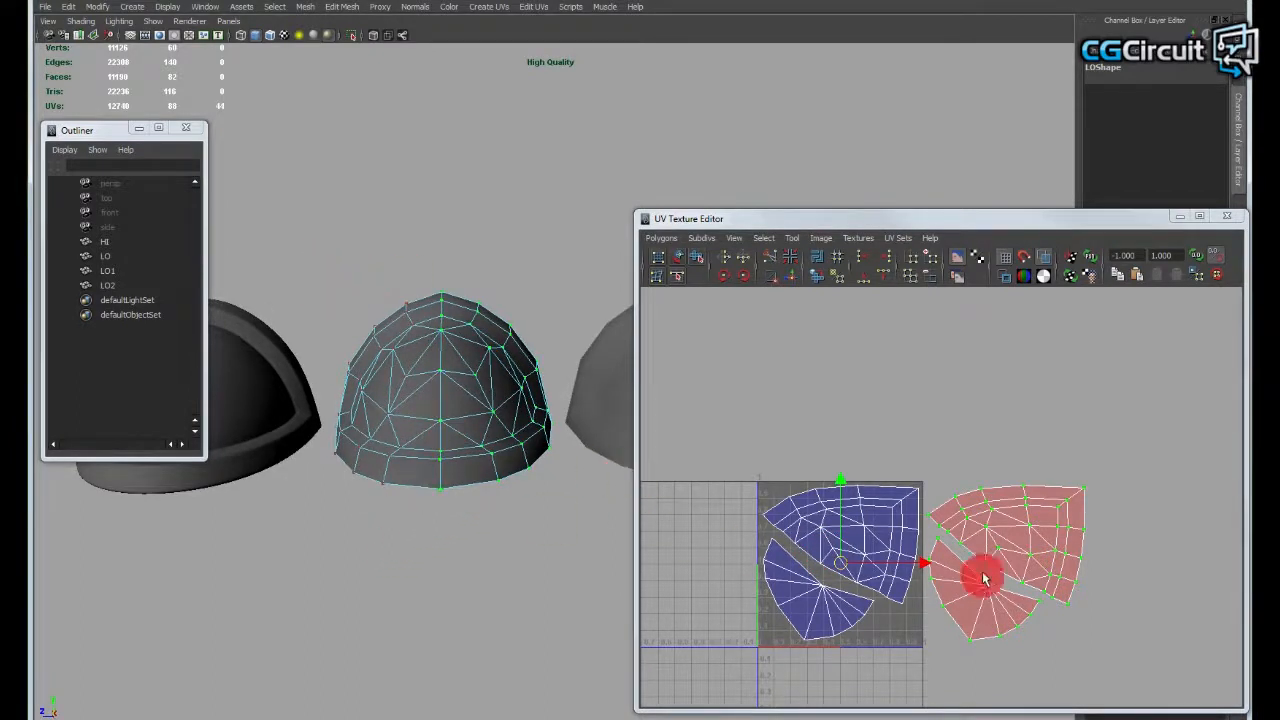
{"action": "middle_click_drag", "start_coordinate": [931, 509], "coordinate": [923, 468], "text": "alt"}
{"action": "middle_click_drag", "start_coordinate": [868, 528], "coordinate": [849, 480], "text": "alt"}
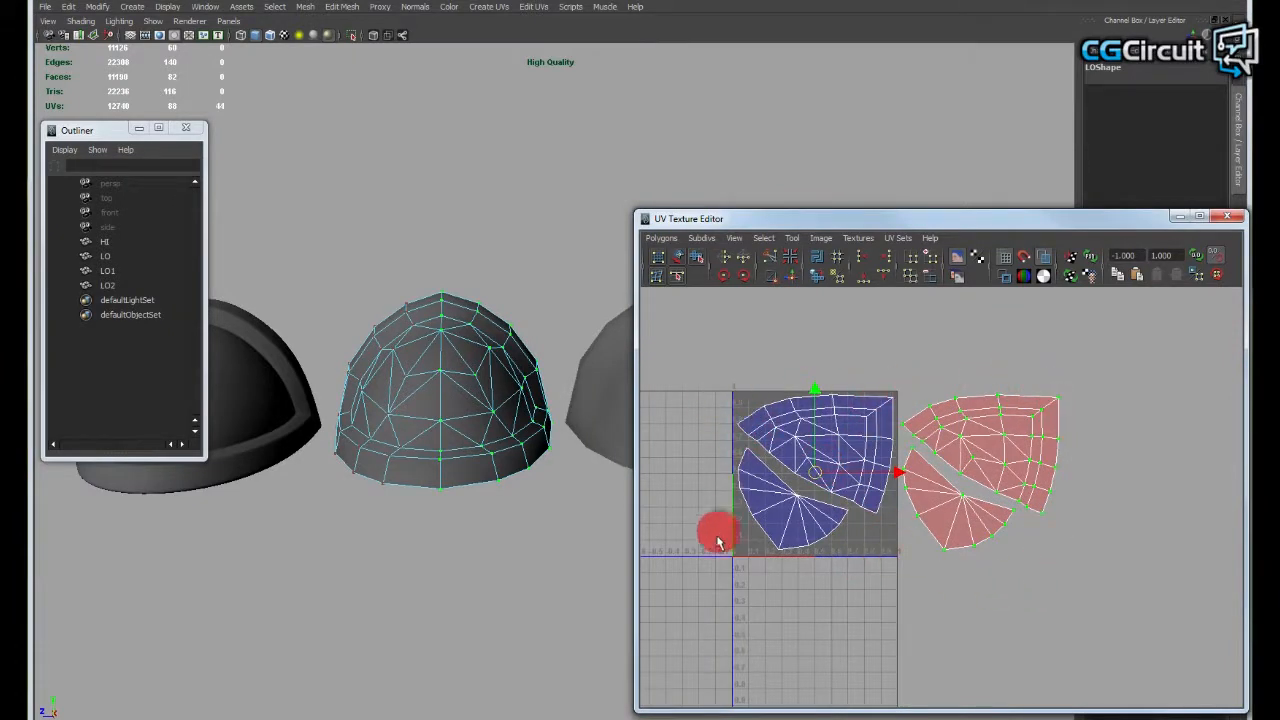
{"action": "middle_click_drag", "start_coordinate": [903, 536], "coordinate": [906, 526], "text": "alt"}
{"action": "right_click_drag", "start_coordinate": [906, 526], "coordinate": [991, 568], "text": "alt"}
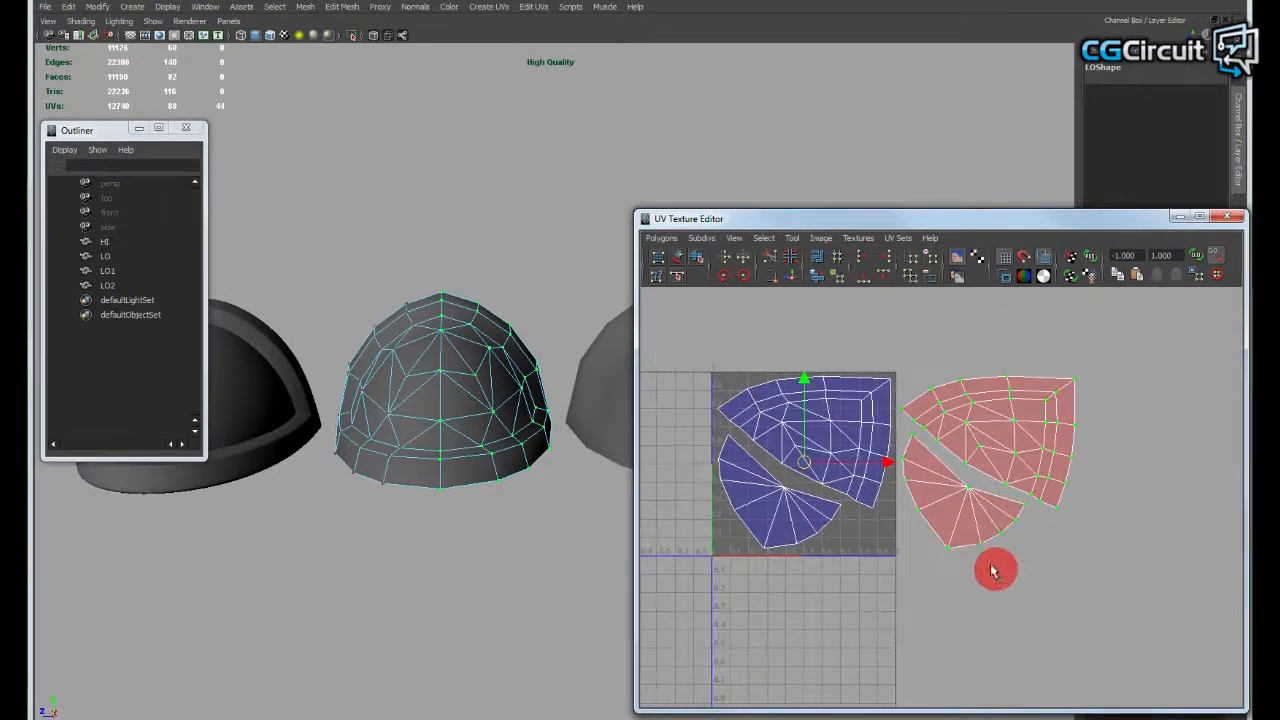
{"action": "middle_click_drag", "start_coordinate": [959, 554], "coordinate": [970, 563], "text": "alt"}
{"action": "middle_click_drag", "start_coordinate": [916, 525], "coordinate": [914, 537], "text": "alt"}
{"action": "right_click_drag", "start_coordinate": [1000, 489], "coordinate": [1012, 494], "text": "alt"}
{"action": "middle_click_drag", "start_coordinate": [1012, 494], "coordinate": [992, 470], "text": "alt"}
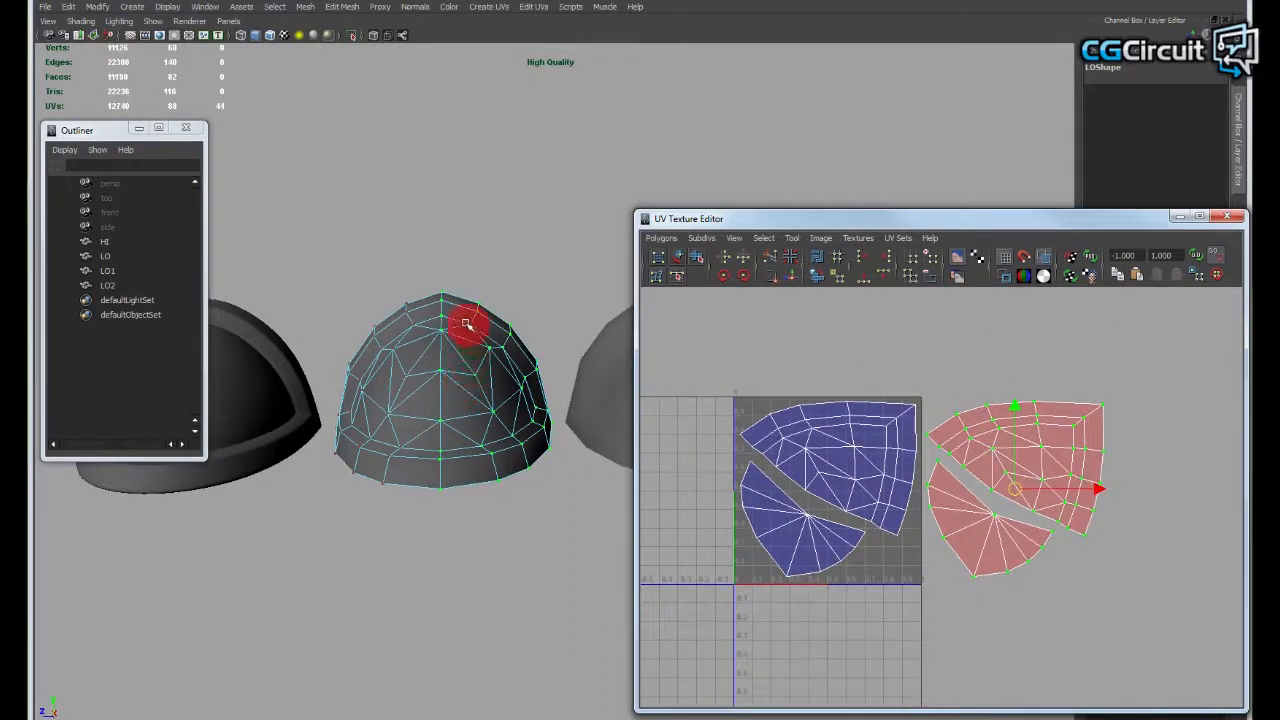
{"action": "left_click_drag", "start_coordinate": [466, 323], "coordinate": [484, 485], "text": "alt"}
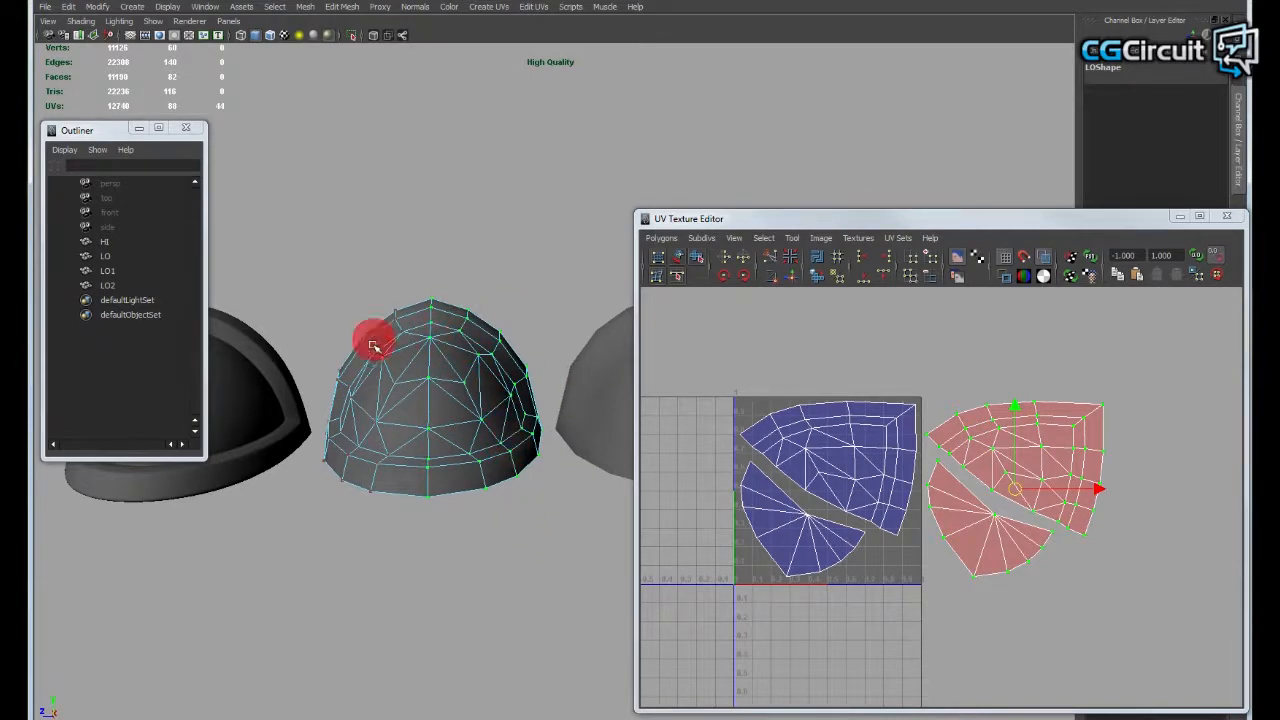
- Try to slide the mirrored UV shells along U by hand onto the original shells, and undo the move
{"action": "middle_click_drag", "start_coordinate": [1106, 505], "coordinate": [1103, 515], "text": "alt"}
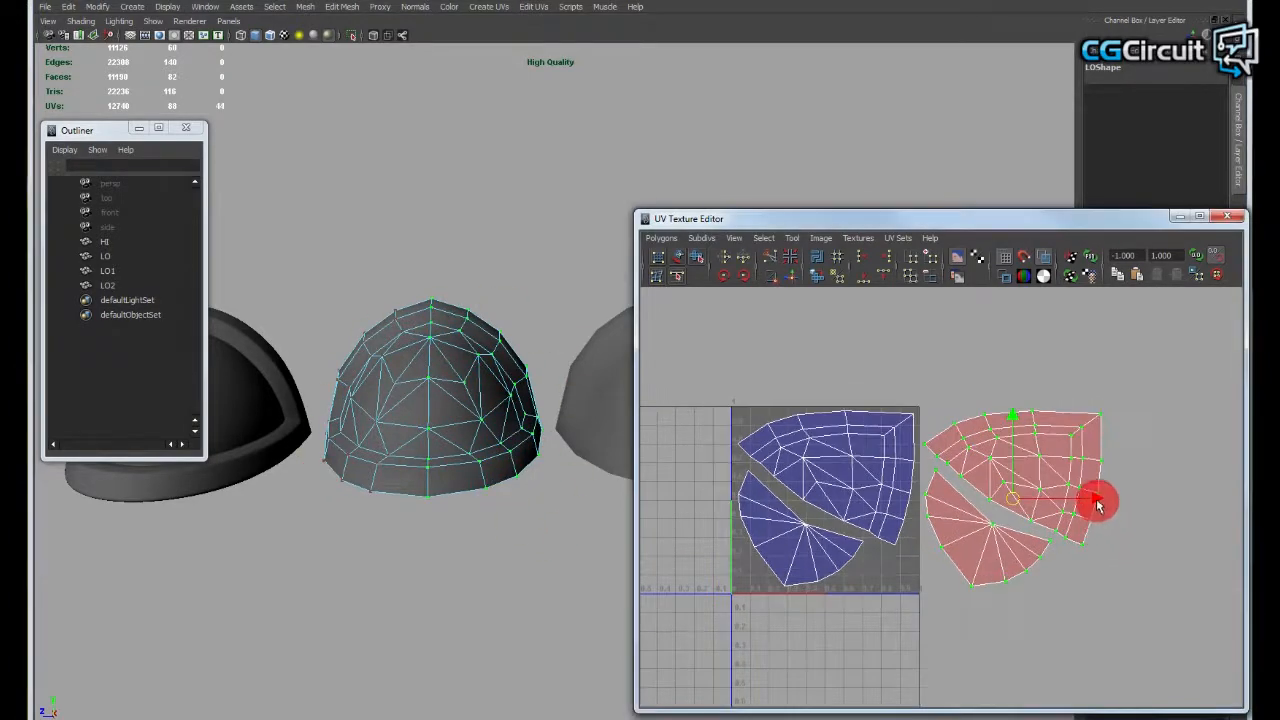
{"action": "left_click_drag", "start_coordinate": [1097, 505], "coordinate": [910, 493]}
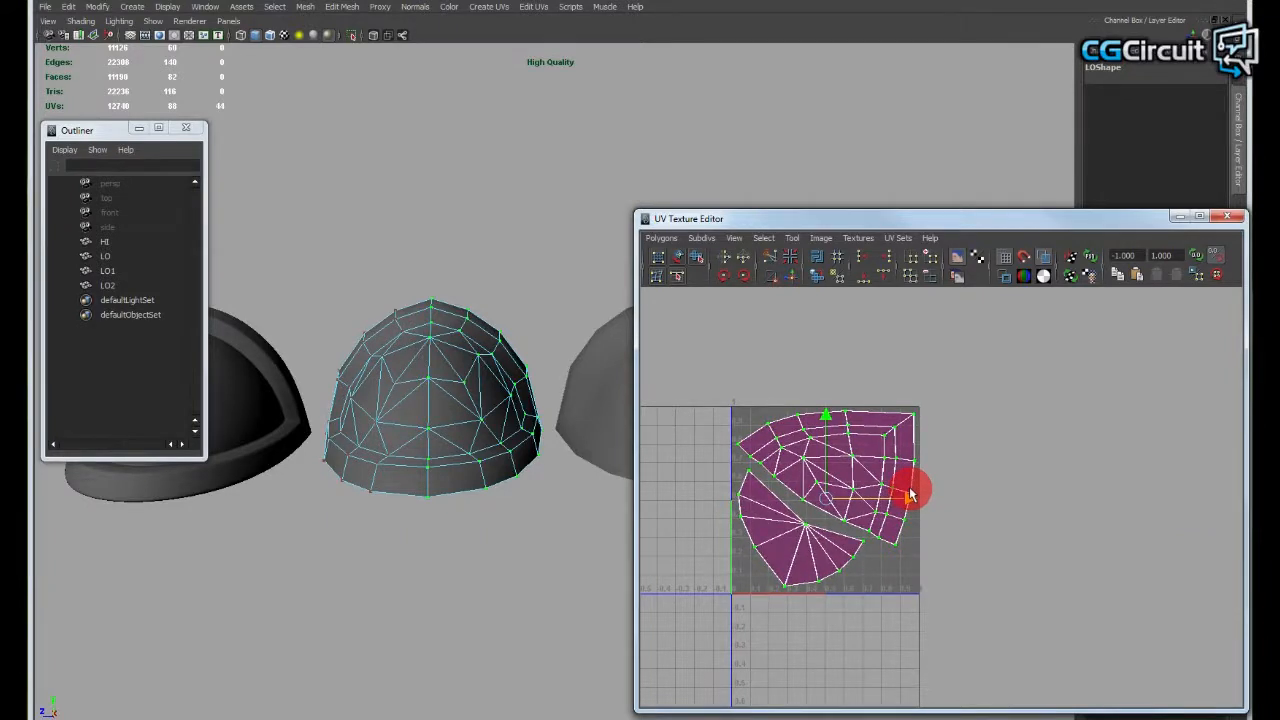
{"action": "key", "text": "ctrl+z"}
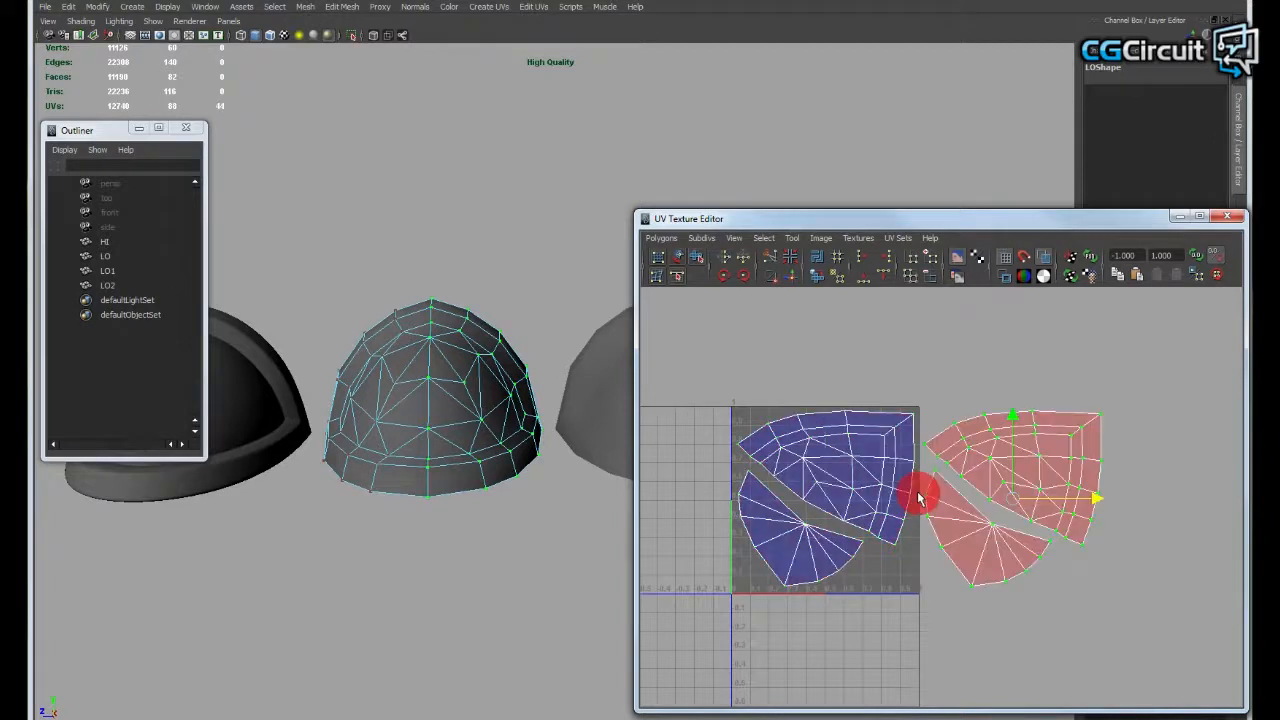
- Offset the selected mirrored UV shells by -1 in U so they overlap the original shells in the 0 to 1 tile
{"action": "middle_click_drag", "start_coordinate": [919, 457], "coordinate": [911, 468], "text": "alt"}
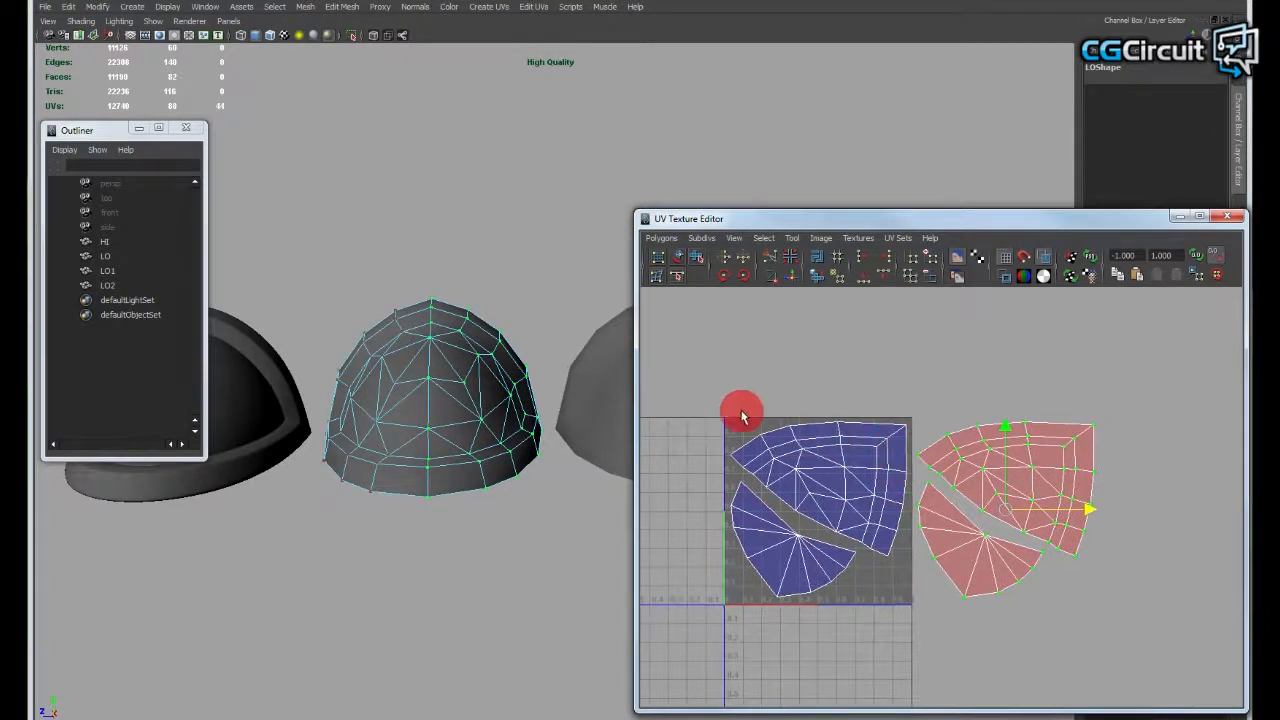
{"action": "middle_click_drag", "start_coordinate": [1087, 449], "coordinate": [1089, 420], "text": "alt"}
{"action": "right_click_drag", "start_coordinate": [1089, 420], "coordinate": [1131, 437], "text": "alt"}
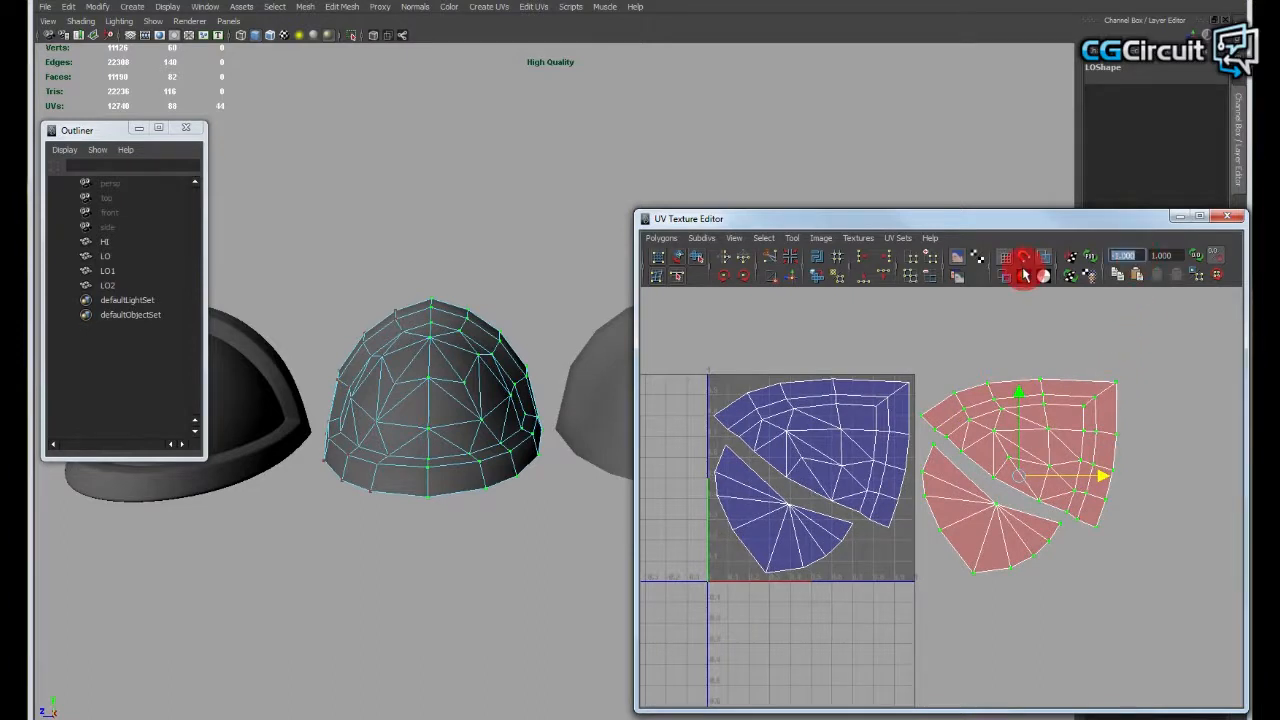
{"action": "type", "text": "-1"}
{"action": "key", "text": "Return"}
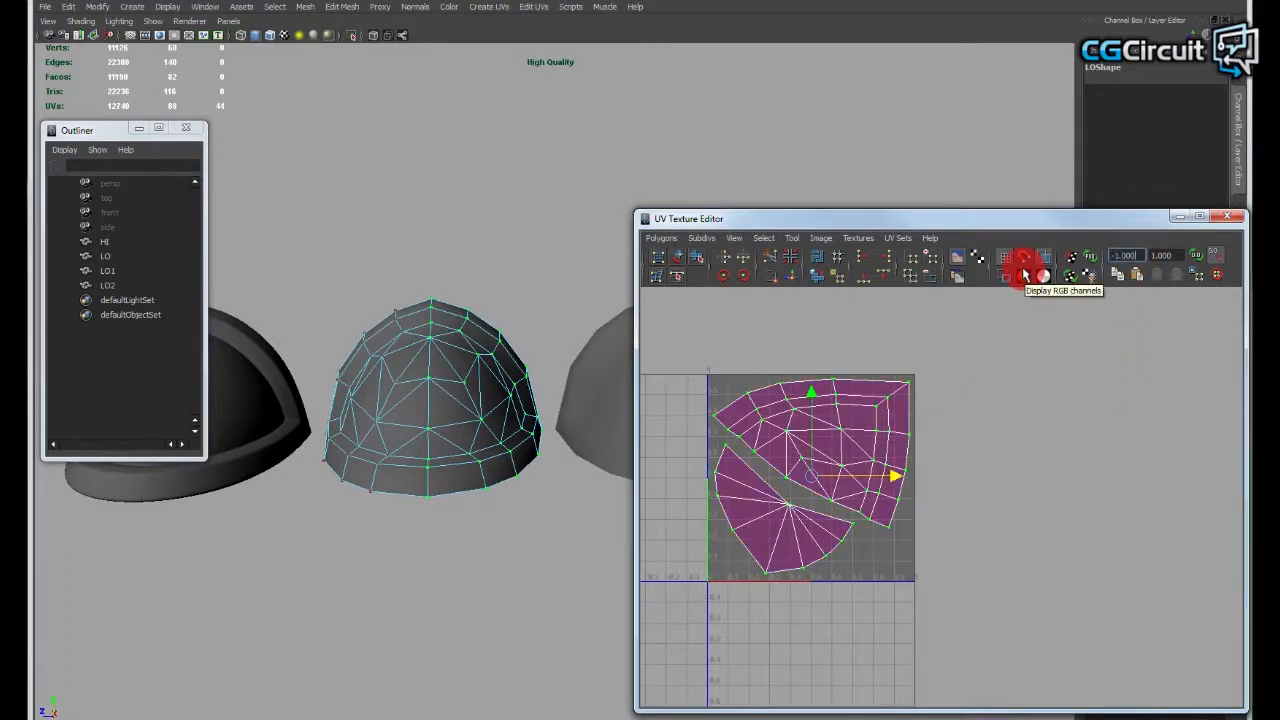
- Try moving the selected UV shells freely off their overlapping counterparts with the Move tool, and undo the move
{"action": "middle_click_drag", "start_coordinate": [985, 425], "coordinate": [980, 453], "text": "alt"}
{"action": "key", "text": "w"}
{"action": "mouse_move", "coordinate": [964, 446]}
{"action": "right_mouse_down", "text": "alt"}
{"action": "mouse_move", "coordinate": [906, 449]}
{"action": "mouse_move", "coordinate": [960, 471]}
{"action": "right_mouse_up", "text": "alt"}
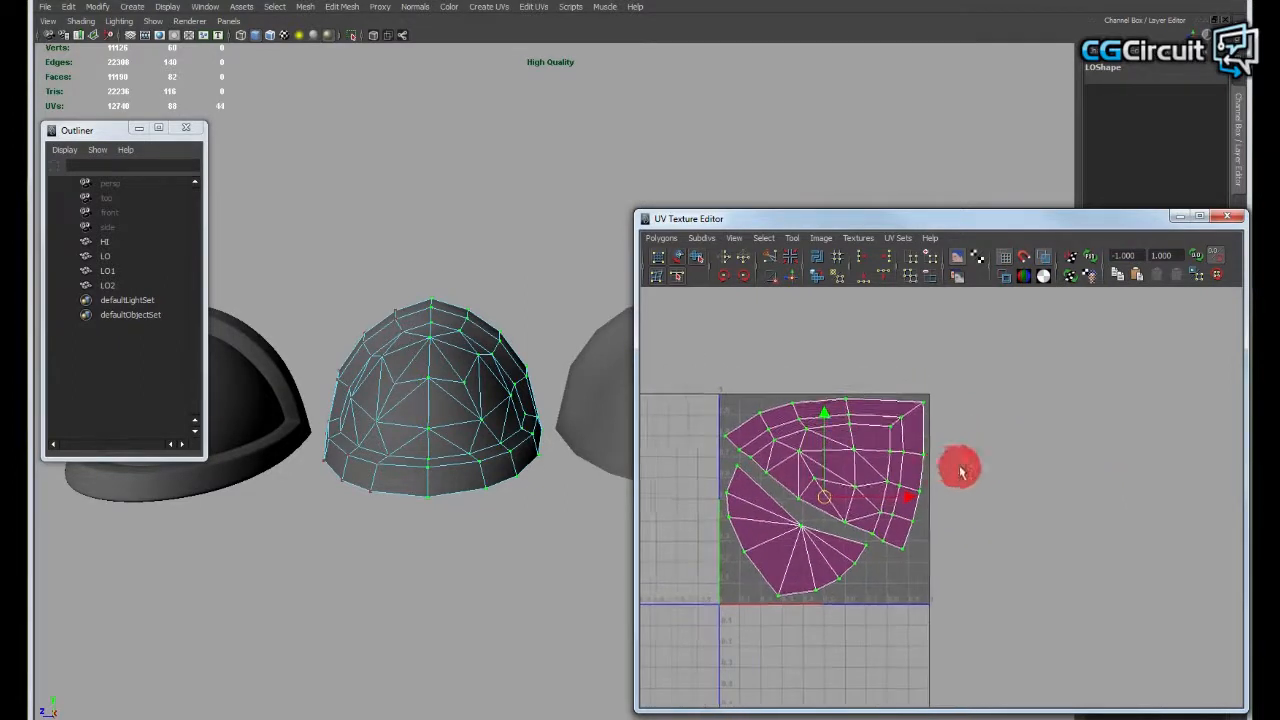
{"action": "middle_click_drag", "start_coordinate": [960, 471], "coordinate": [952, 485], "text": "alt"}
{"action": "right_click_drag", "start_coordinate": [952, 485], "coordinate": [937, 460], "text": "alt"}
{"action": "middle_click_drag", "start_coordinate": [937, 460], "coordinate": [928, 440], "text": "alt"}
{"action": "right_click_drag", "start_coordinate": [928, 440], "coordinate": [953, 469], "text": "alt"}
{"action": "middle_click_drag", "start_coordinate": [925, 460], "coordinate": [935, 456], "text": "alt"}
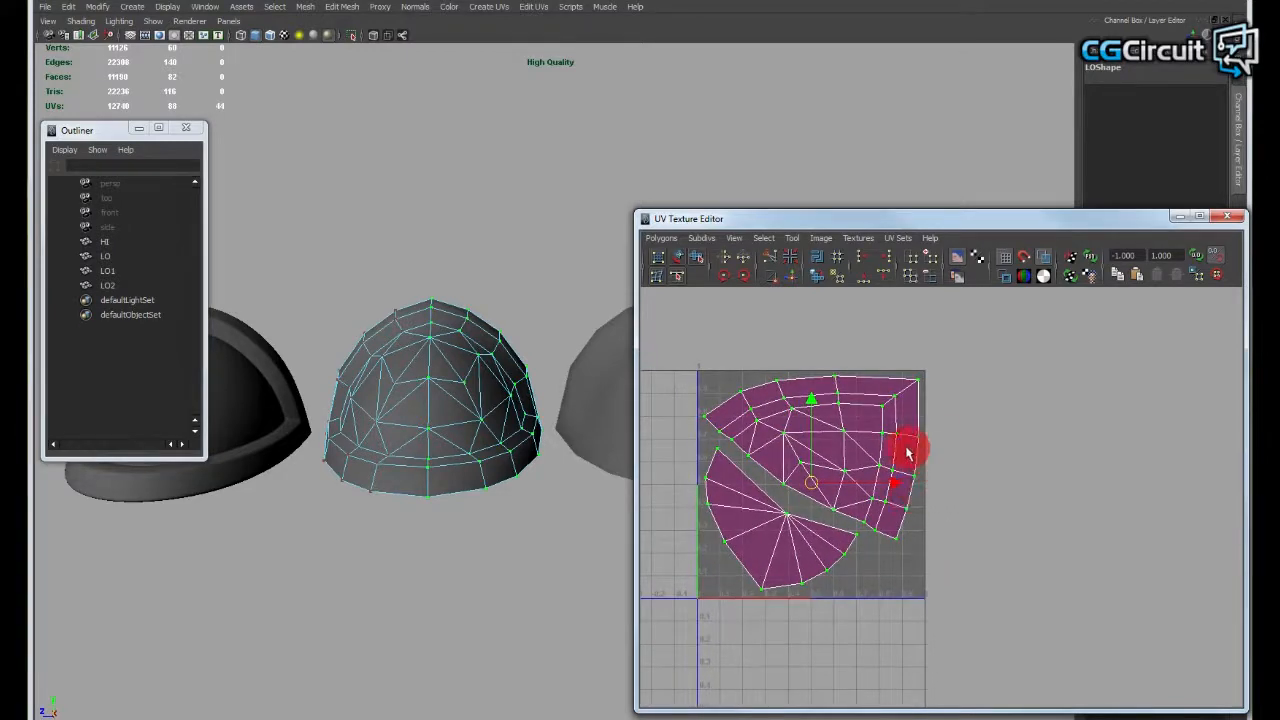
{"action": "left_click_drag", "start_coordinate": [814, 482], "coordinate": [808, 405]}
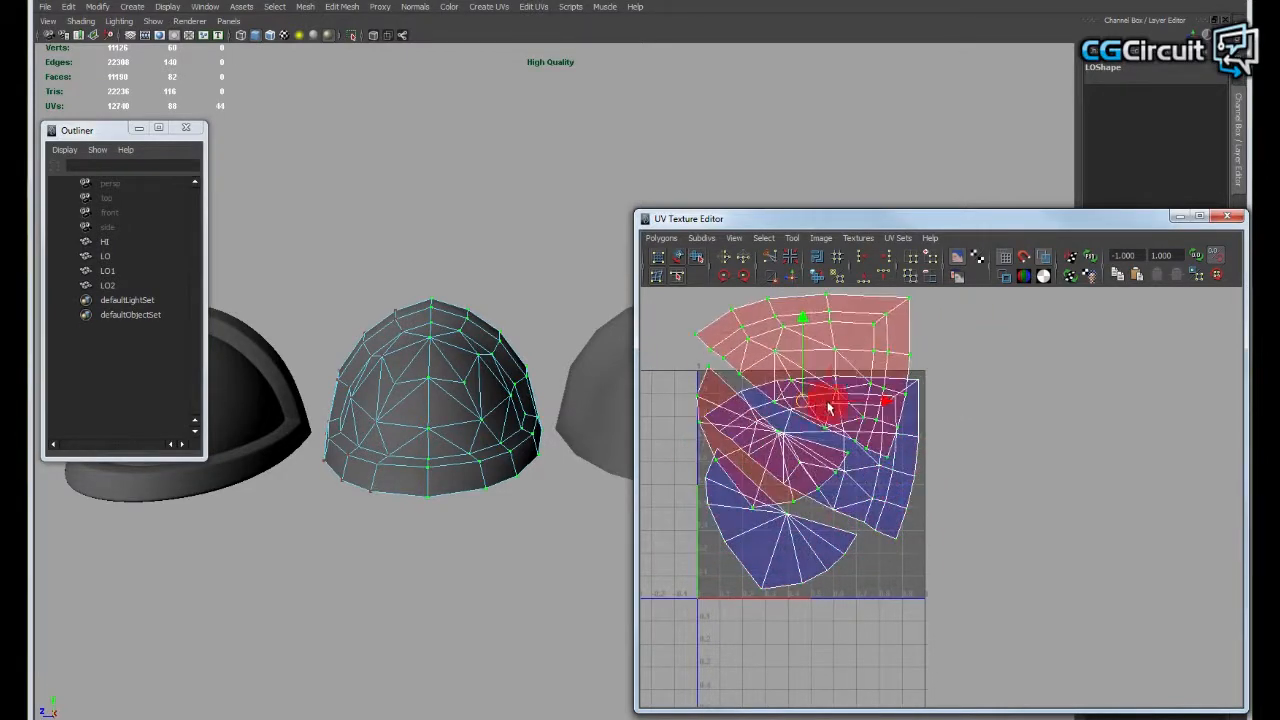
{"action": "key", "text": "ctrl+z"}
- Offset the selected UV shells by 1 in U to place them beside the 0 to 1 tile
{"action": "middle_click_drag", "start_coordinate": [1048, 424], "coordinate": [1043, 429], "text": "alt"}
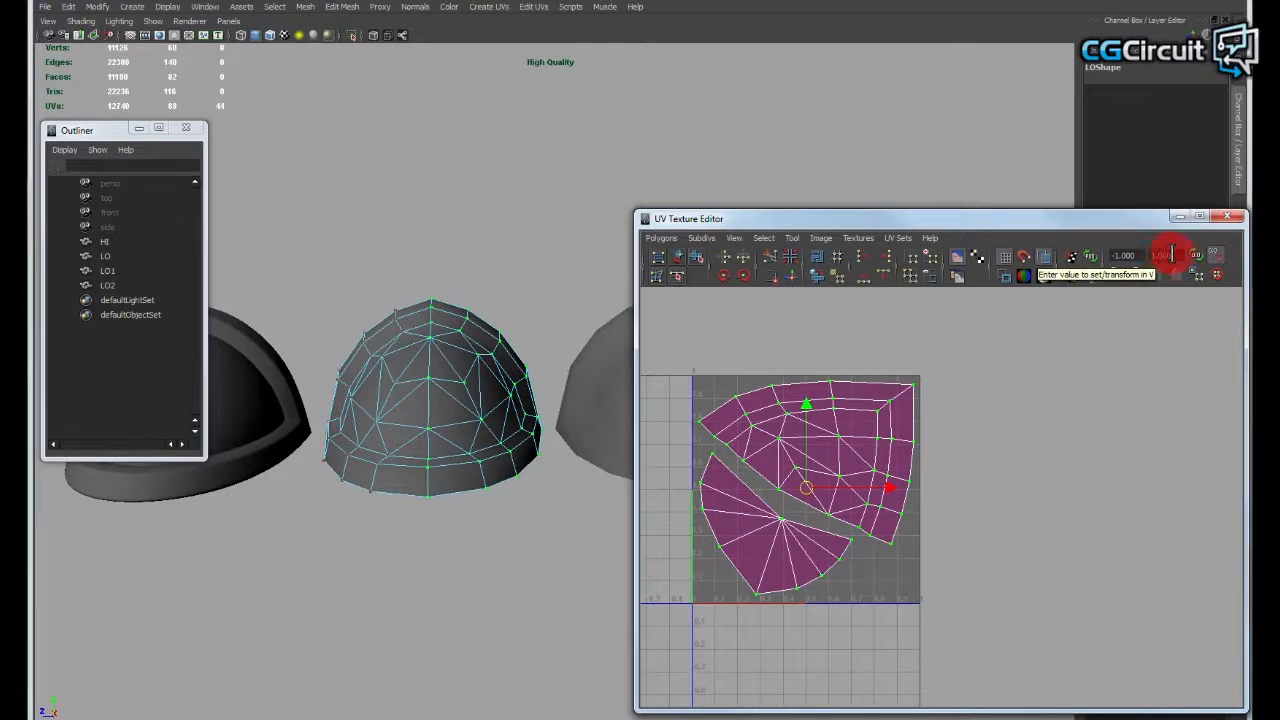
{"action": "left_click", "coordinate": [1117, 255]}
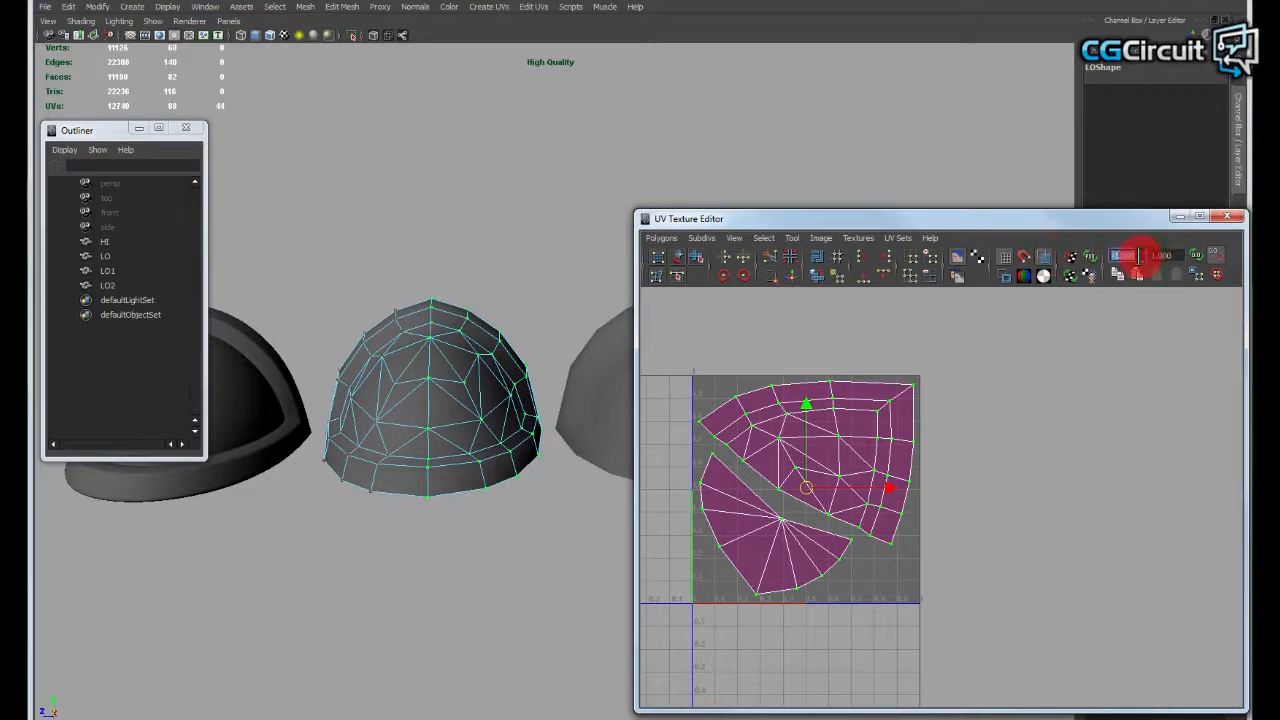
{"action": "middle_click_drag", "start_coordinate": [1045, 385], "coordinate": [1048, 389], "text": "alt"}
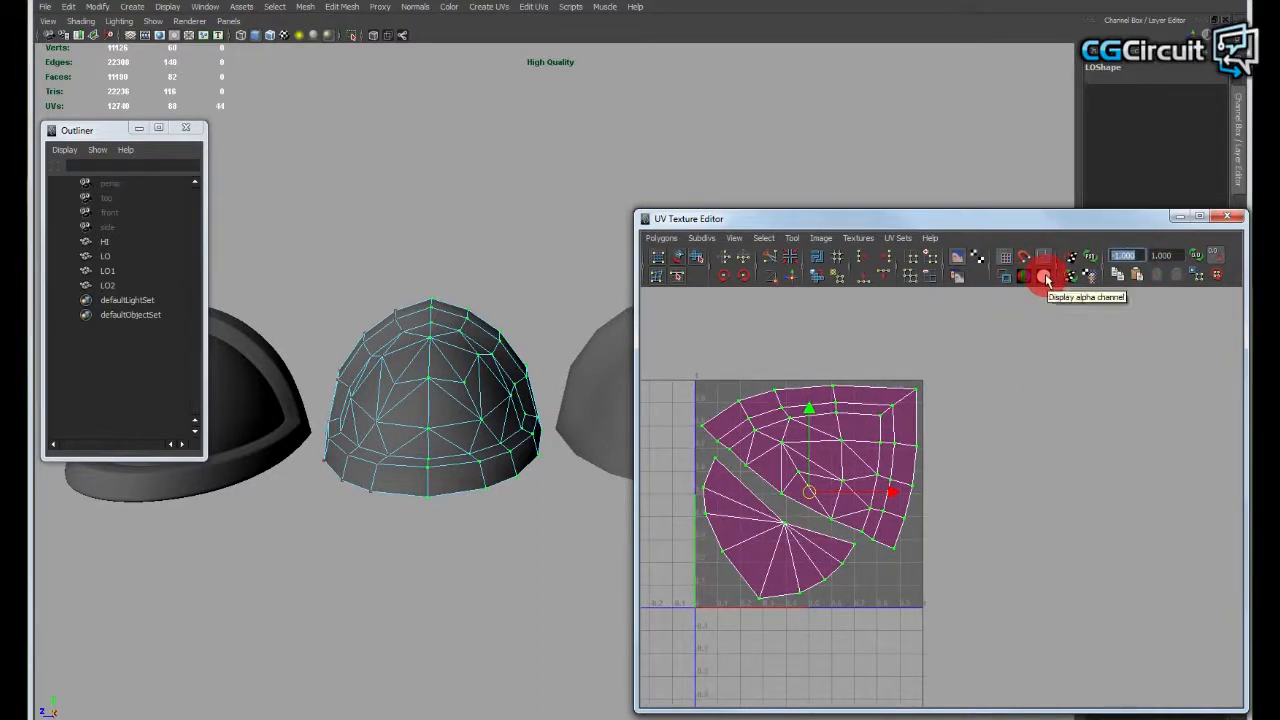
{"action": "type", "text": "1"}
{"action": "key", "text": "Return"}
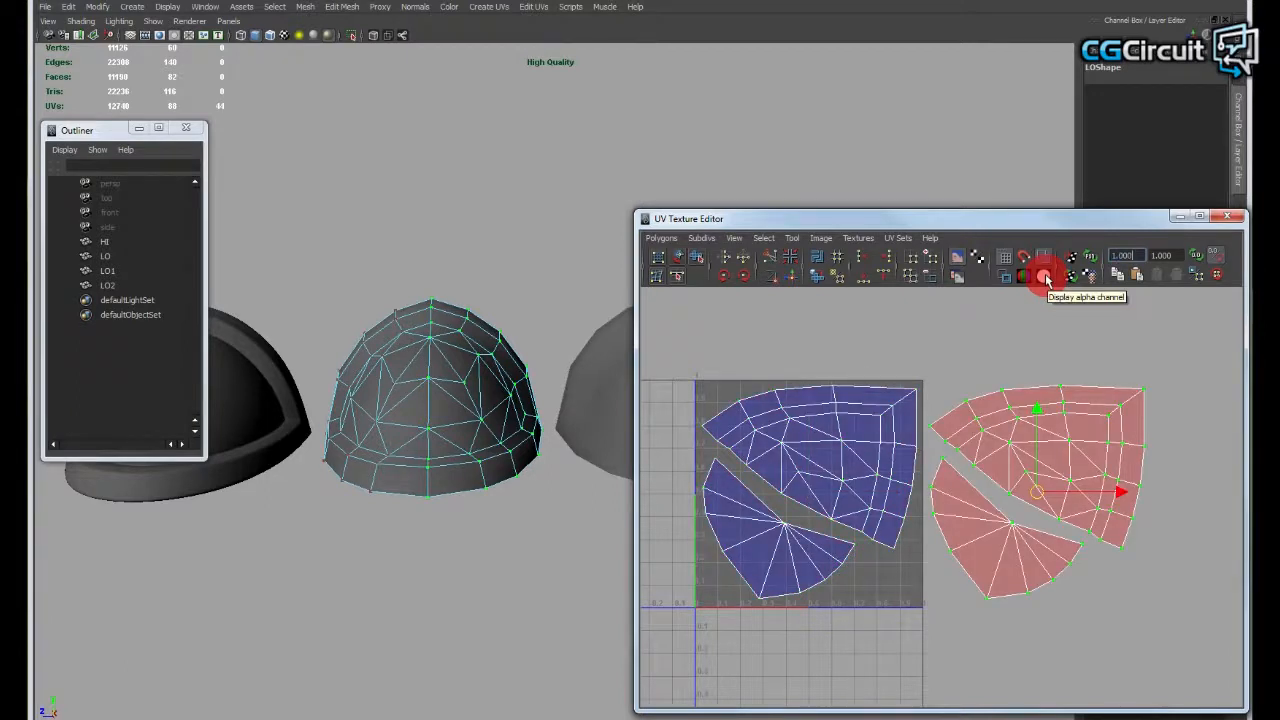
- Offset the selected mirrored UV shells by 2 in V
{"action": "middle_click_drag", "start_coordinate": [1045, 378], "coordinate": [1016, 381], "text": "alt"}
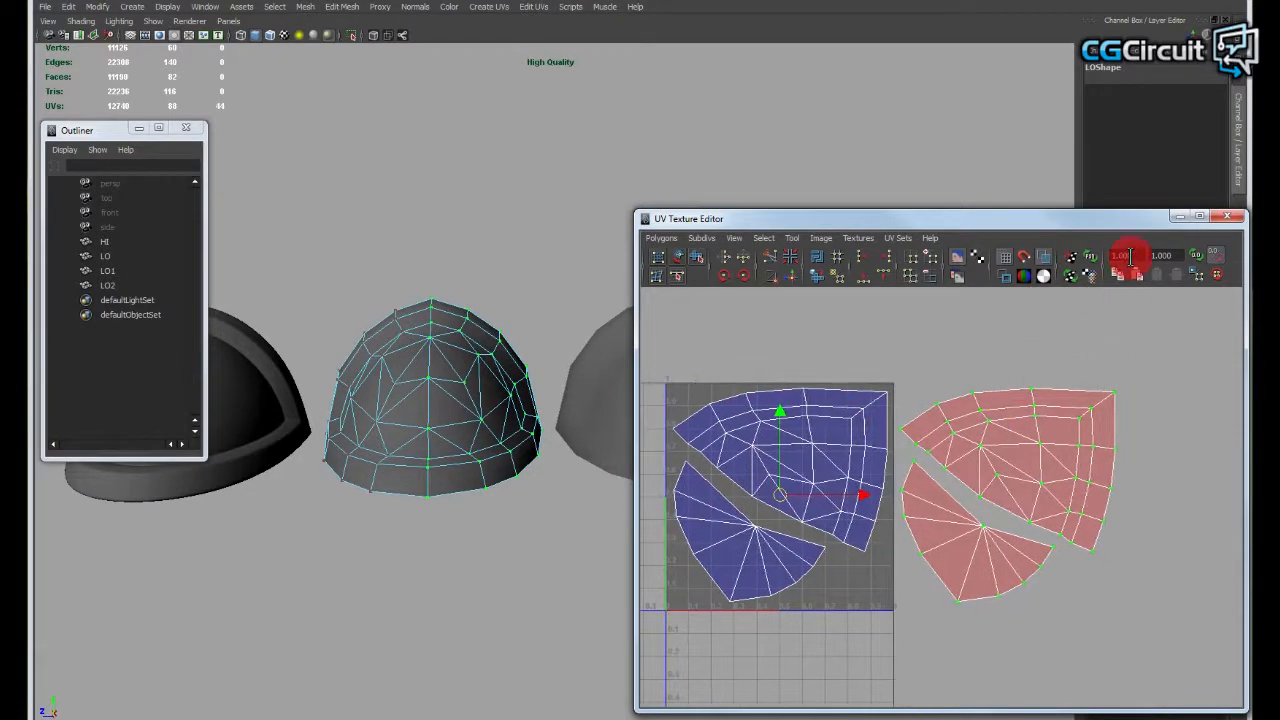
{"action": "left_click_drag", "start_coordinate": [1183, 257], "coordinate": [963, 306]}
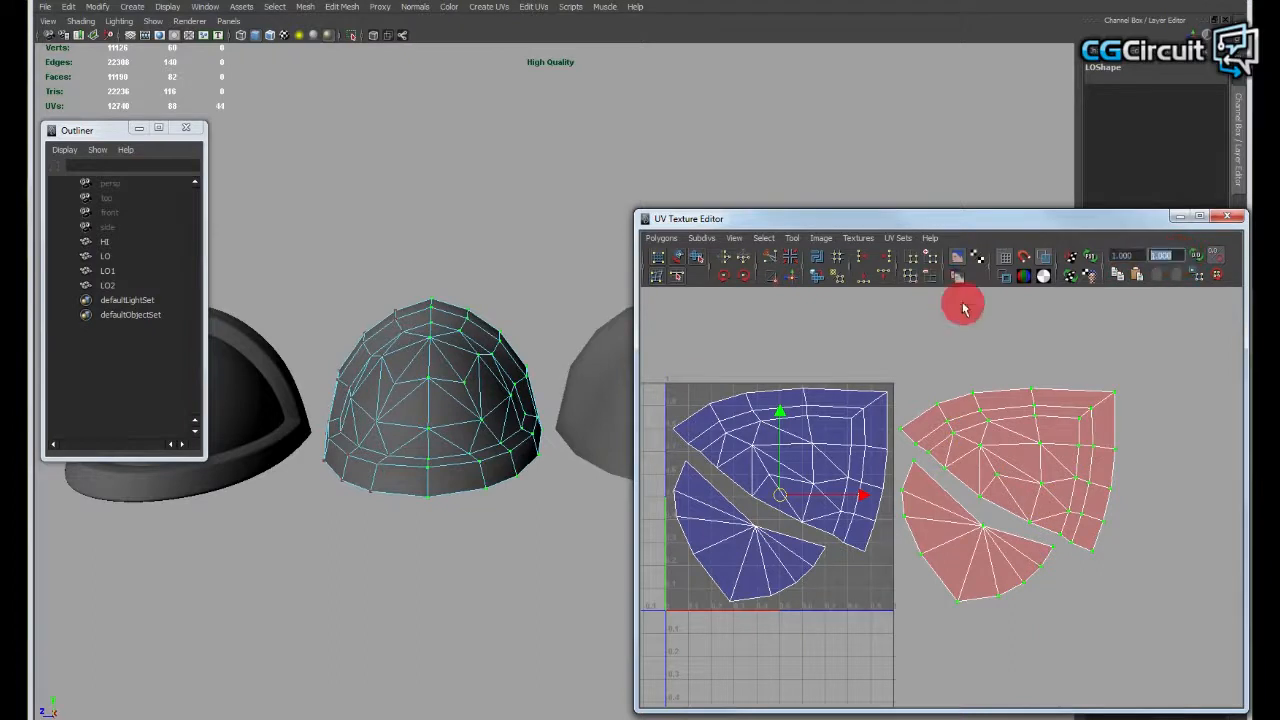
{"action": "middle_click_drag", "start_coordinate": [1111, 386], "coordinate": [1113, 388], "text": "alt"}
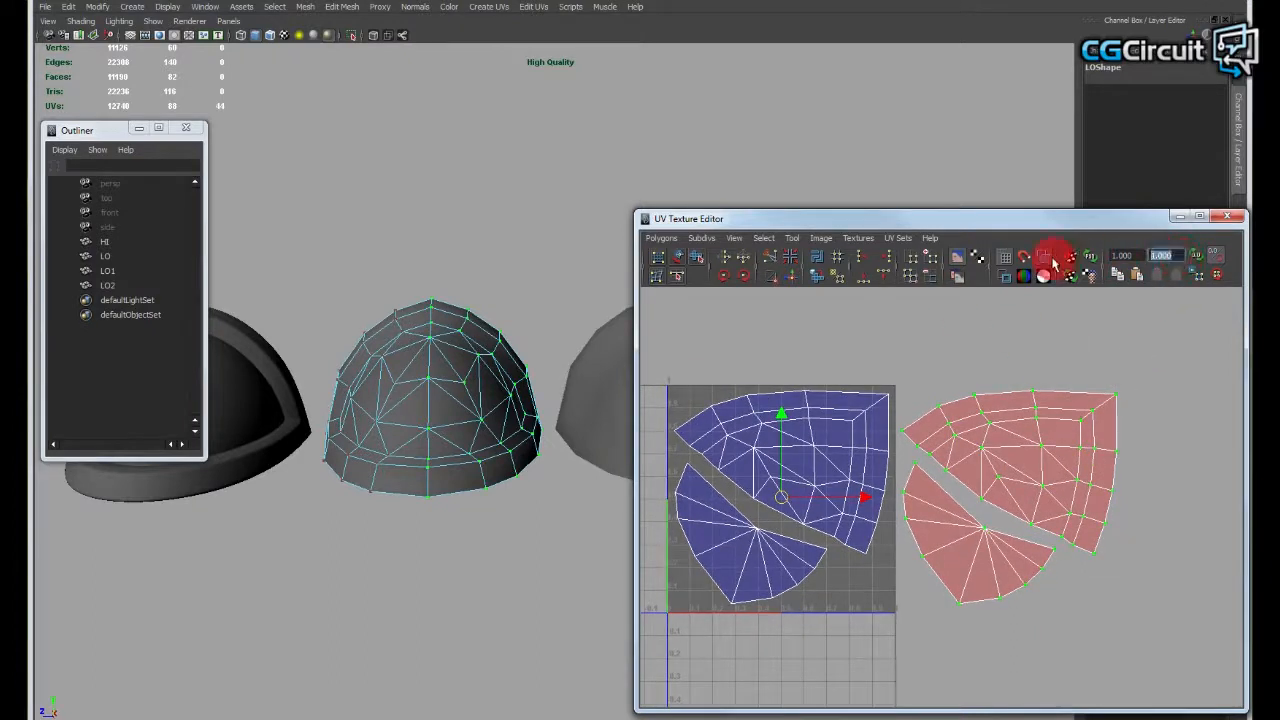
{"action": "type", "text": "2"}
{"action": "key", "text": "Return"}
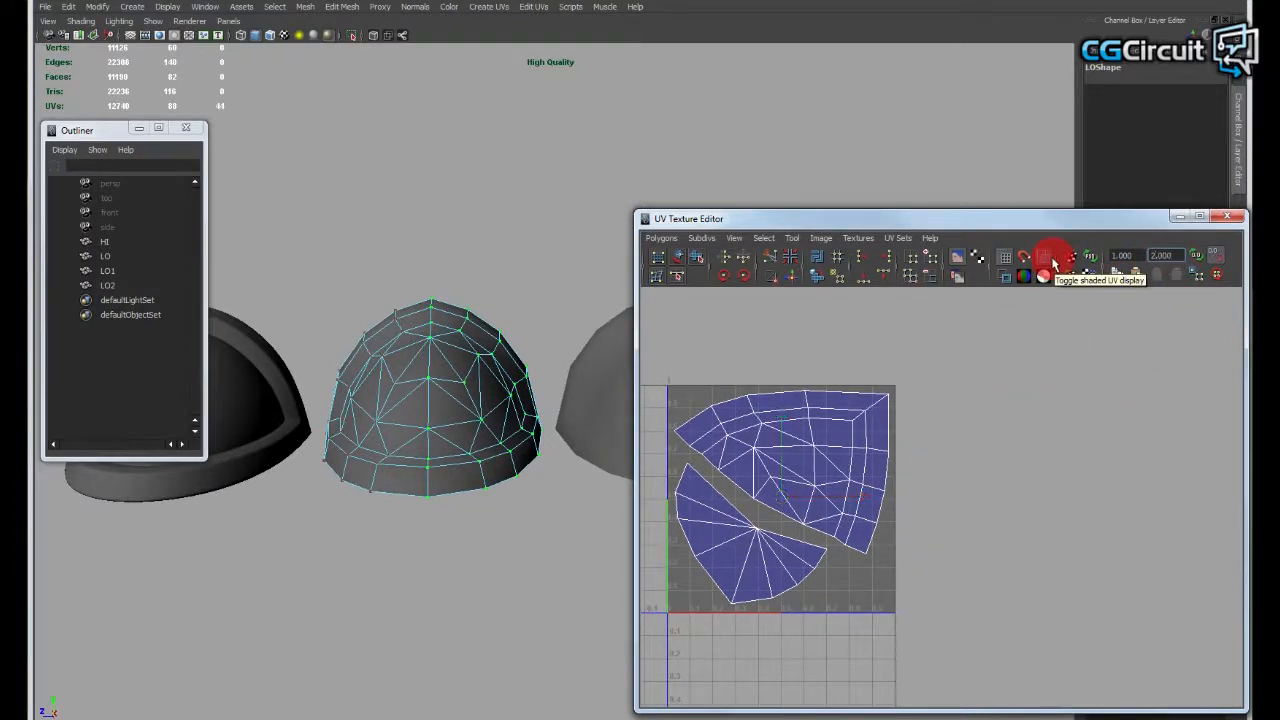
{"action": "right_click_drag", "start_coordinate": [1026, 417], "coordinate": [997, 494], "text": "alt"}
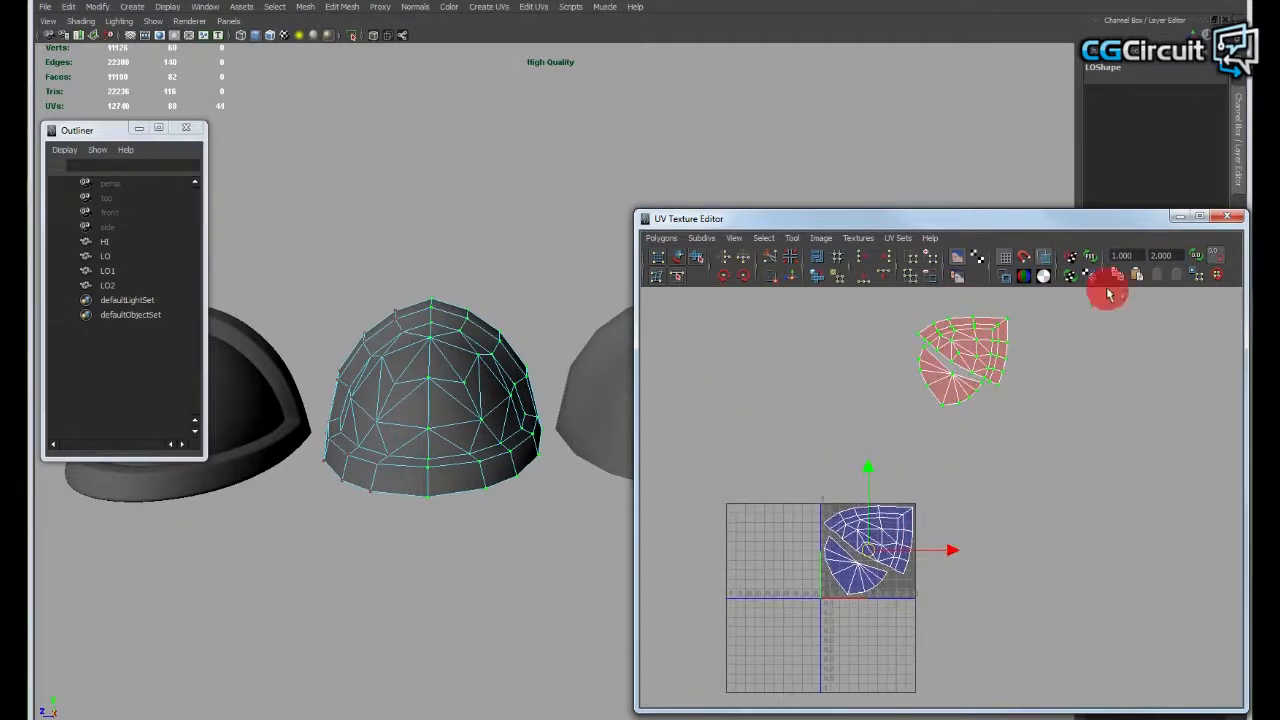
{"action": "middle_click_drag", "start_coordinate": [1023, 423], "coordinate": [1037, 407], "text": "alt"}
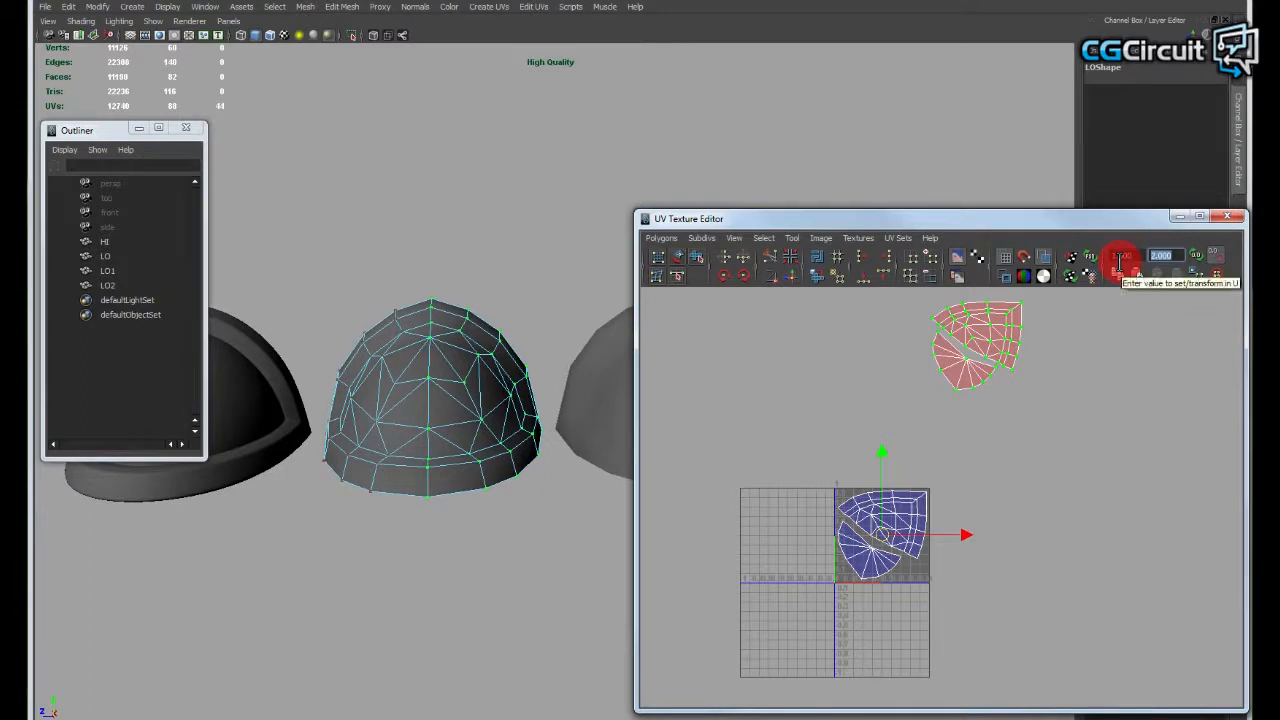
- Offset the selected mirrored UV shells by 1 in V, and by -1 in V three times, to return them beside the 0 to 1 tile
{"action": "key", "text": "Return"}
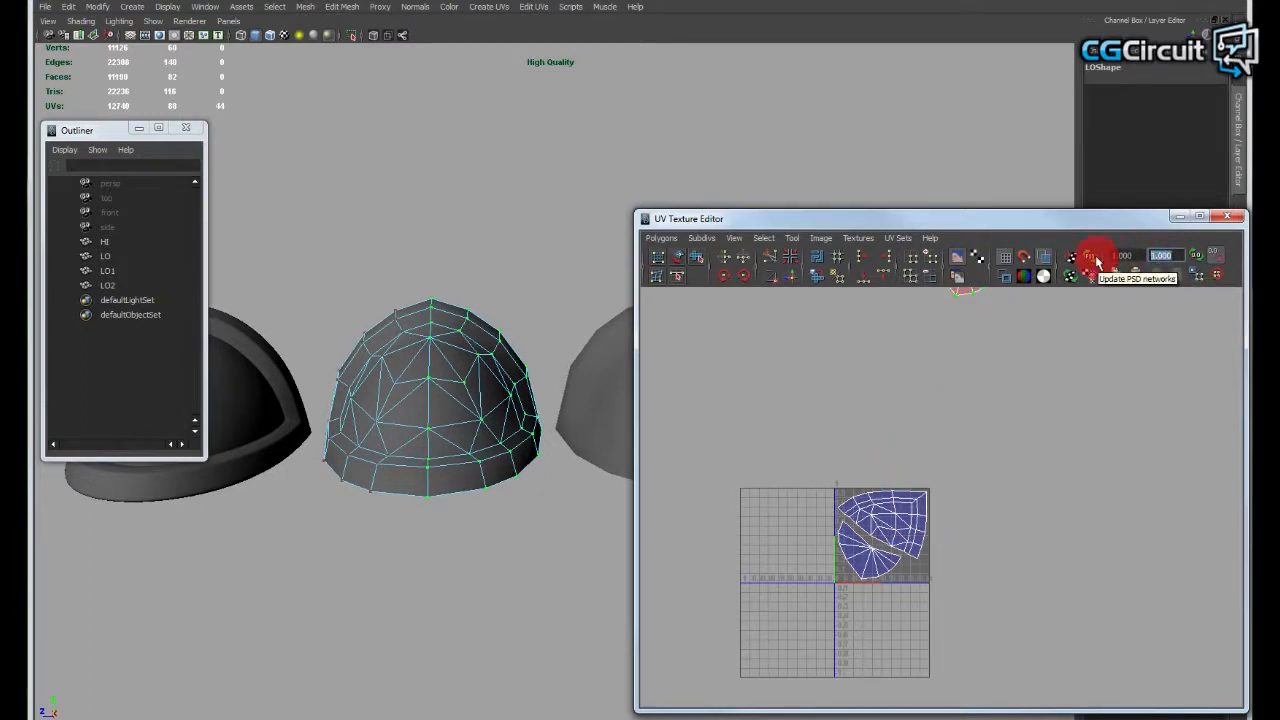
{"action": "type", "text": "-1"}
{"action": "key", "text": "Return"}
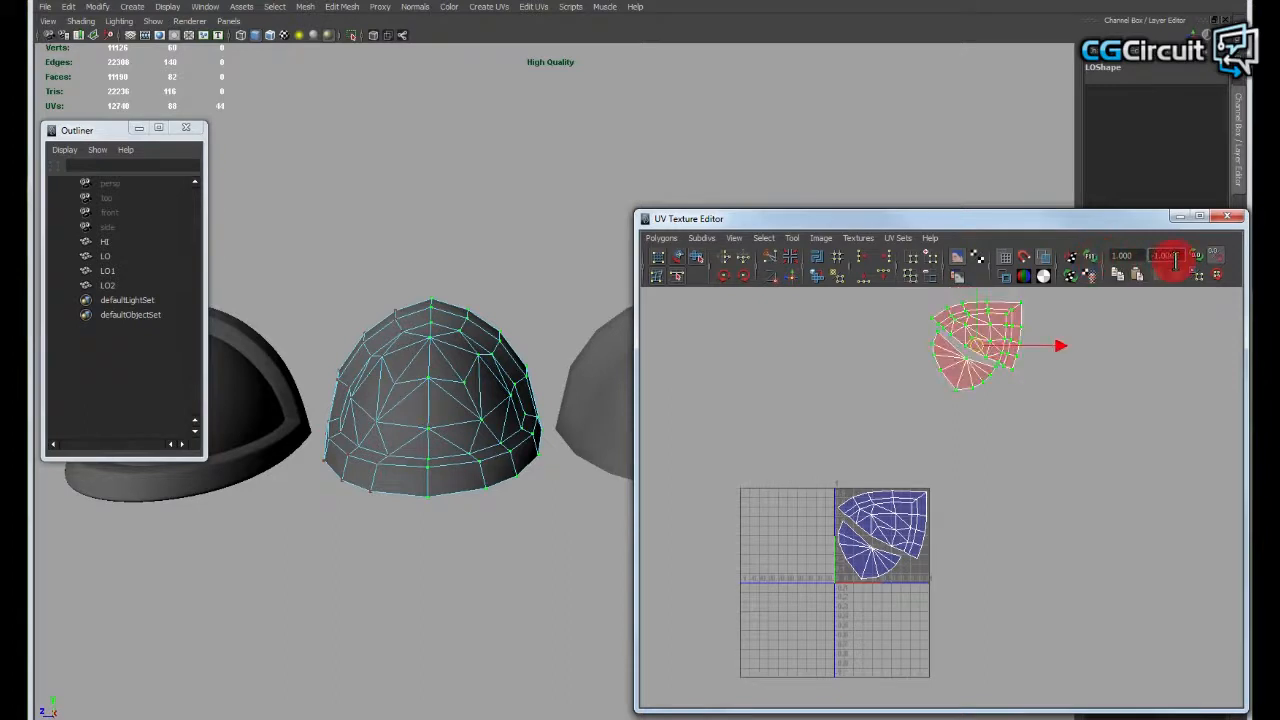
{"action": "type", "text": "-1"}
{"action": "key", "text": "Return"}
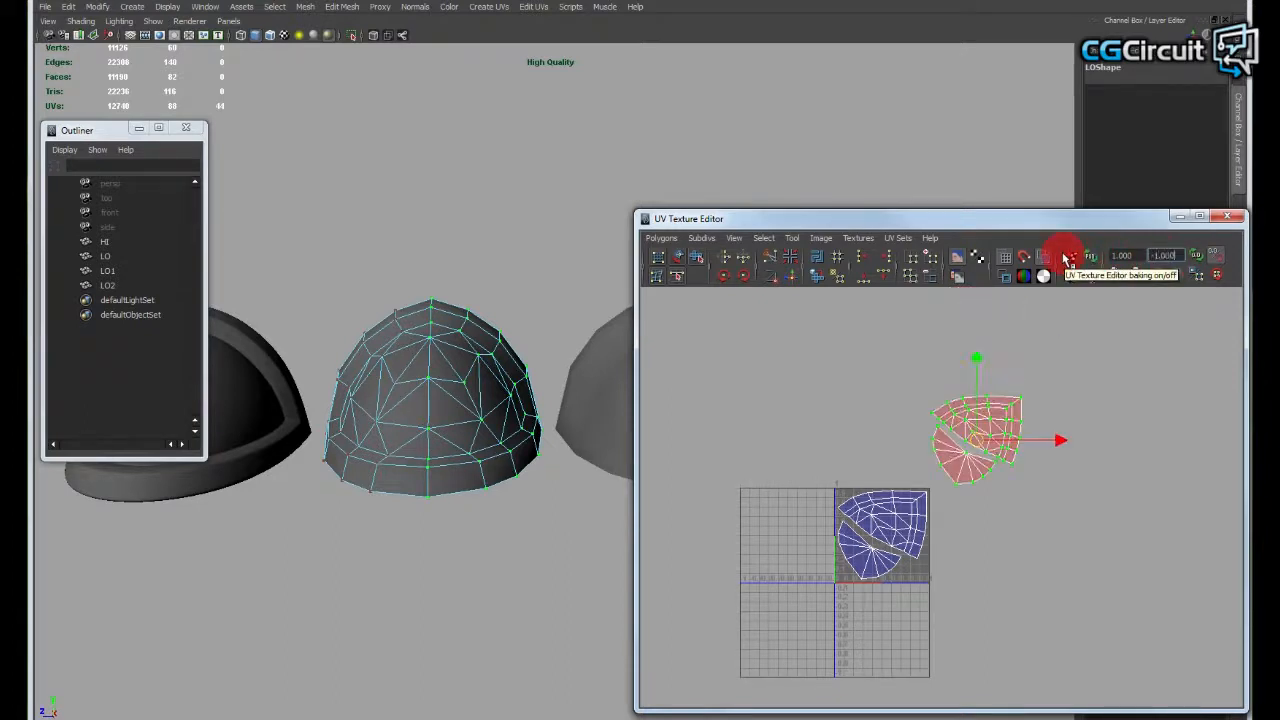
{"action": "left_click", "coordinate": [1182, 258]}
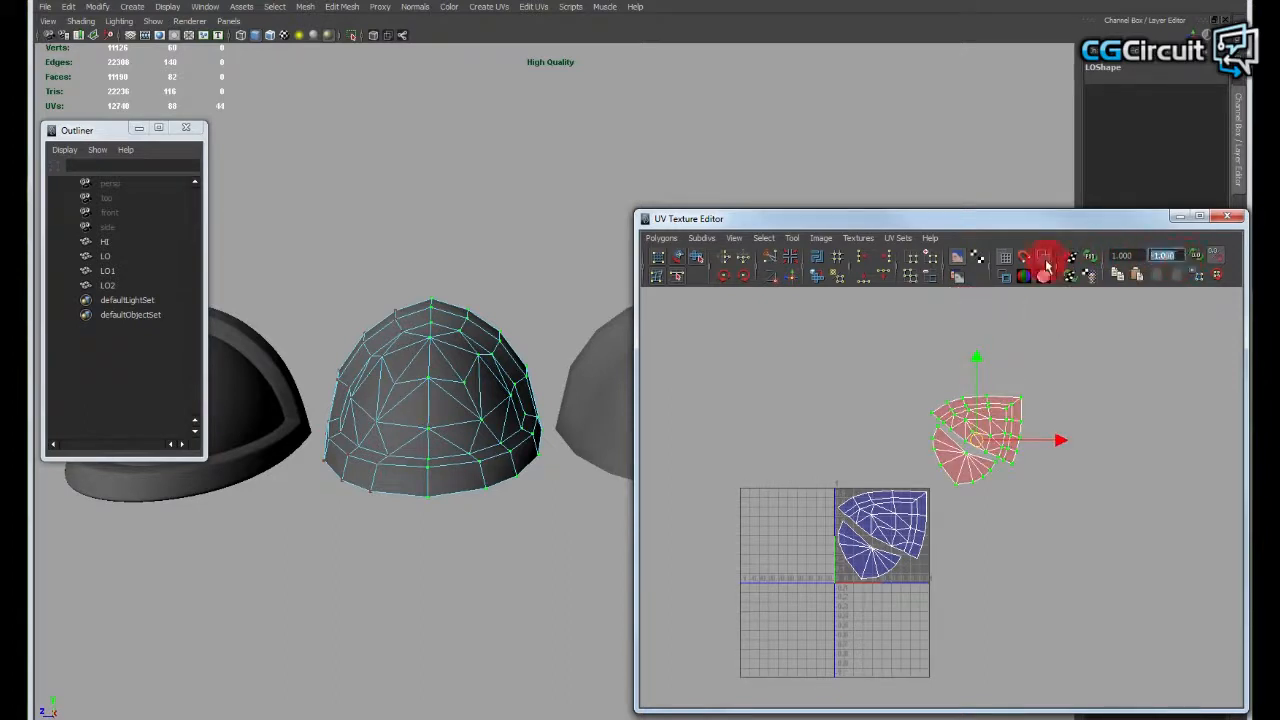
{"action": "type", "text": "-1"}
{"action": "key", "text": "Return"}
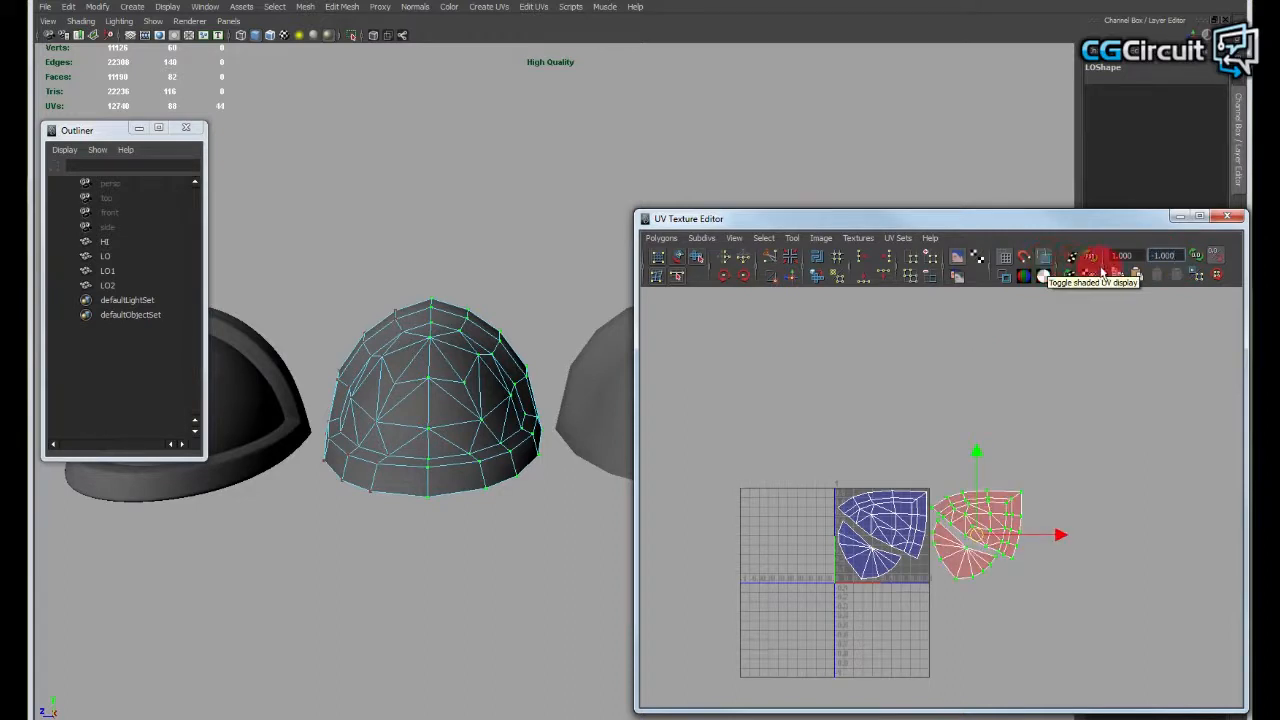
- Return the low-poly dome to object mode and select the whole LO mesh to show its complete UV layout
{"action": "middle_click_drag", "start_coordinate": [997, 492], "coordinate": [988, 422], "text": "alt"}
{"action": "right_click_drag", "start_coordinate": [988, 422], "coordinate": [1094, 448], "text": "alt"}
{"action": "right_click_drag", "start_coordinate": [963, 451], "coordinate": [1032, 470], "text": "alt"}
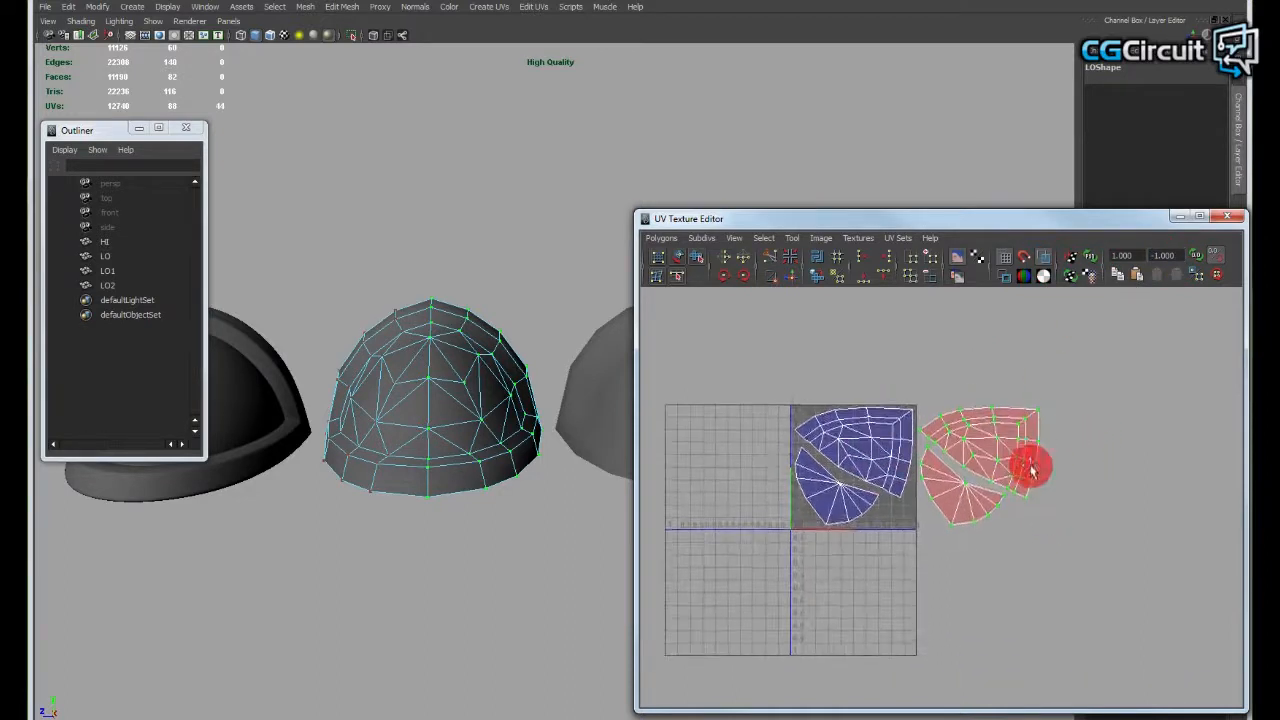
{"action": "right_click_drag", "start_coordinate": [438, 388], "coordinate": [484, 362]}
{"action": "left_click", "coordinate": [491, 243]}
{"action": "right_click_drag", "start_coordinate": [566, 329], "coordinate": [559, 368], "text": "alt"}
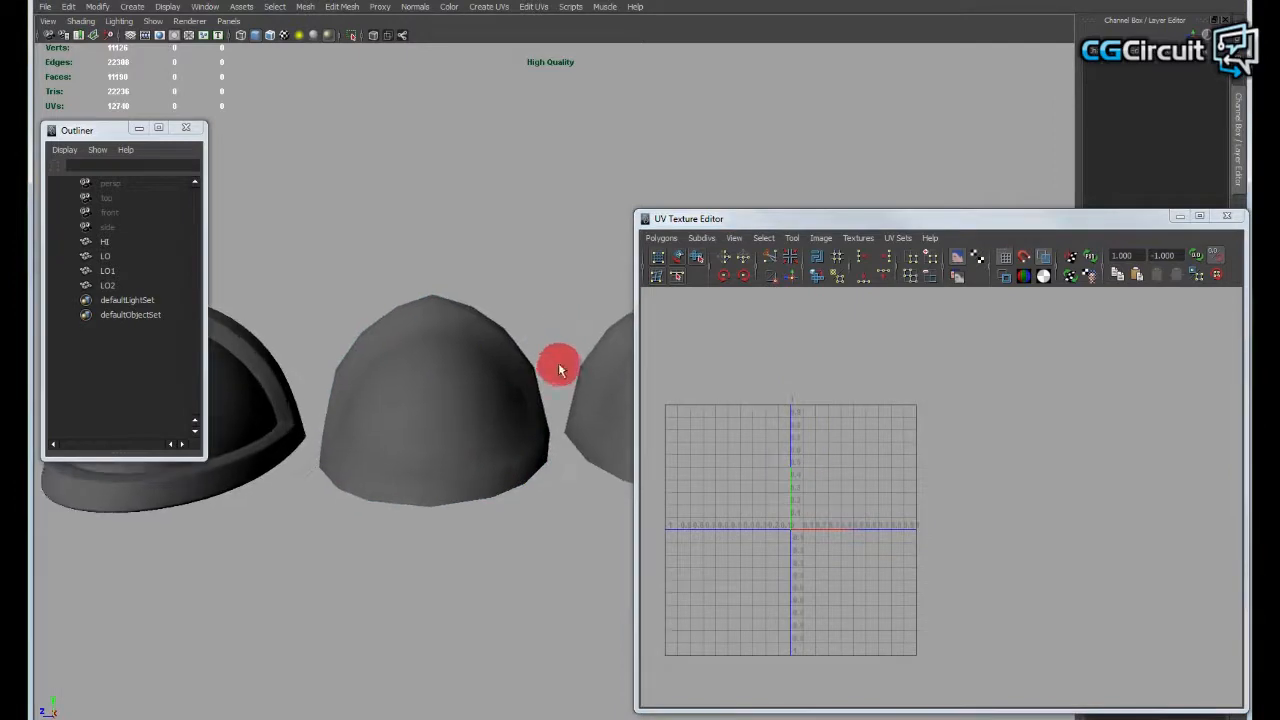
{"action": "left_click", "coordinate": [472, 433]}
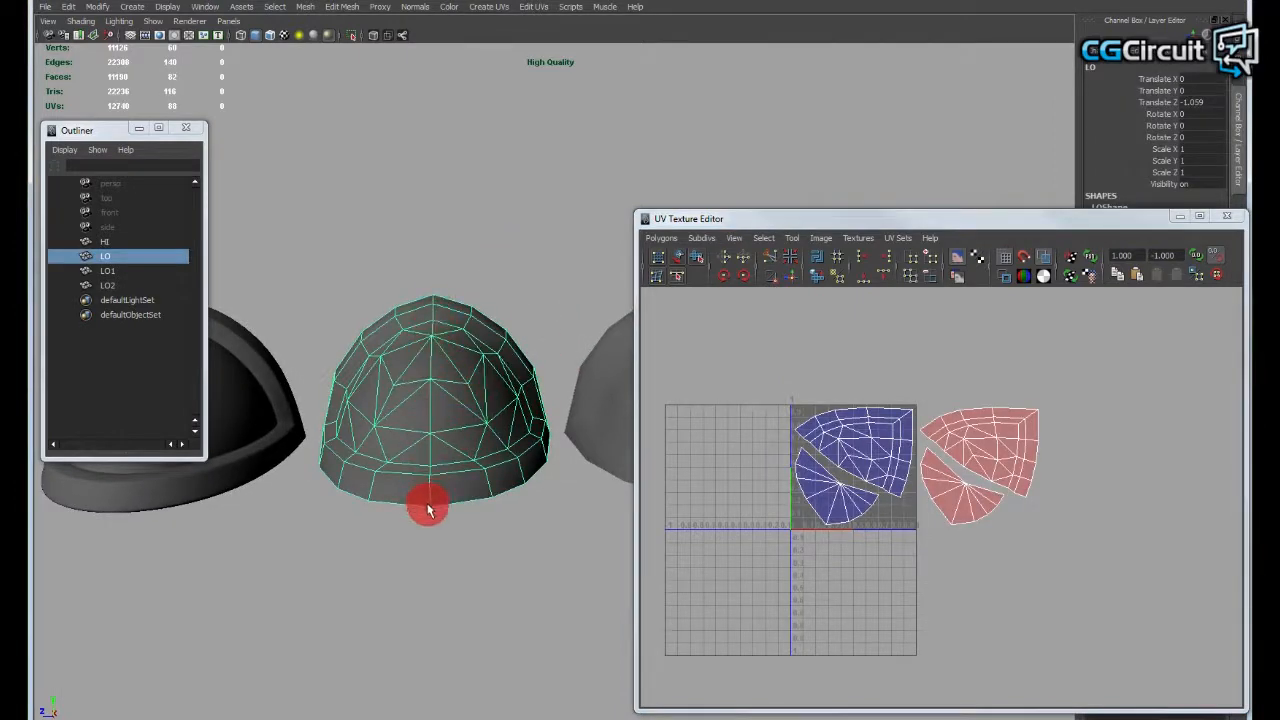
{"action": "left_click_drag", "start_coordinate": [443, 349], "coordinate": [833, 450], "text": "alt"}
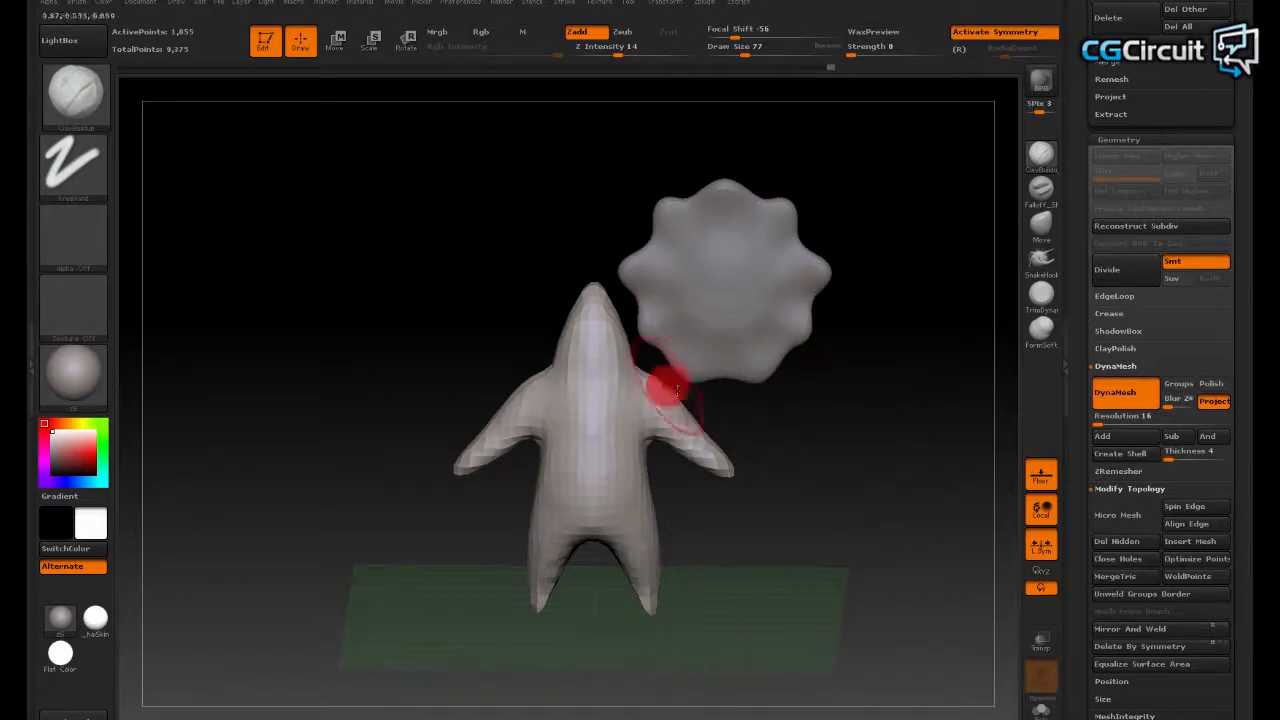
- Switch to ZBrush, make the star-shaped sphere the active subtool, and turn off local symmetry while keeping Local transformations on
{"action": "left_click_drag", "start_coordinate": [869, 422], "coordinate": [620, 275]}
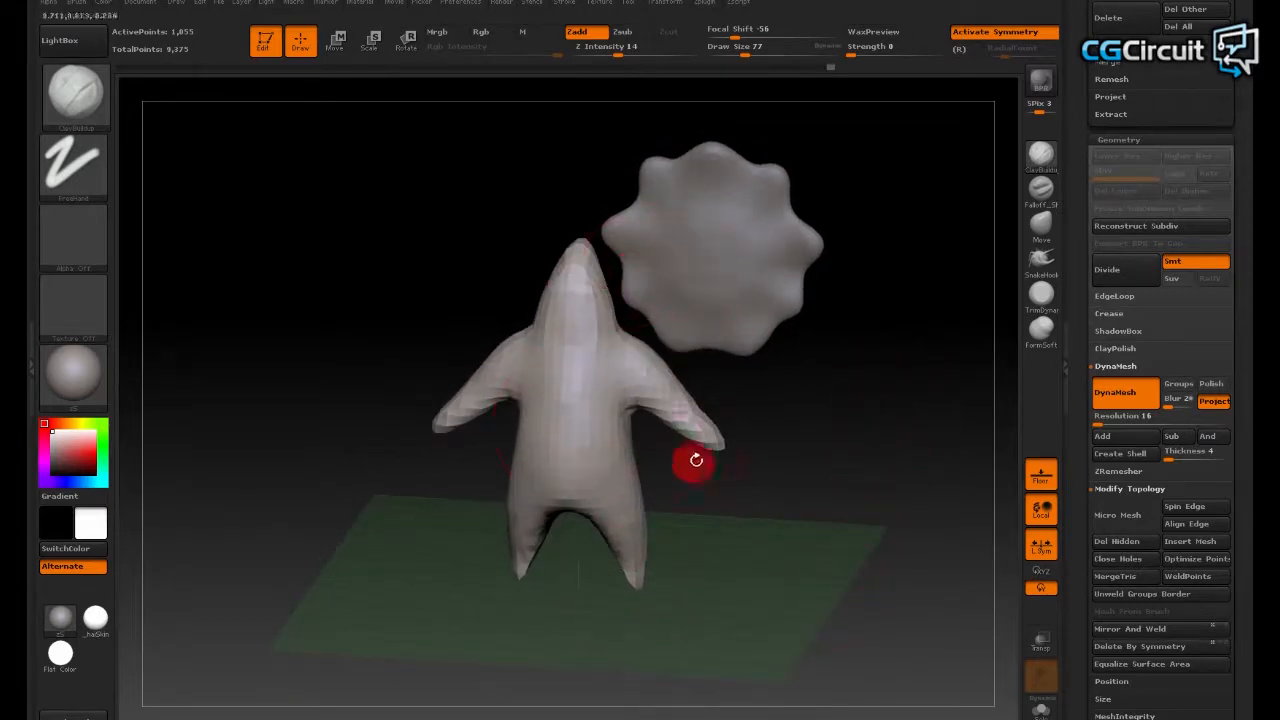
{"action": "left_click_drag", "start_coordinate": [806, 443], "coordinate": [790, 322]}
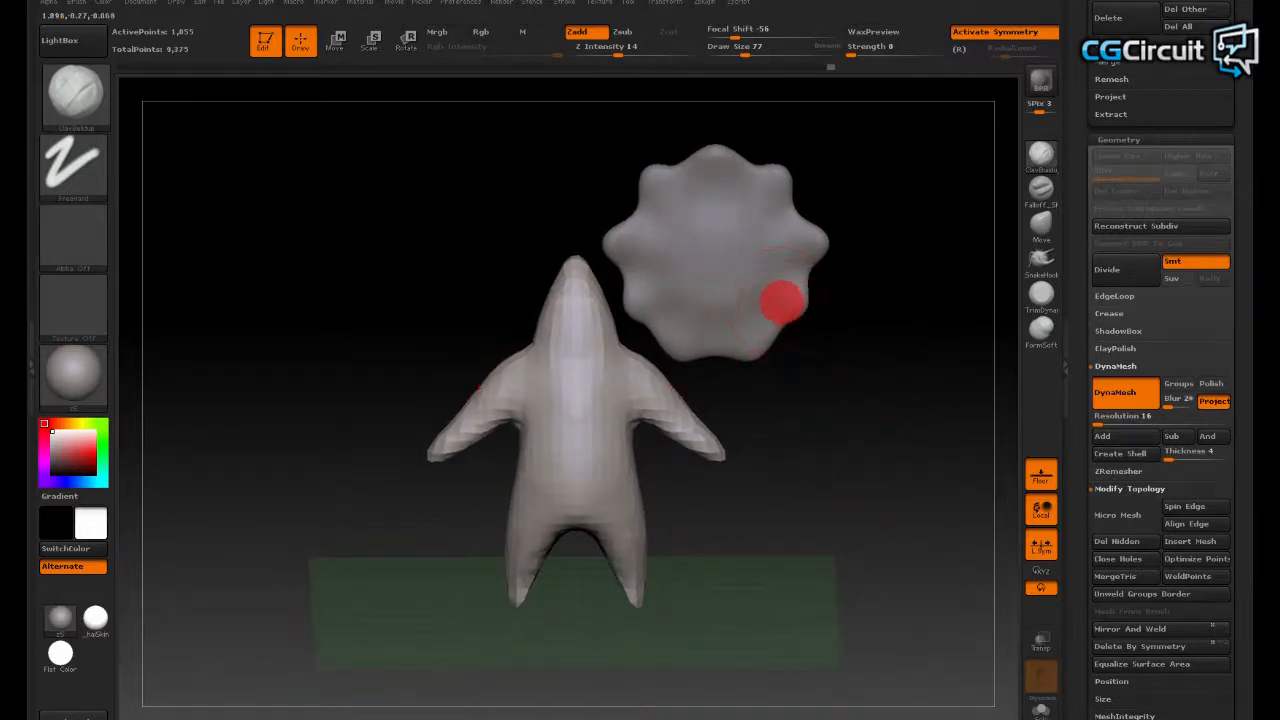
{"action": "left_click", "coordinate": [782, 302], "text": "alt"}
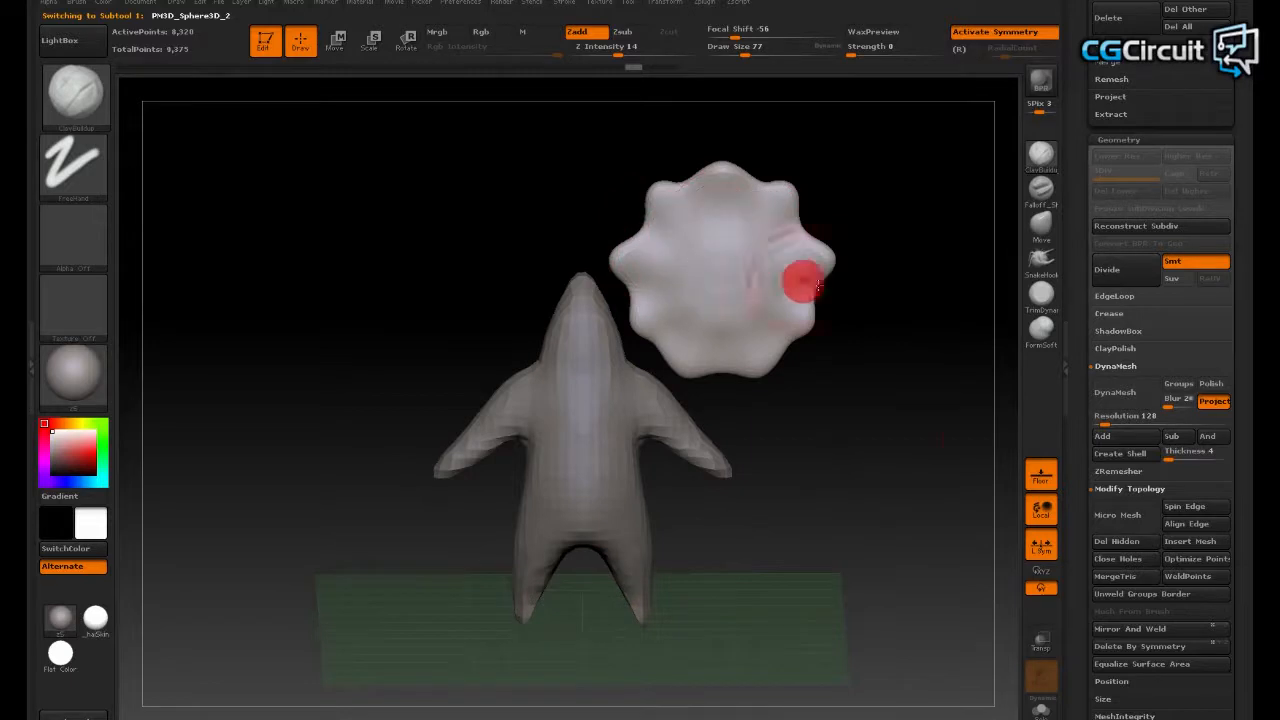
{"action": "left_click", "coordinate": [1041, 510]}
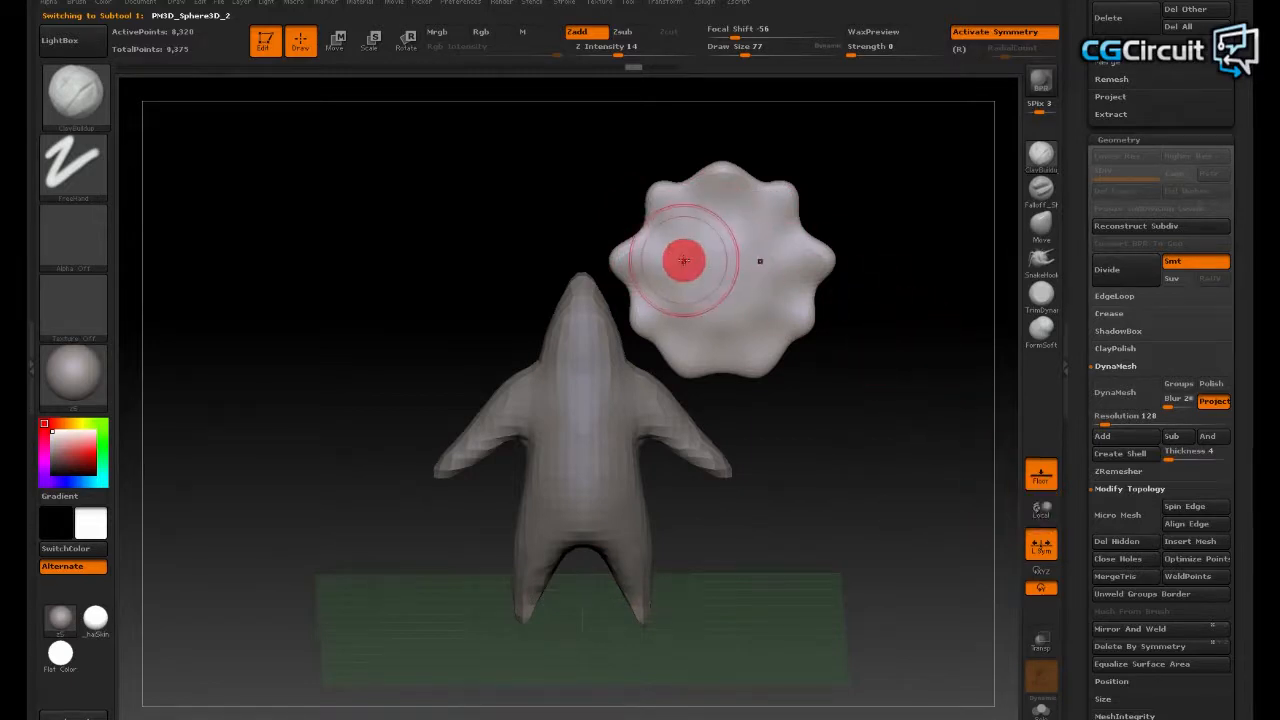
{"action": "left_click", "coordinate": [1038, 517]}
{"action": "left_click", "coordinate": [1045, 537]}
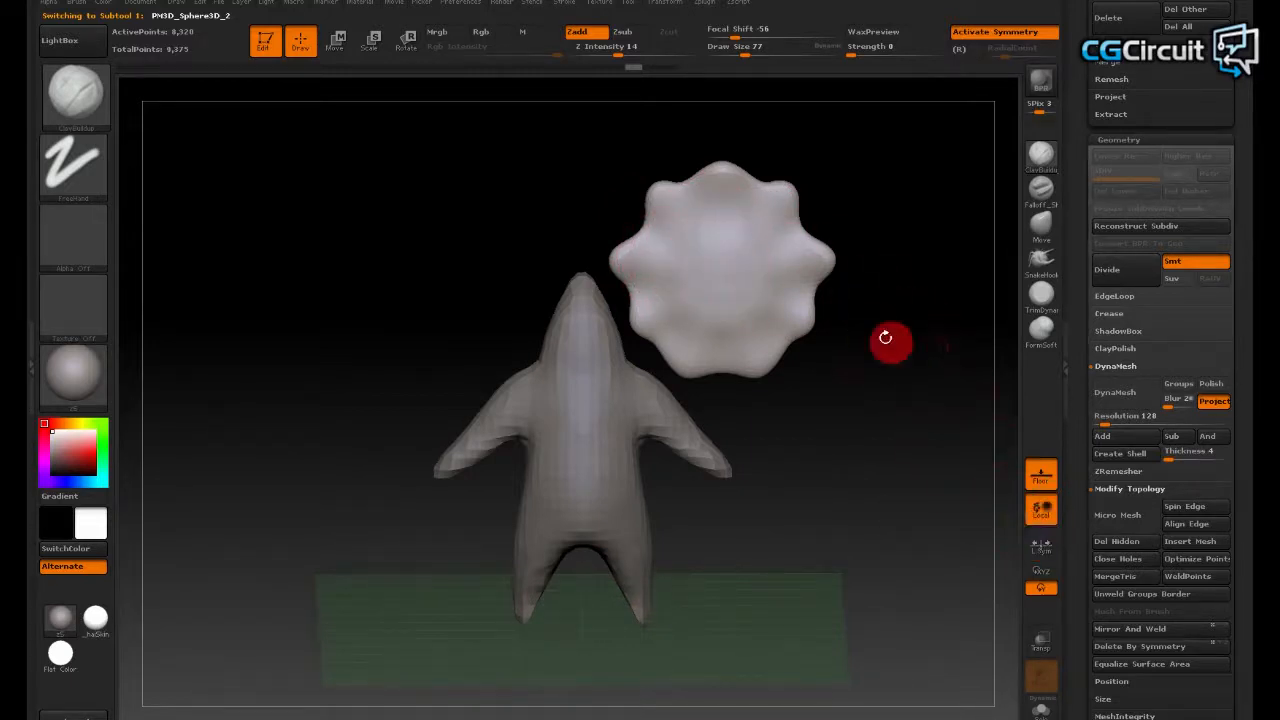
- Compare the mirrored brush position on the star-shaped subtool with local symmetry on and off, leaving it off
{"action": "left_click", "coordinate": [727, 284]}
{"action": "left_click_drag", "start_coordinate": [872, 353], "coordinate": [843, 317]}
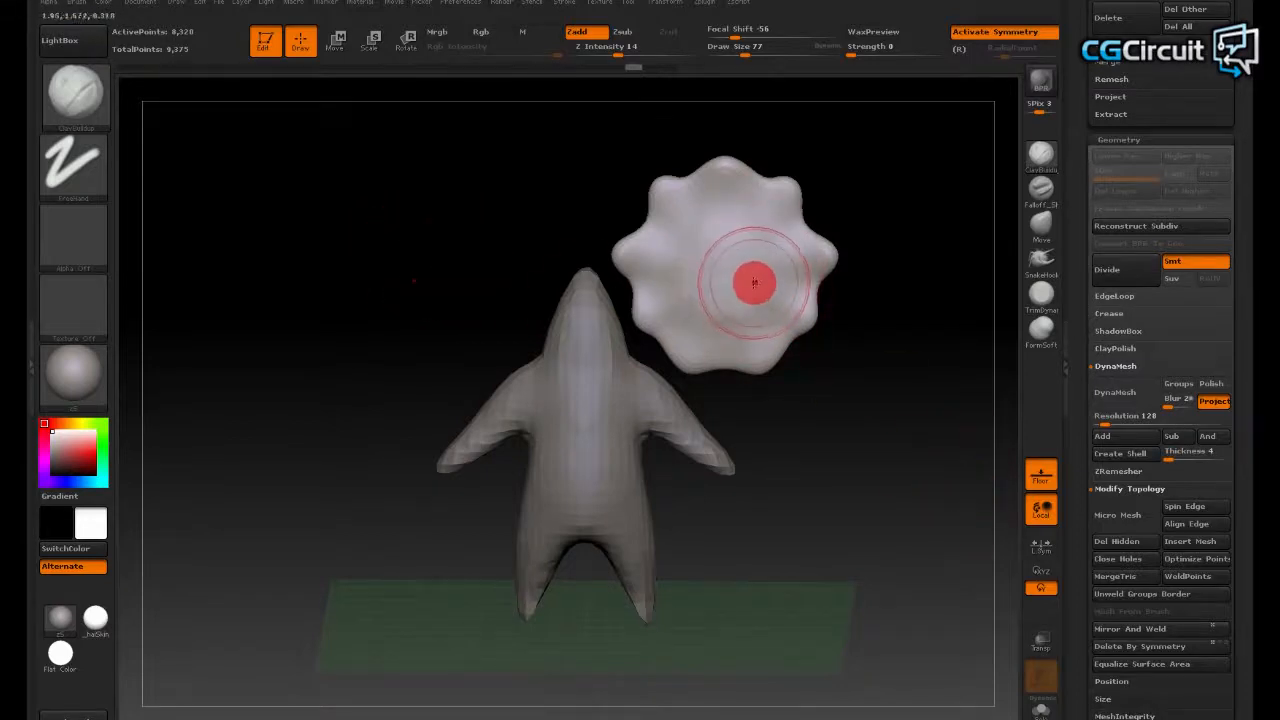
{"action": "left_click", "coordinate": [1043, 558]}
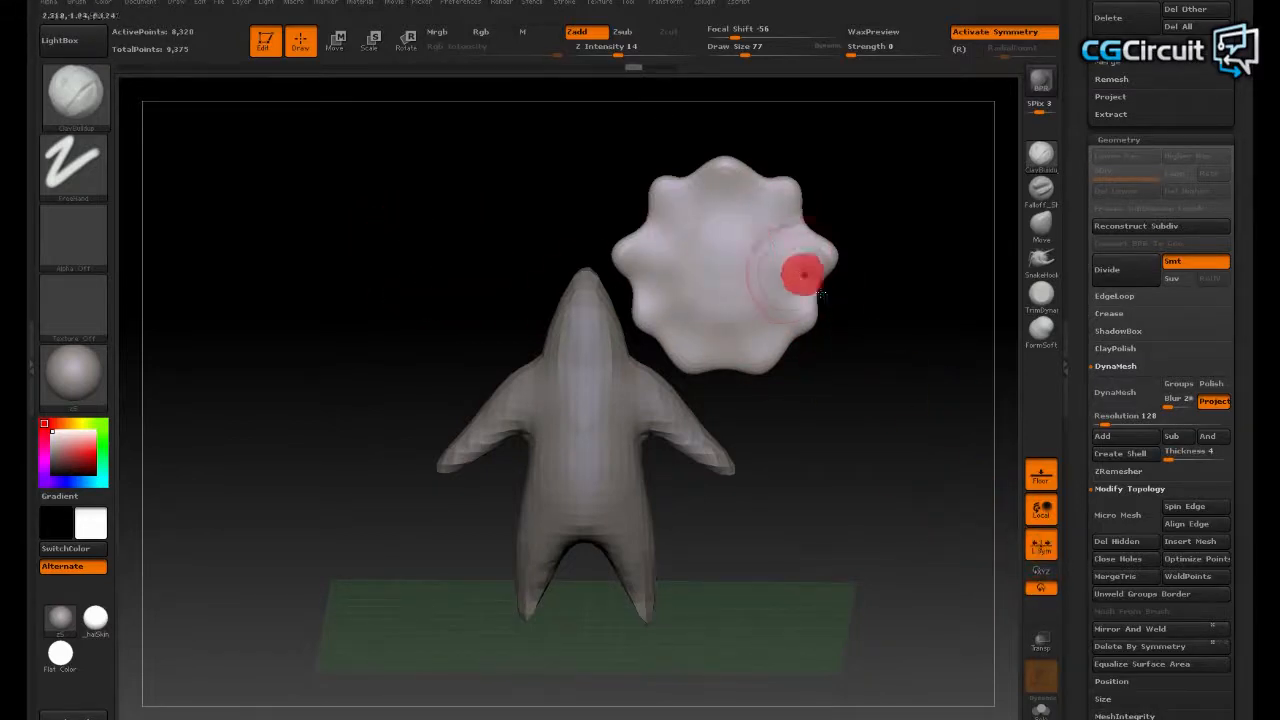
{"action": "left_click", "coordinate": [1040, 570]}
{"action": "left_click", "coordinate": [1041, 550]}
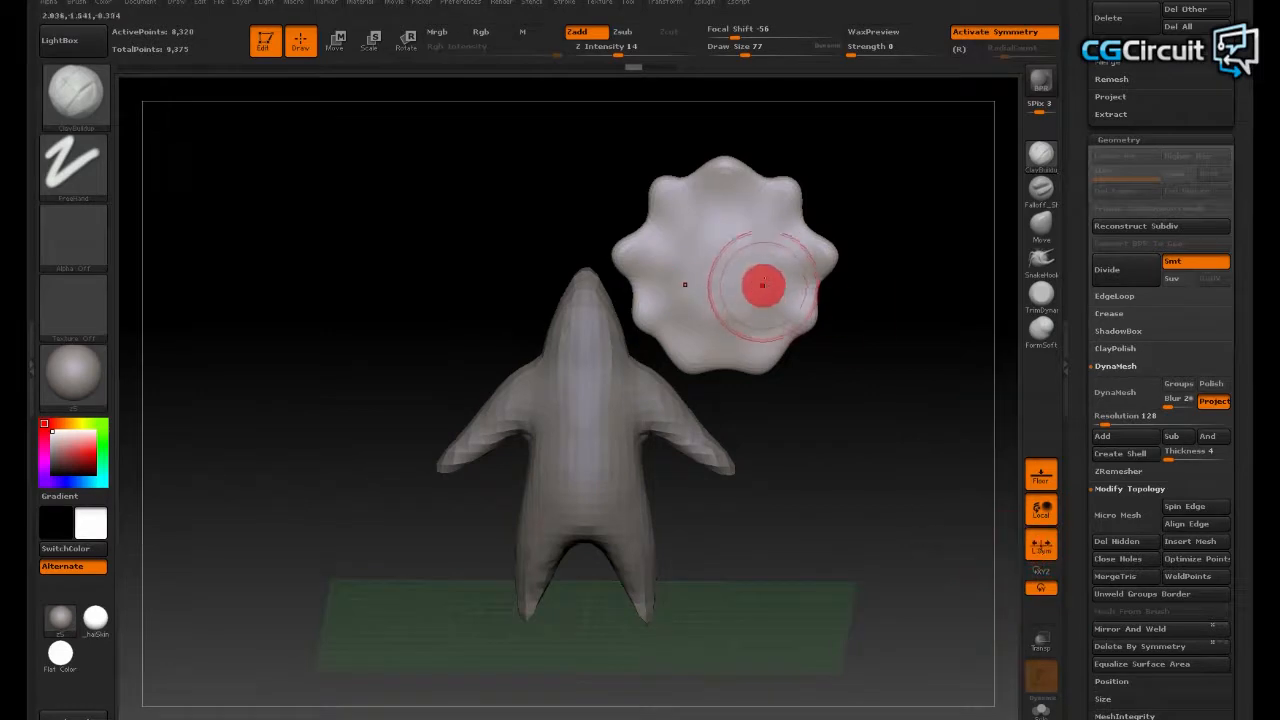
{"action": "left_click", "coordinate": [1041, 547]}
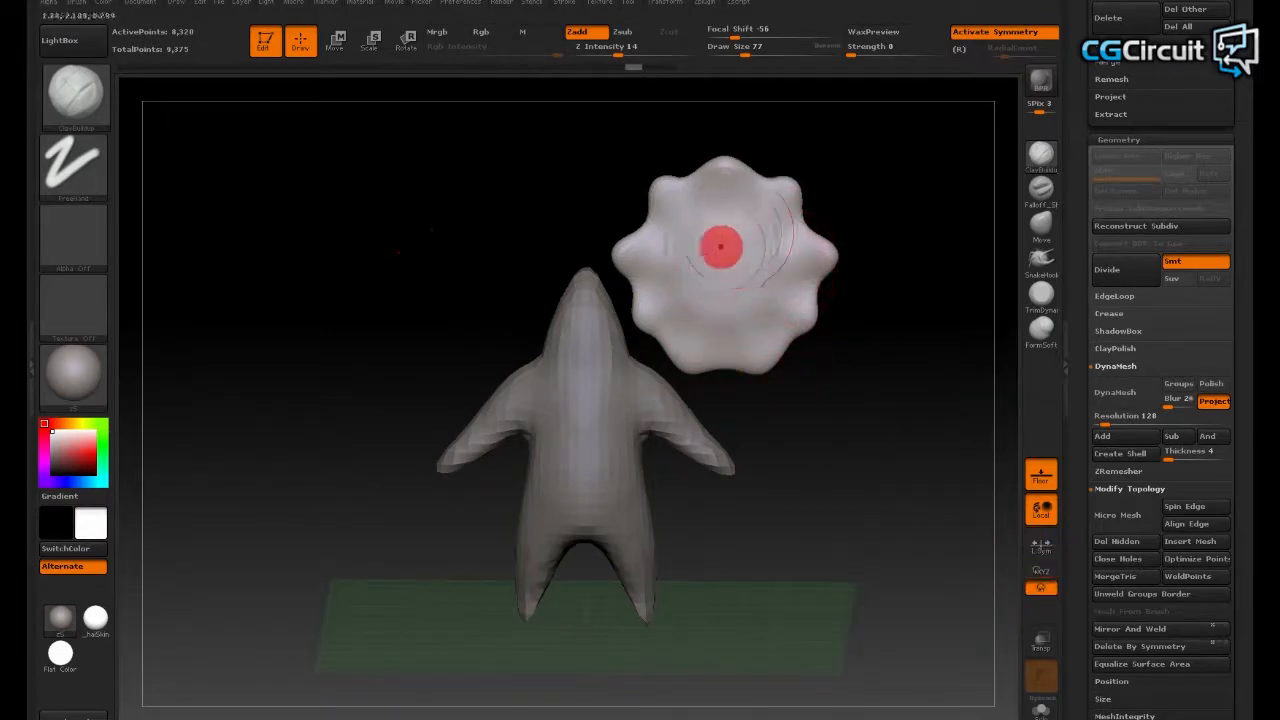
- Try setting a pivot point for the star-shaped subtool, and undo it
{"action": "left_click_drag", "start_coordinate": [867, 411], "coordinate": [880, 478], "text": "alt"}
{"action": "left_click_drag", "start_coordinate": [895, 432], "coordinate": [886, 394]}
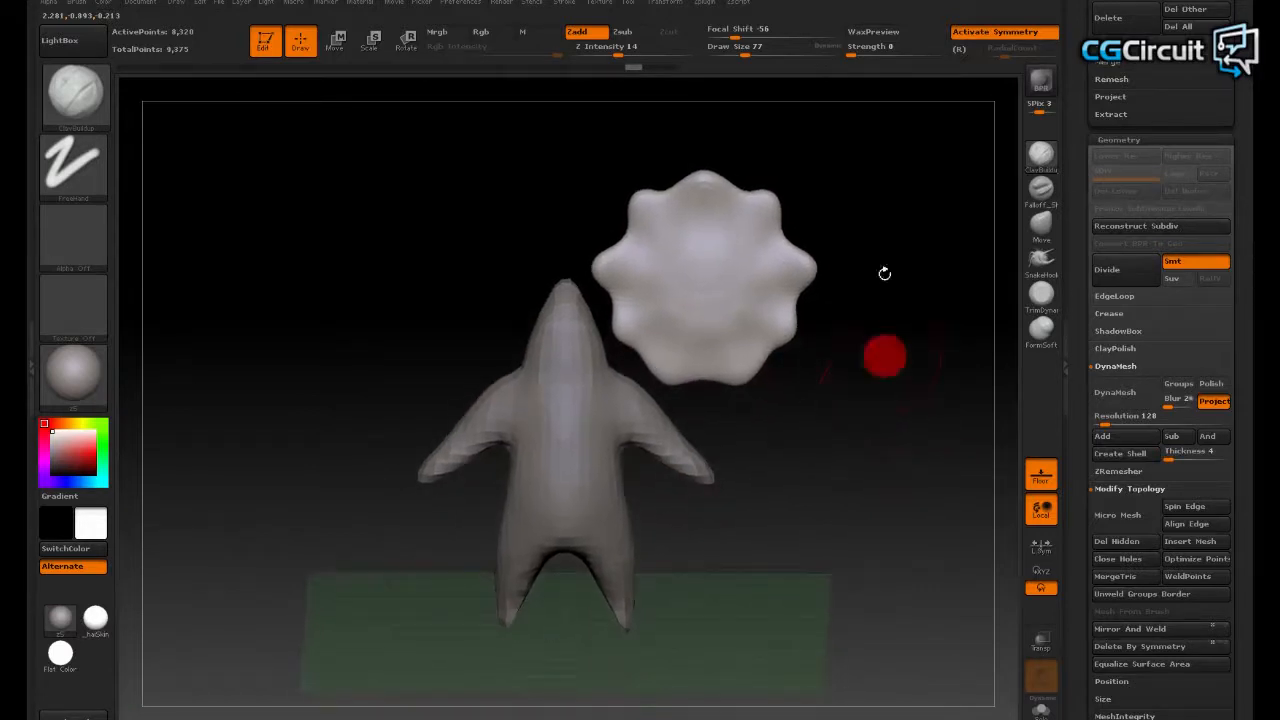
{"action": "left_click", "coordinate": [676, 5]}
{"action": "left_click", "coordinate": [724, 219]}
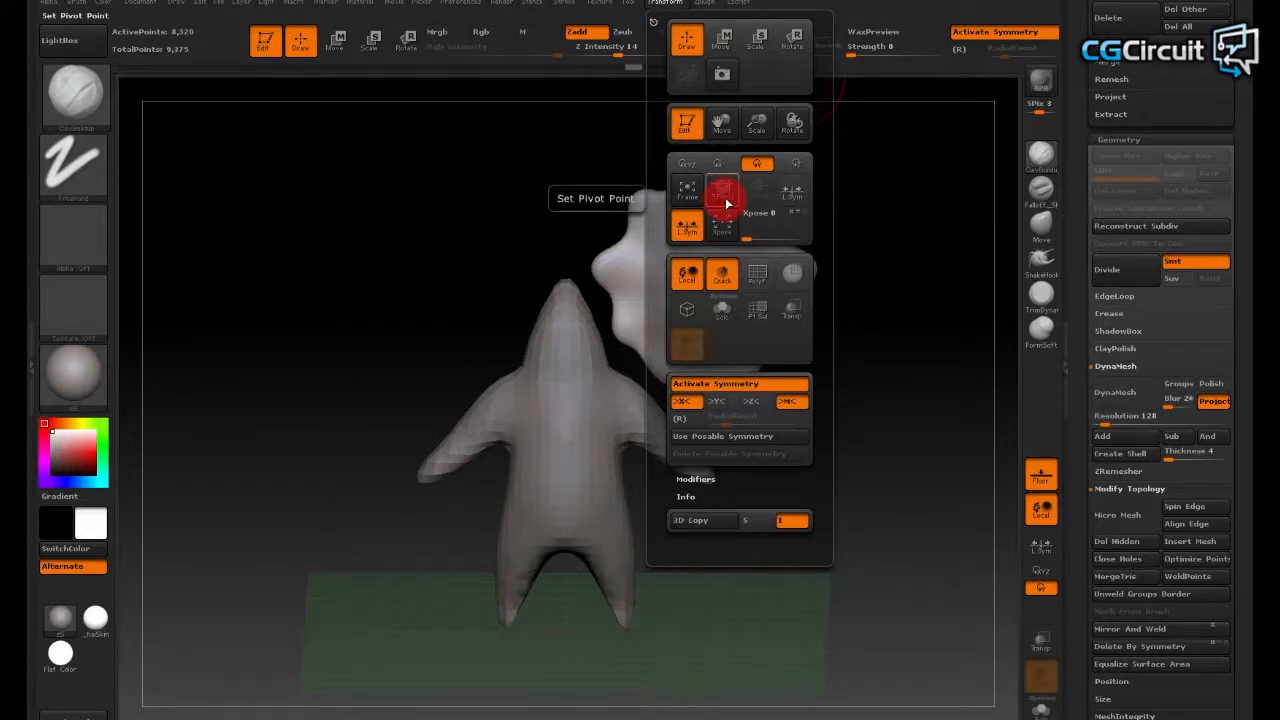
{"action": "left_click", "coordinate": [728, 197]}
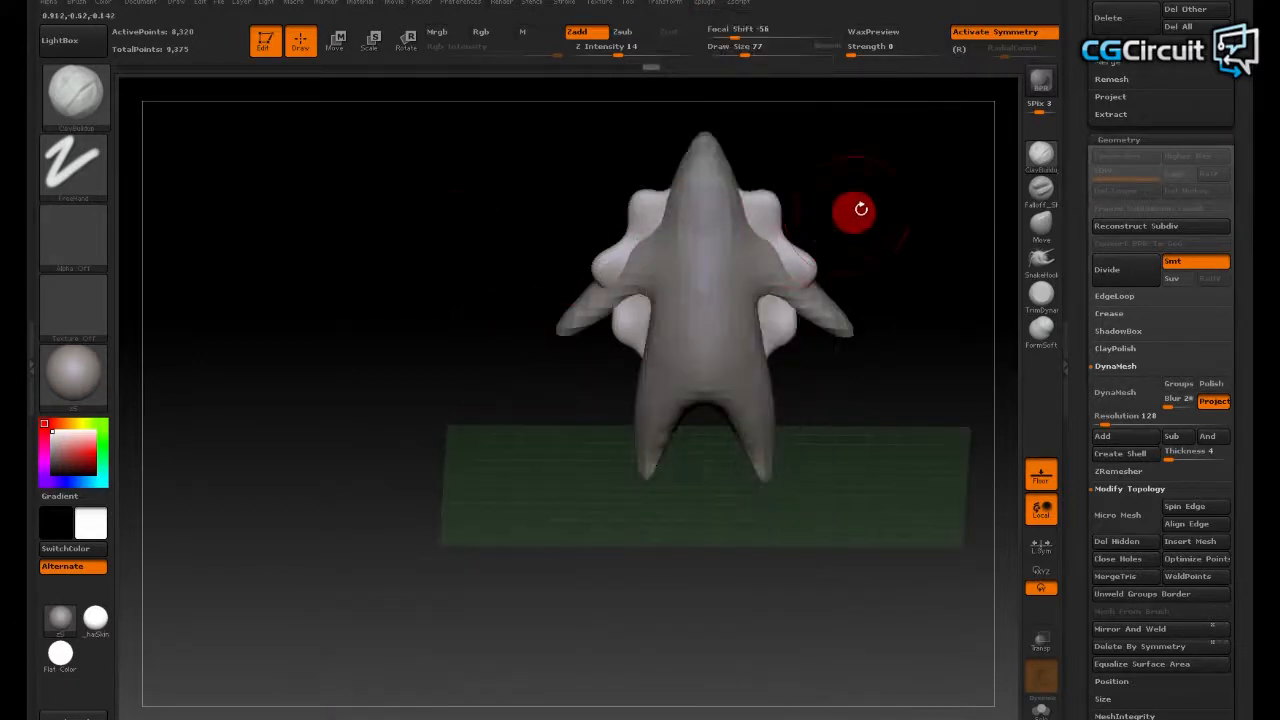
{"action": "left_click_drag", "start_coordinate": [858, 210], "coordinate": [828, 323], "text": "alt"}
{"action": "key", "text": "ctrl+z"}
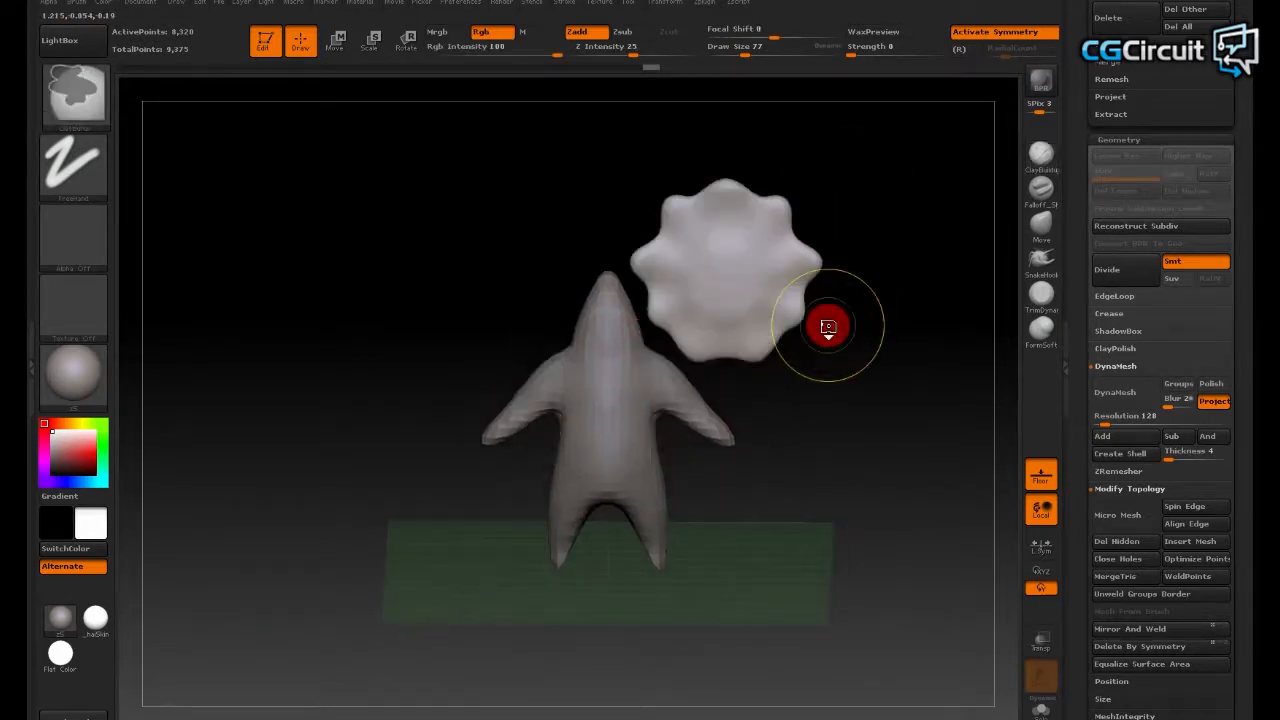
- Make the humanoid figure the active subtool and examine its shape from several angles
{"action": "left_click_drag", "start_coordinate": [937, 340], "coordinate": [902, 380], "text": "alt"}
{"action": "left_click", "coordinate": [623, 421], "text": "alt"}
{"action": "left_click_drag", "start_coordinate": [841, 441], "coordinate": [851, 369]}
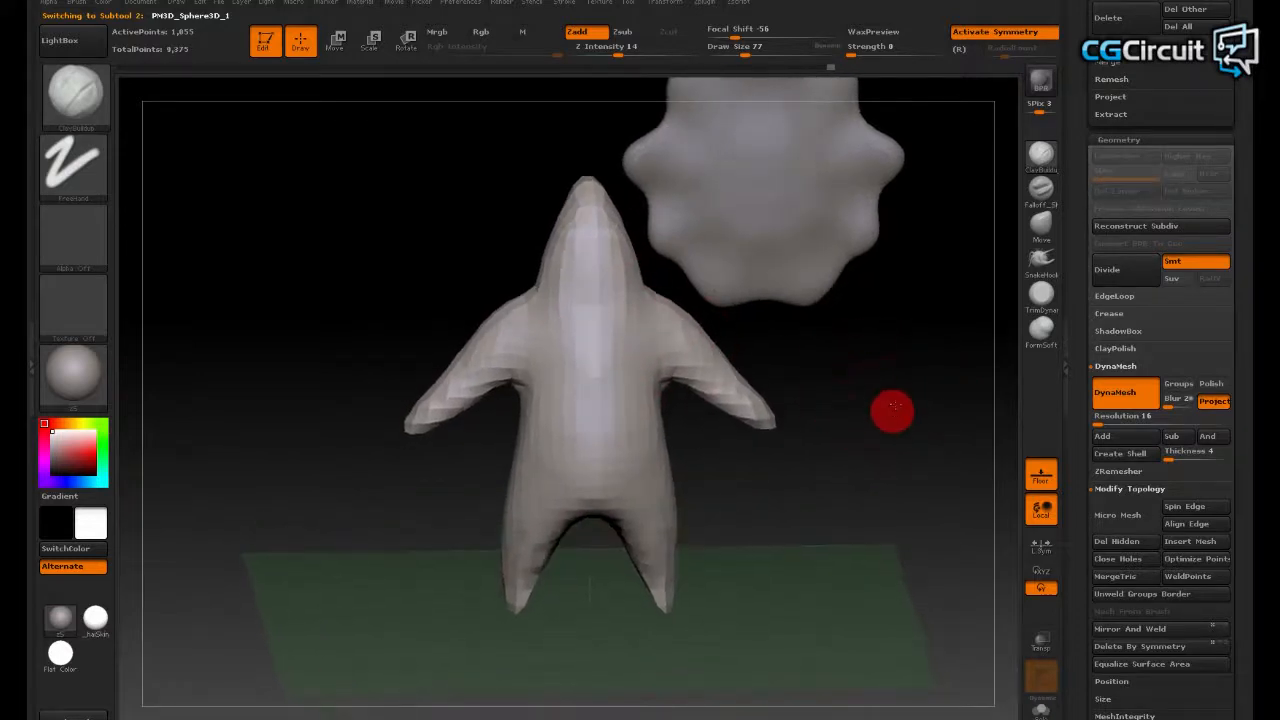
{"action": "left_click_drag", "start_coordinate": [891, 411], "coordinate": [901, 387], "text": "alt"}
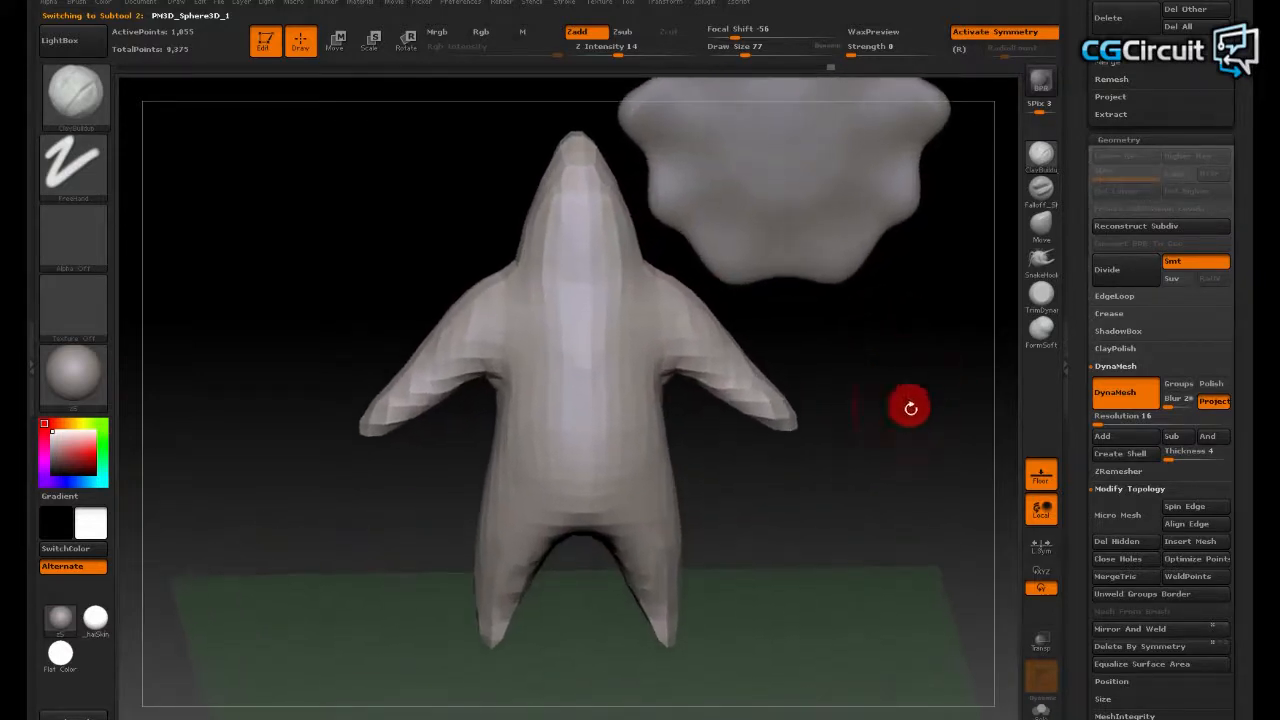
{"action": "left_click_drag", "start_coordinate": [912, 432], "coordinate": [900, 392], "text": "alt"}
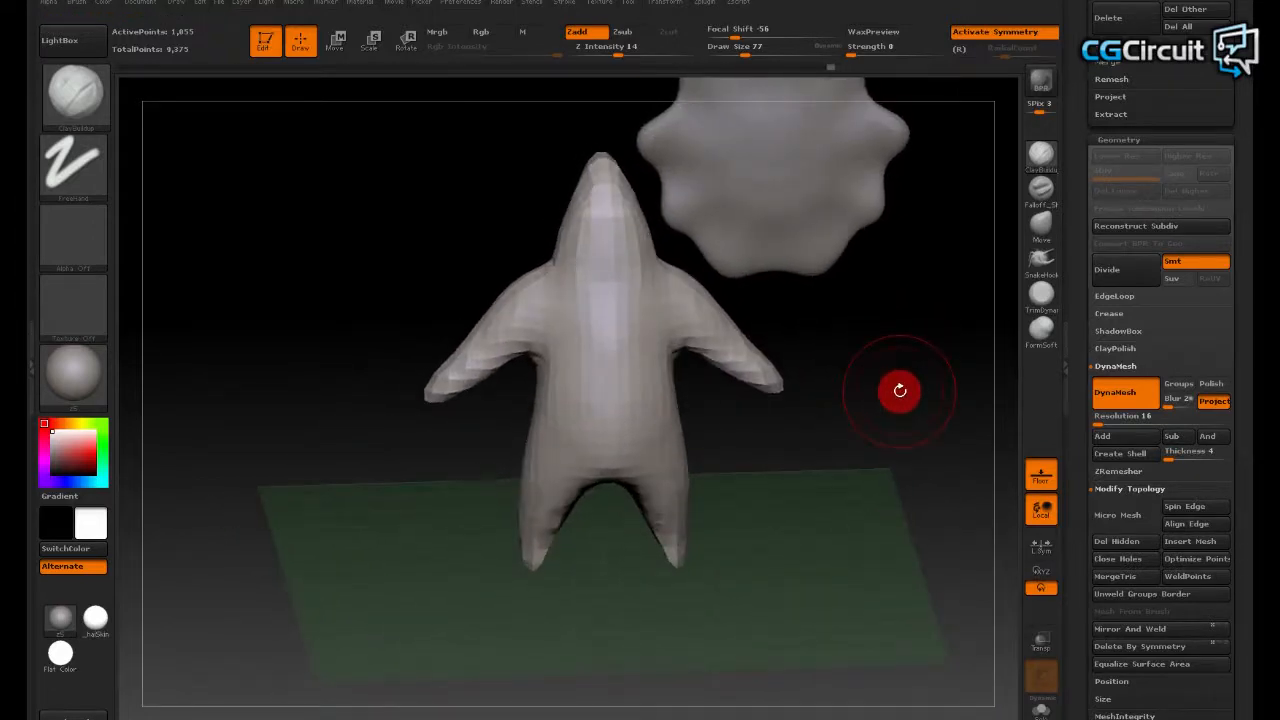
{"action": "left_click_drag", "start_coordinate": [898, 390], "coordinate": [680, 405]}
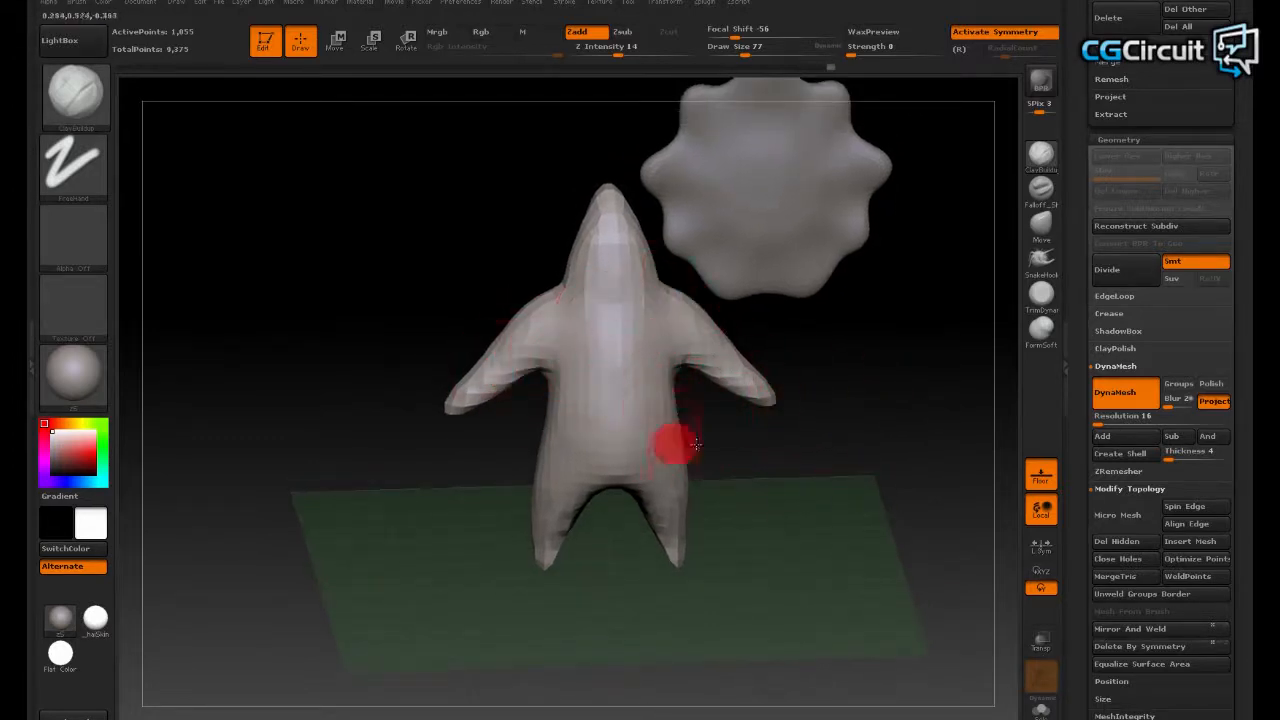
{"action": "mouse_move", "coordinate": [866, 429]}
{"action": "left_mouse_down"}
{"action": "mouse_move", "coordinate": [880, 451]}
{"action": "mouse_move", "coordinate": [847, 435]}
{"action": "mouse_move", "coordinate": [886, 429]}
{"action": "mouse_move", "coordinate": [871, 423]}
{"action": "mouse_move", "coordinate": [880, 417]}
{"action": "mouse_move", "coordinate": [889, 435]}
{"action": "mouse_move", "coordinate": [891, 406]}
{"action": "mouse_move", "coordinate": [609, 406]}
{"action": "mouse_move", "coordinate": [854, 470]}
{"action": "mouse_move", "coordinate": [889, 437]}
{"action": "left_mouse_up"}
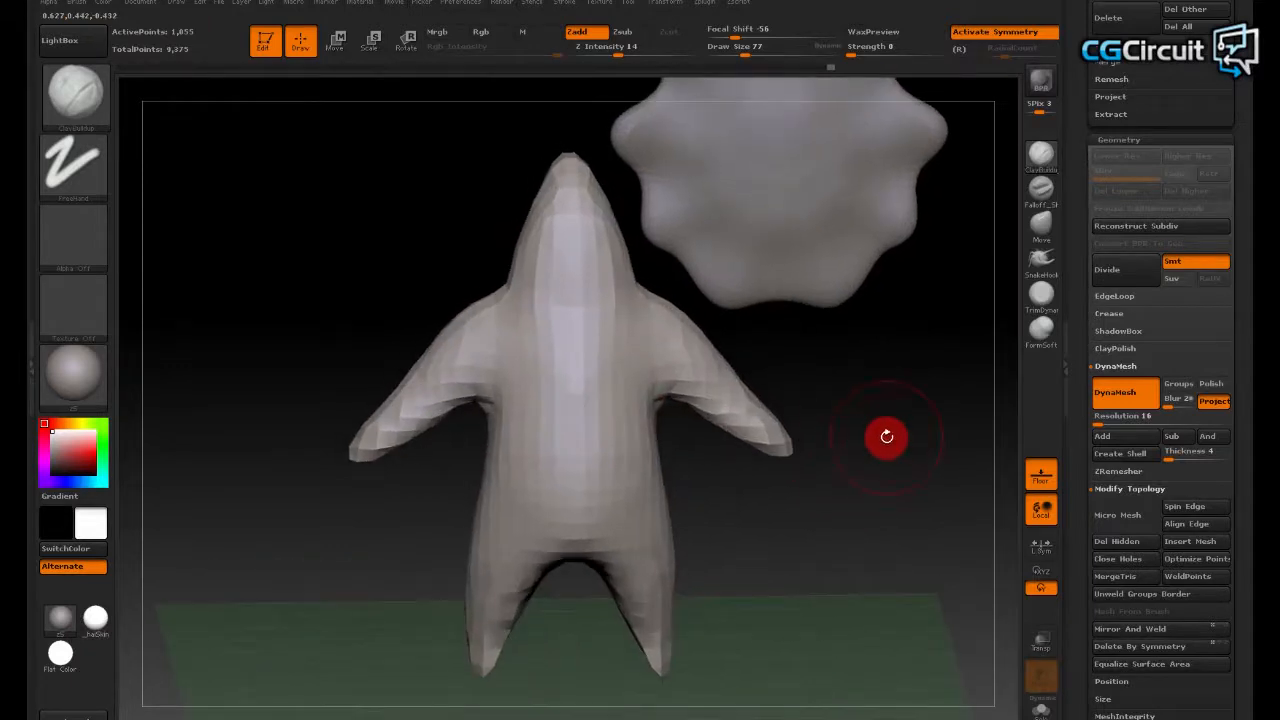
- Show the polygon wireframe on the humanoid figure and examine the topology along its centre line and arms
{"action": "key", "text": "shift+f"}
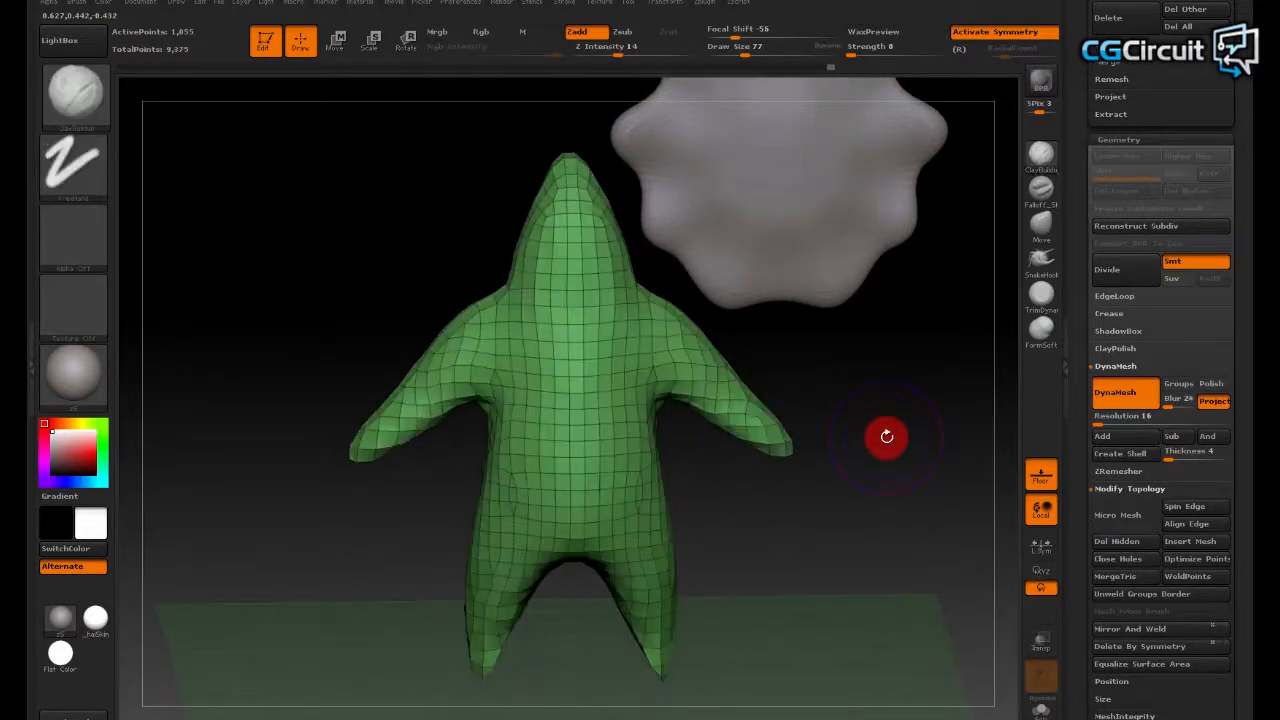
{"action": "left_click_drag", "start_coordinate": [883, 432], "coordinate": [491, 289]}
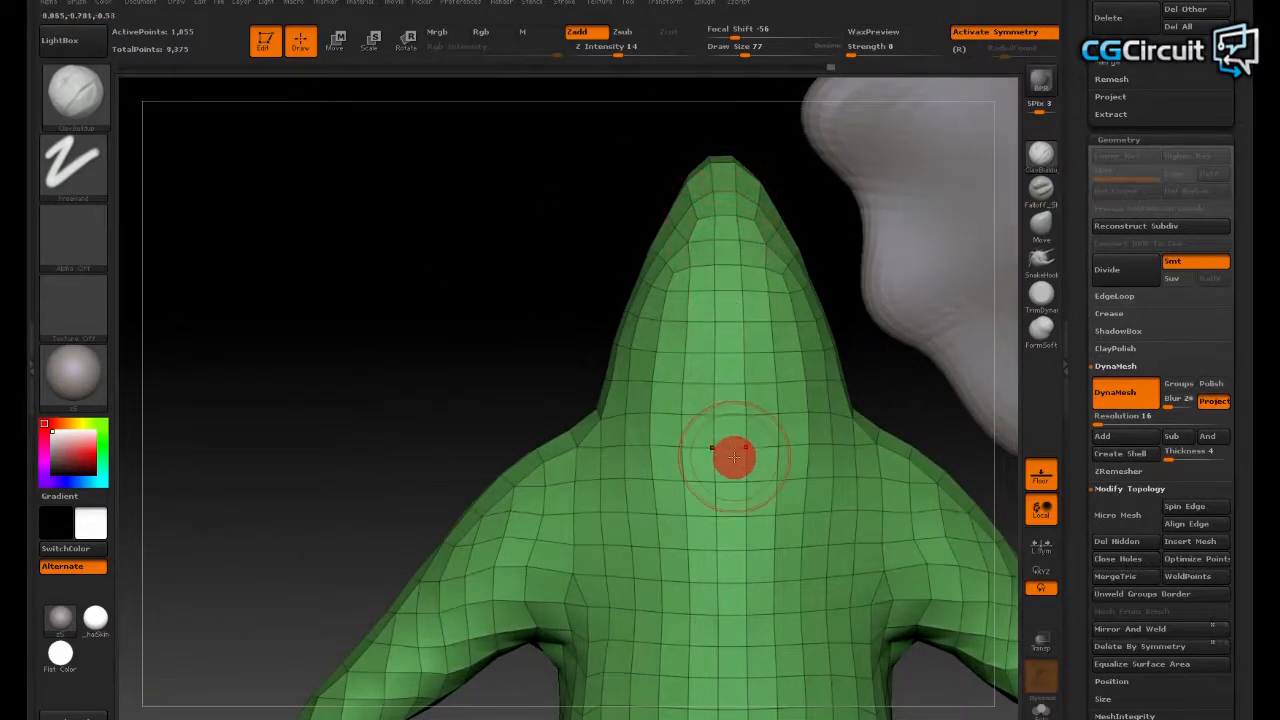
{"action": "left_click_drag", "start_coordinate": [355, 270], "coordinate": [314, 200]}
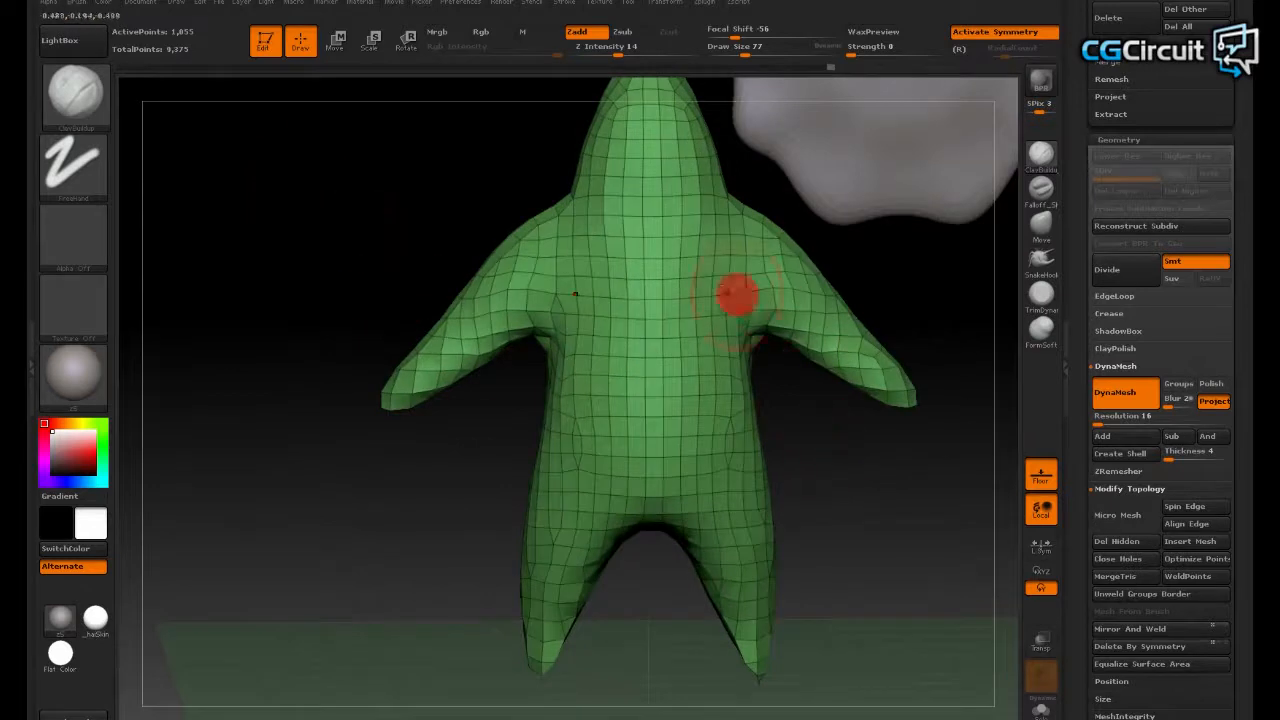
{"action": "left_click_drag", "start_coordinate": [909, 571], "coordinate": [1034, 634]}
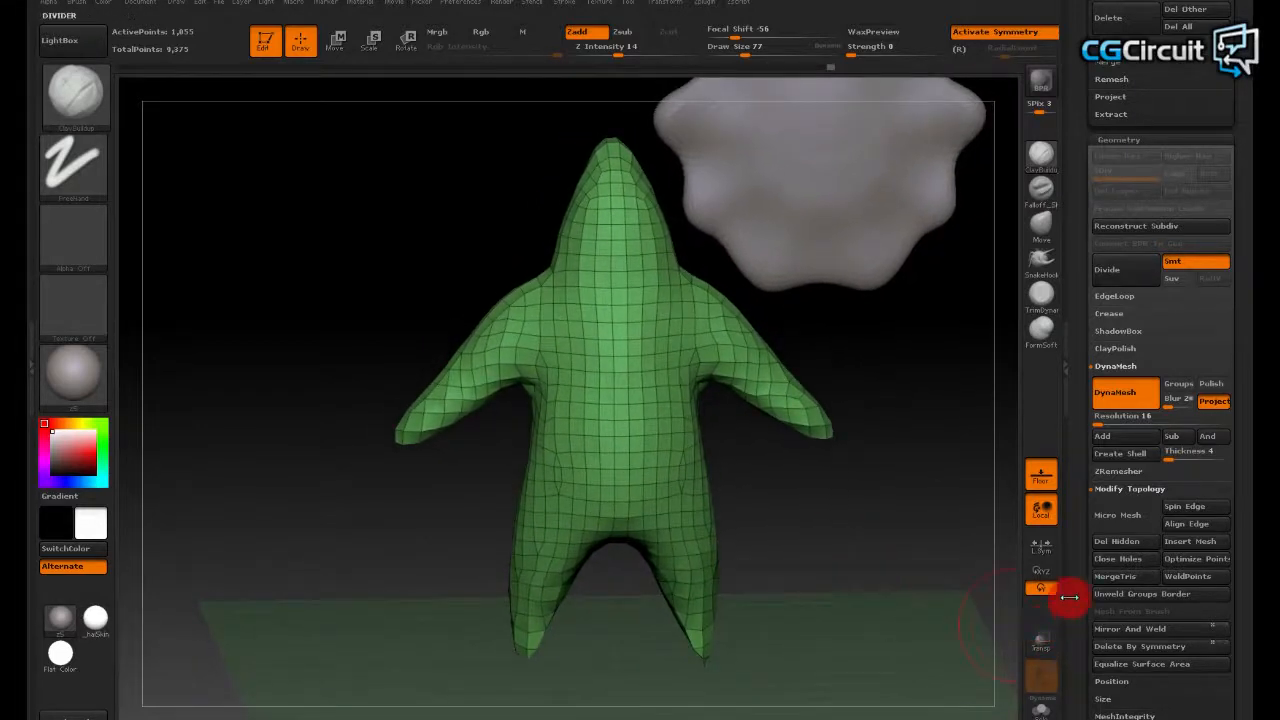
- Collapse the DynaMesh settings within the figure's geometry options
{"action": "left_click_drag", "start_coordinate": [1076, 588], "coordinate": [1066, 578]}
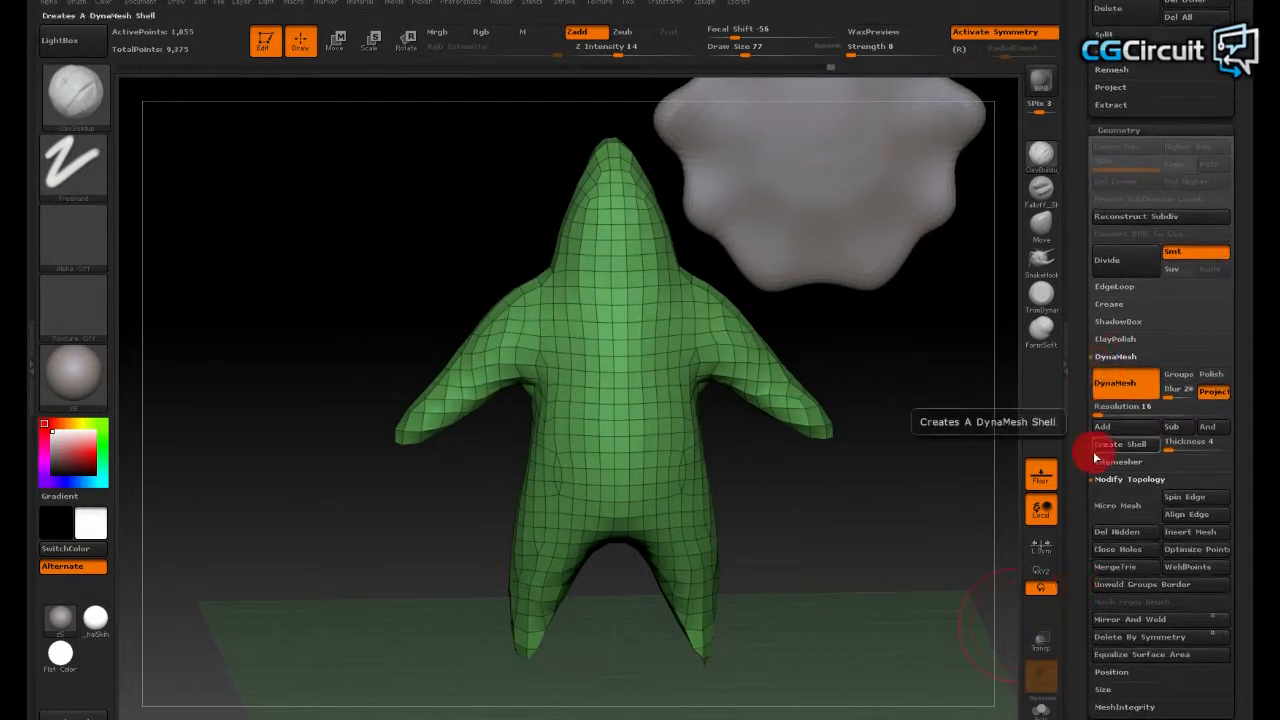
{"action": "left_click", "coordinate": [1113, 266]}
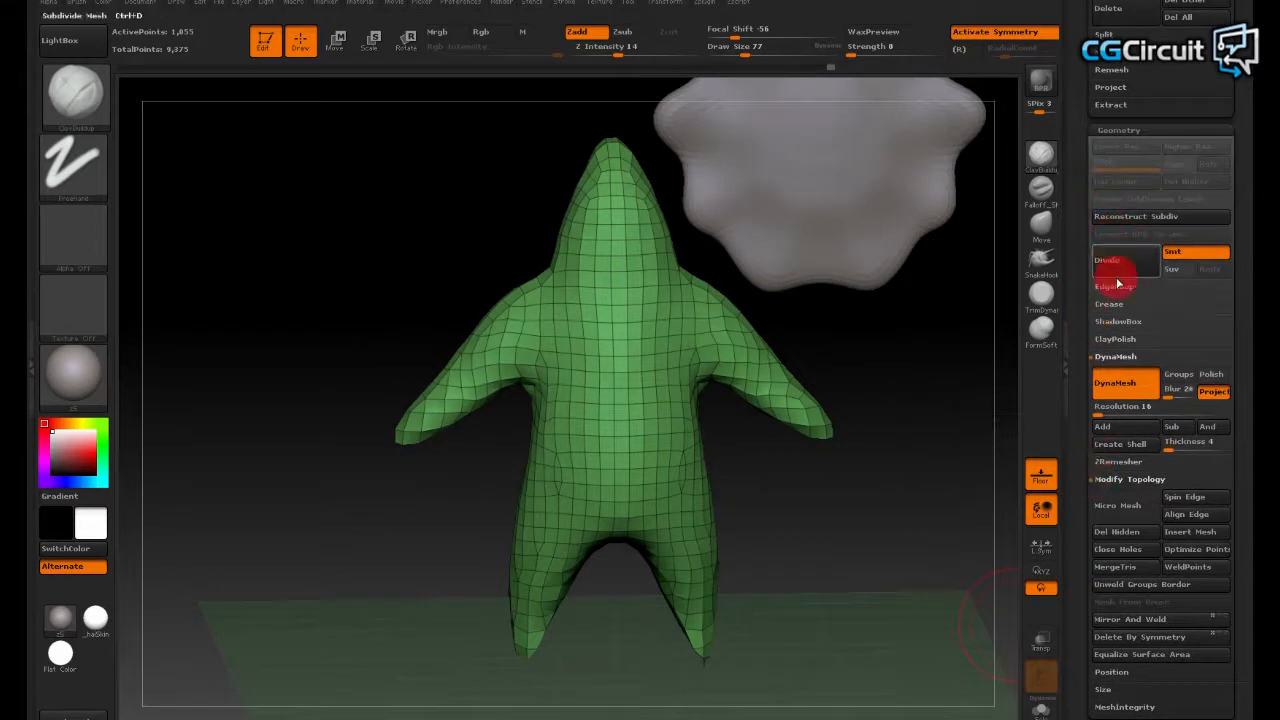
{"action": "left_click", "coordinate": [1112, 358]}
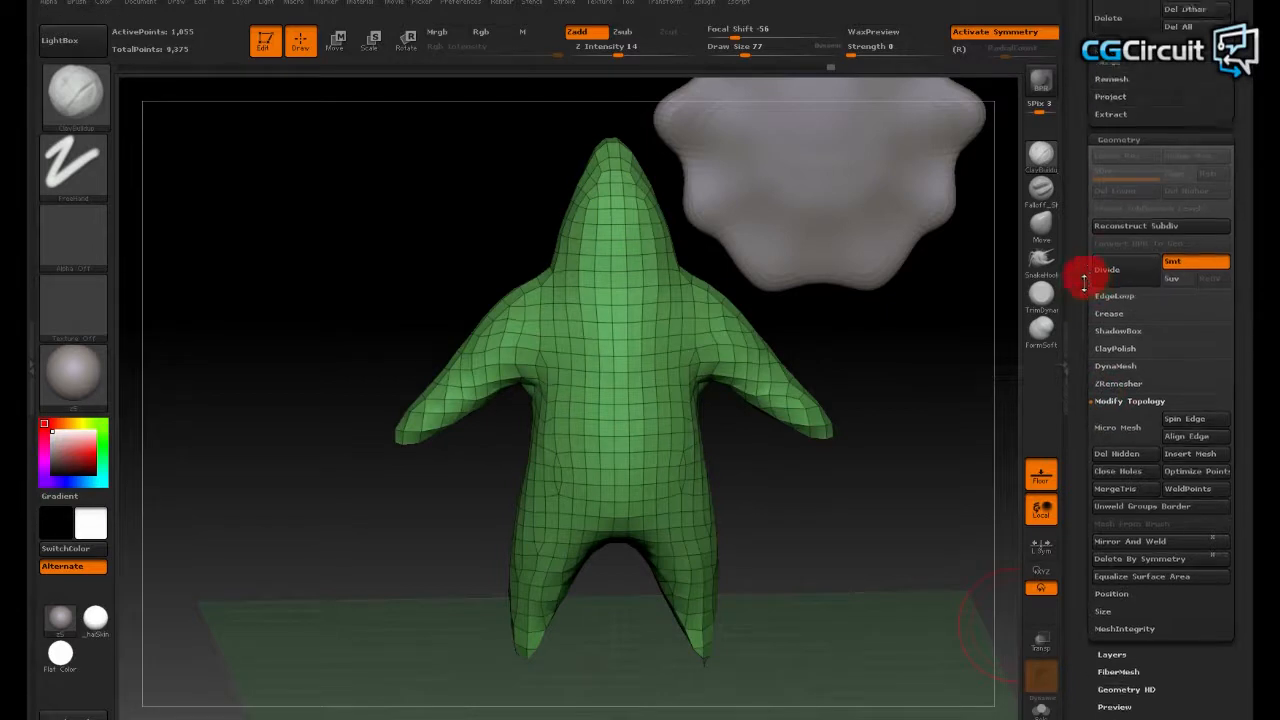
{"action": "left_click", "coordinate": [1127, 172]}
{"action": "left_click", "coordinate": [1127, 172]}
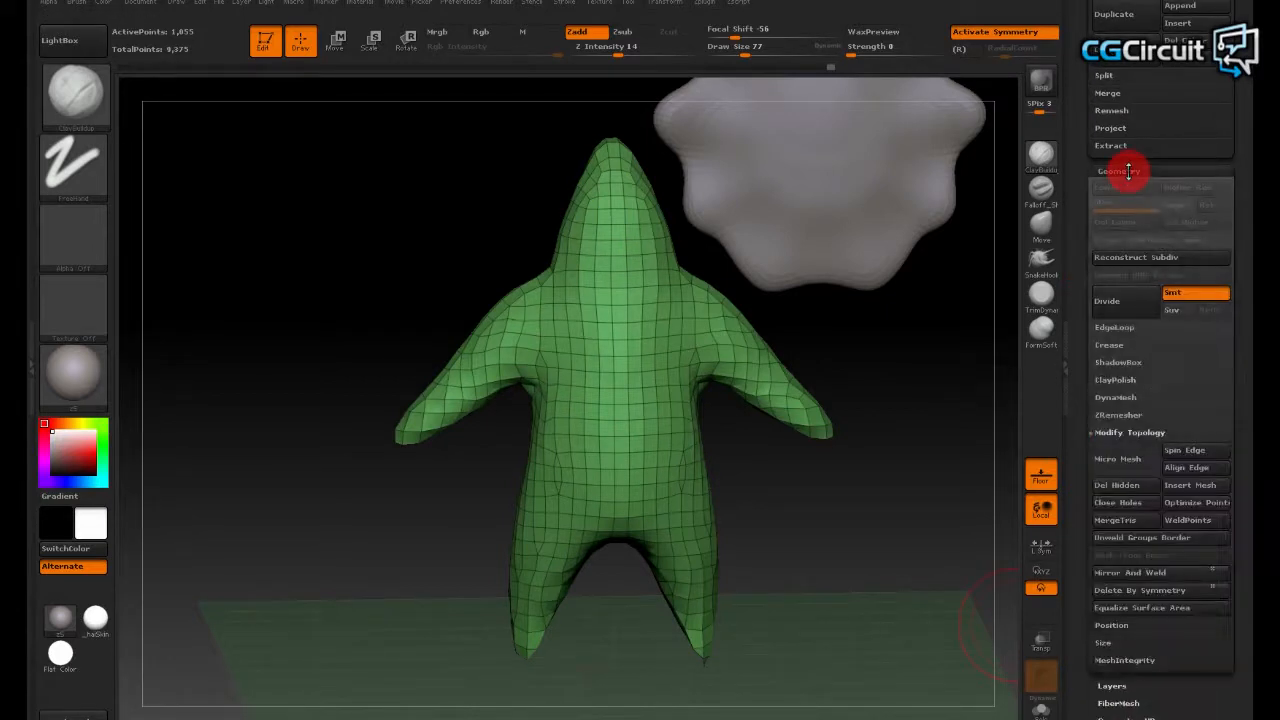
- Apply Mirror And Weld to the humanoid figure to make its topology symmetrical
{"action": "left_click_drag", "start_coordinate": [1086, 357], "coordinate": [1094, 278]}
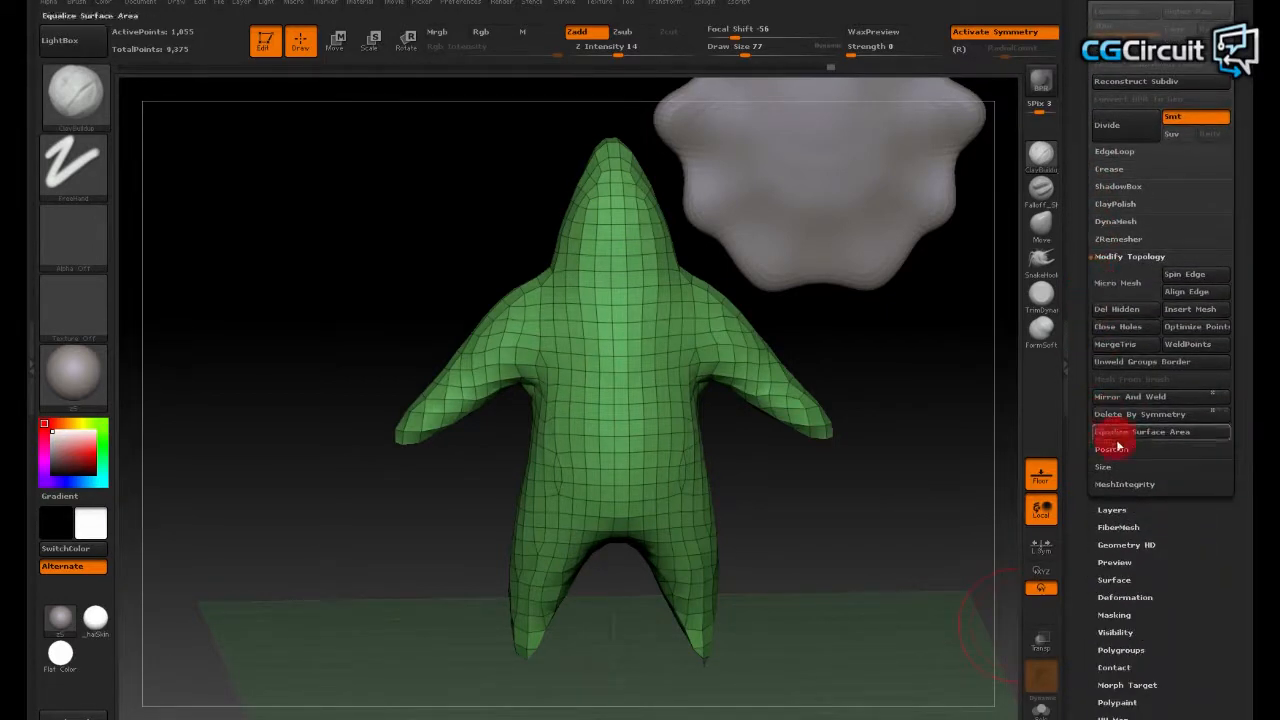
{"action": "left_click", "coordinate": [1124, 258]}
{"action": "left_click", "coordinate": [1128, 258]}
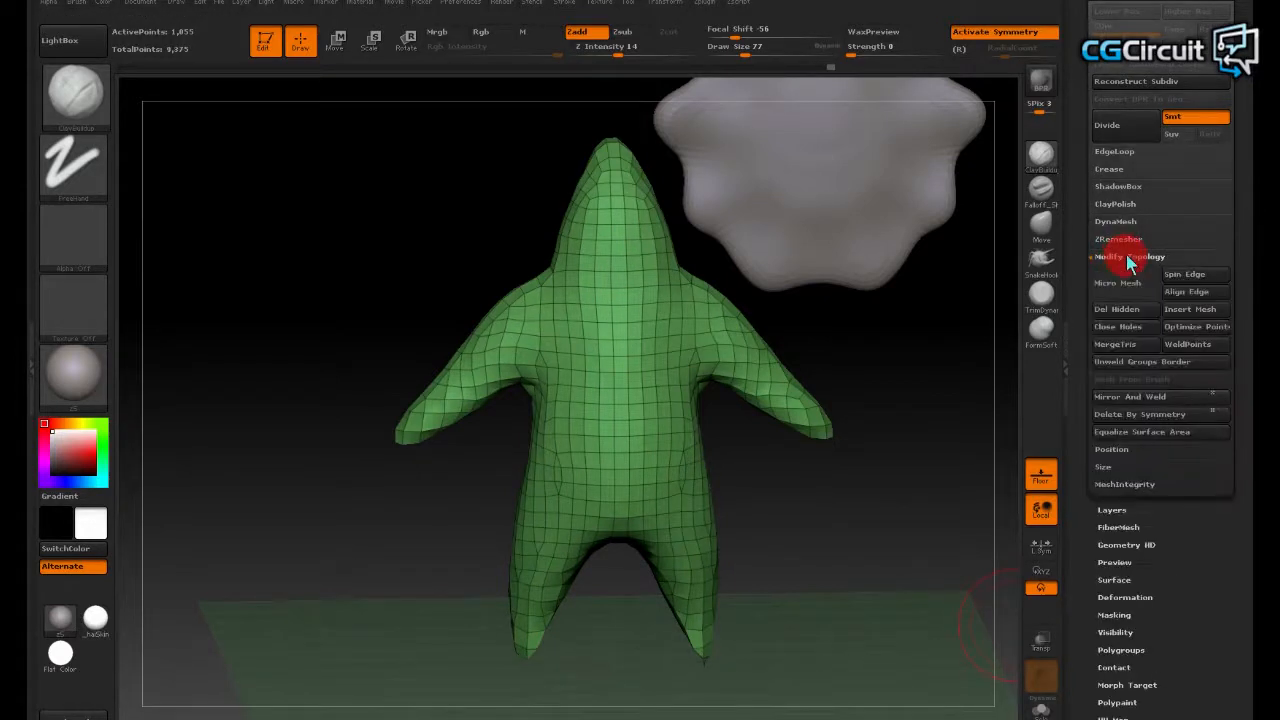
{"action": "left_click", "coordinate": [1146, 398]}
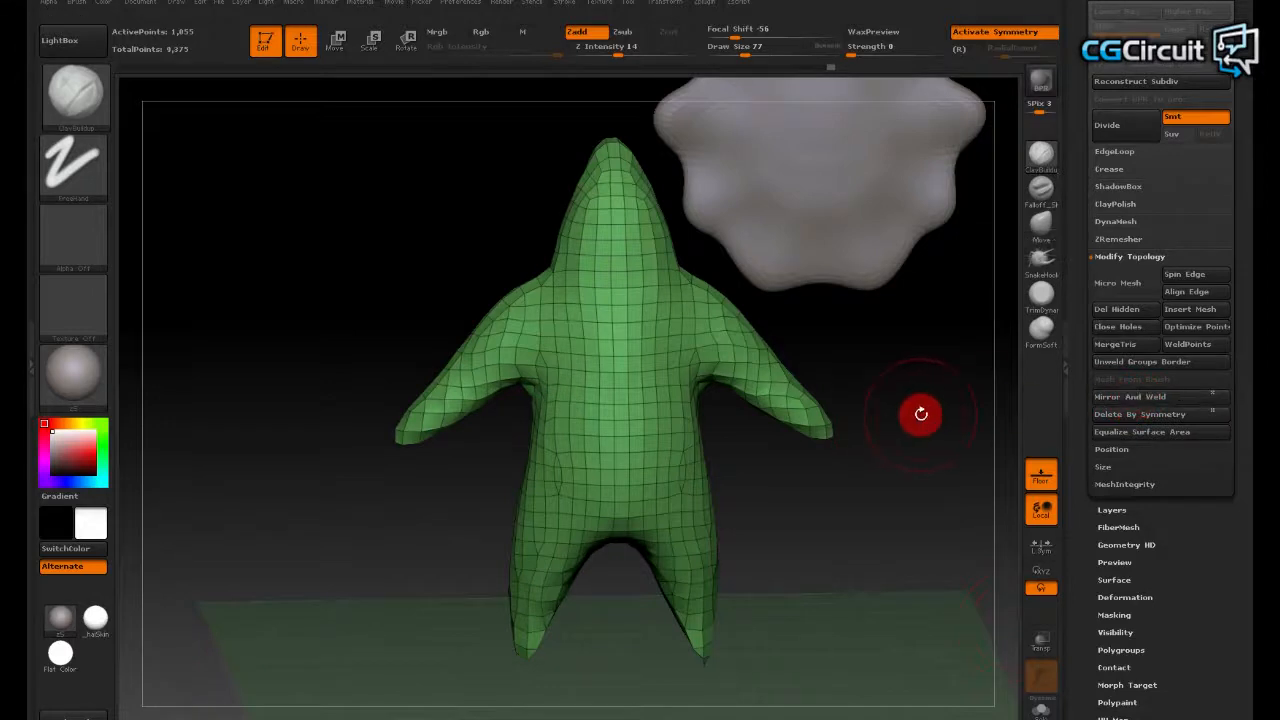
{"action": "left_click", "coordinate": [1112, 398]}
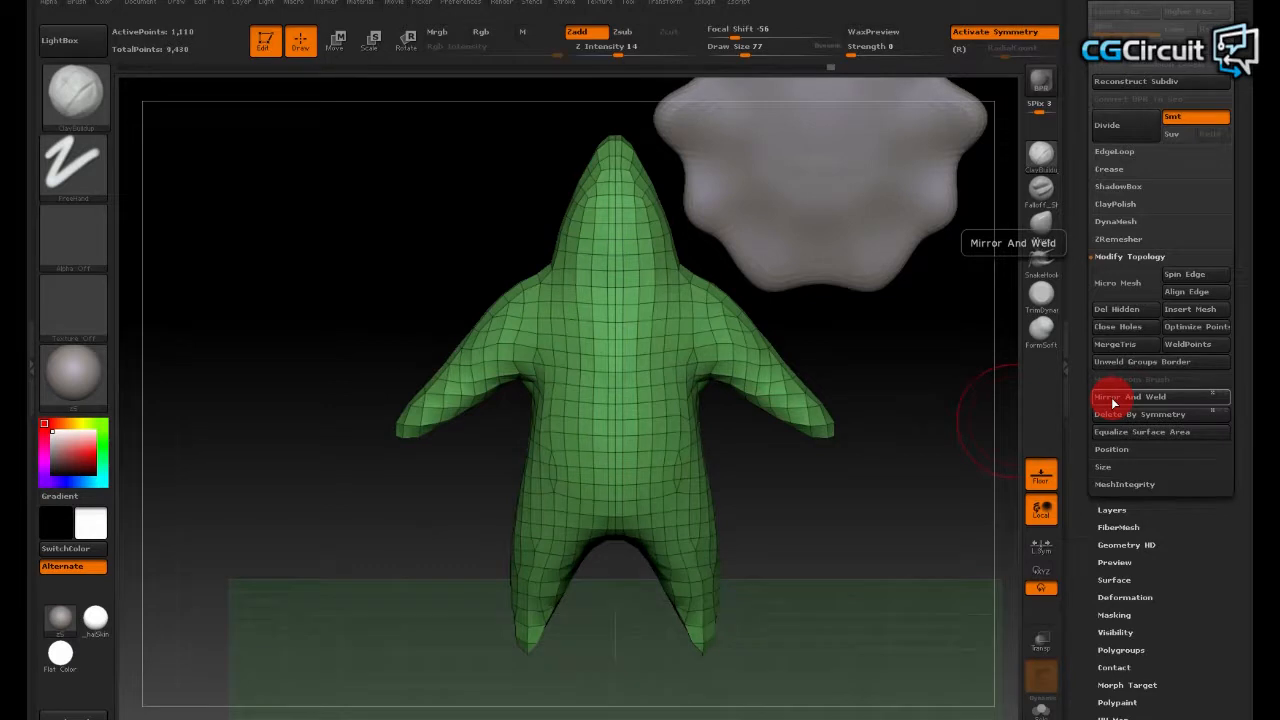
- Compare the figure's centre-line topology before and after mirroring by repeatedly undoing and redoing Mirror And Weld, leaving the mirrored version active
{"action": "left_click_drag", "start_coordinate": [931, 358], "coordinate": [960, 362], "text": "alt"}
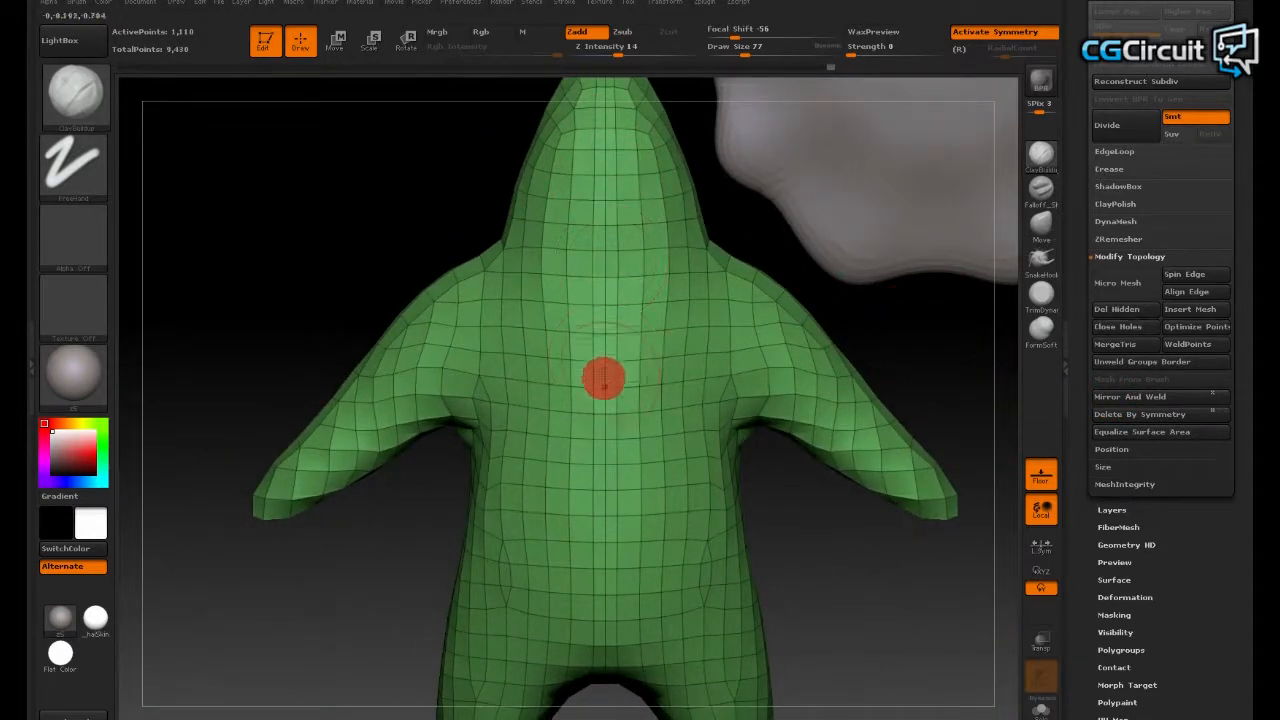
{"action": "left_click_drag", "start_coordinate": [892, 553], "coordinate": [871, 500], "text": "alt"}
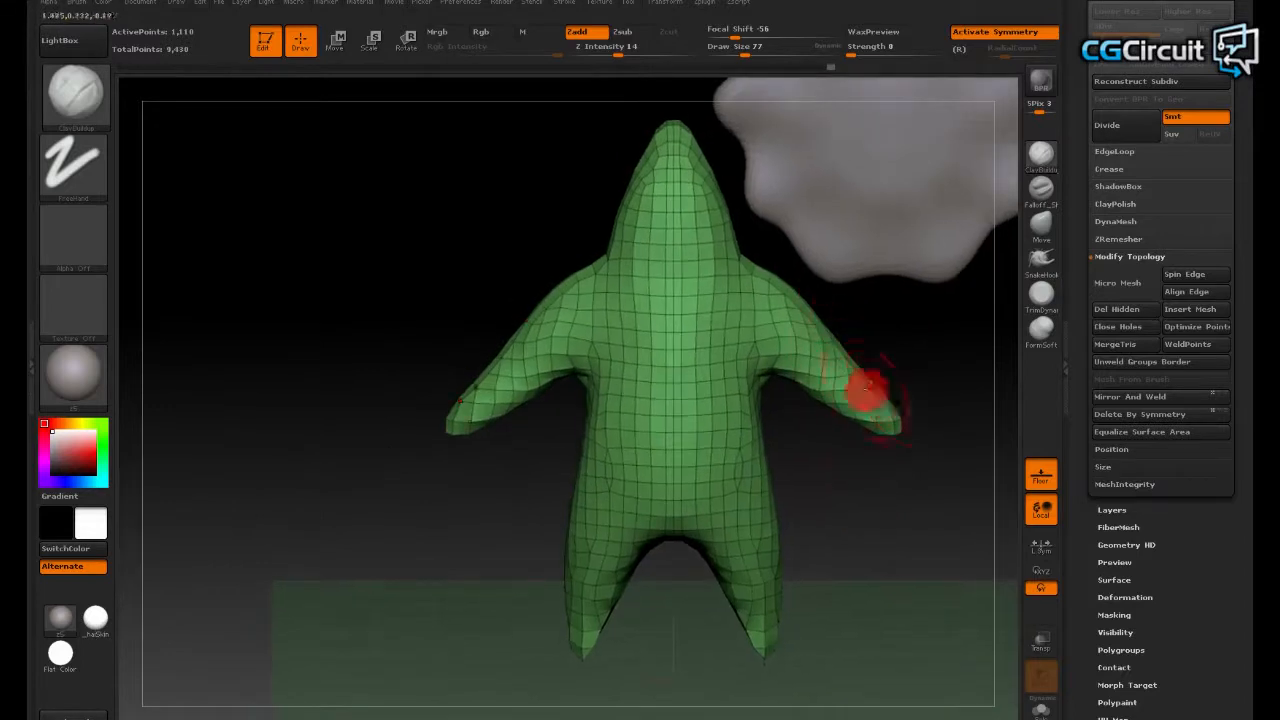
{"action": "key", "text": "ctrl+z"}
{"action": "key", "text": "ctrl+shift+z"}
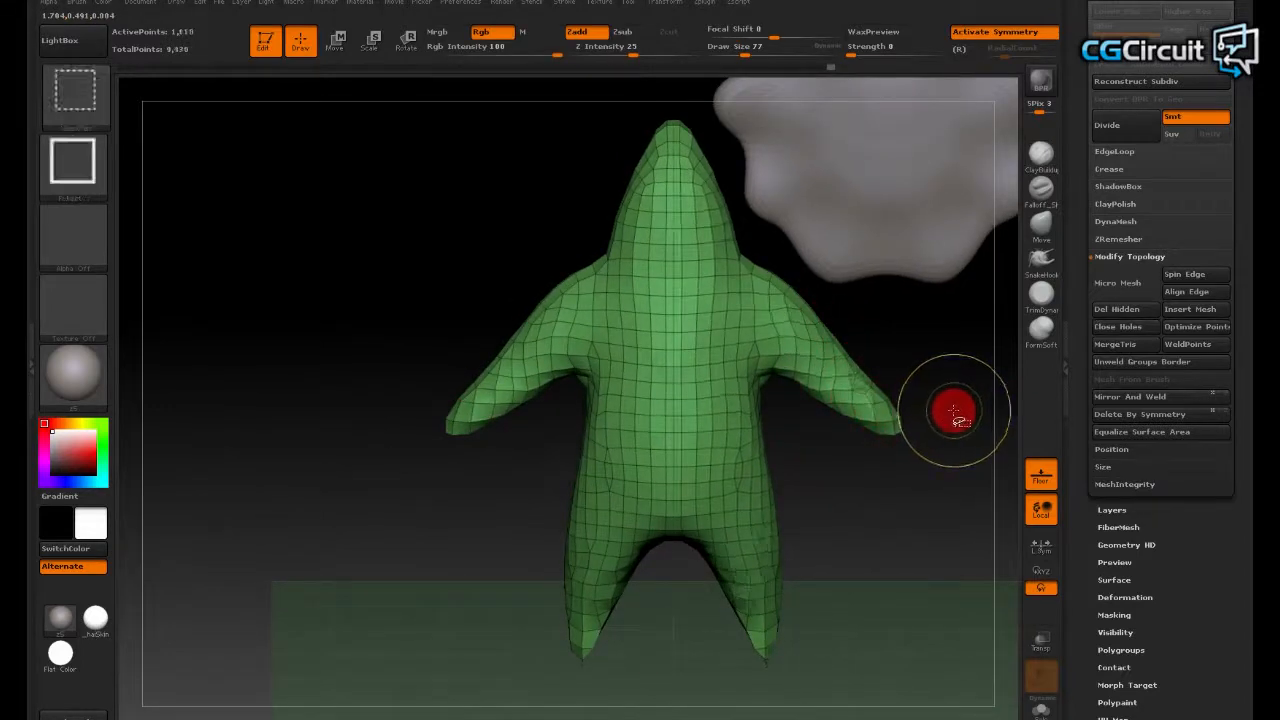
{"action": "key", "text": "ctrl+z"}
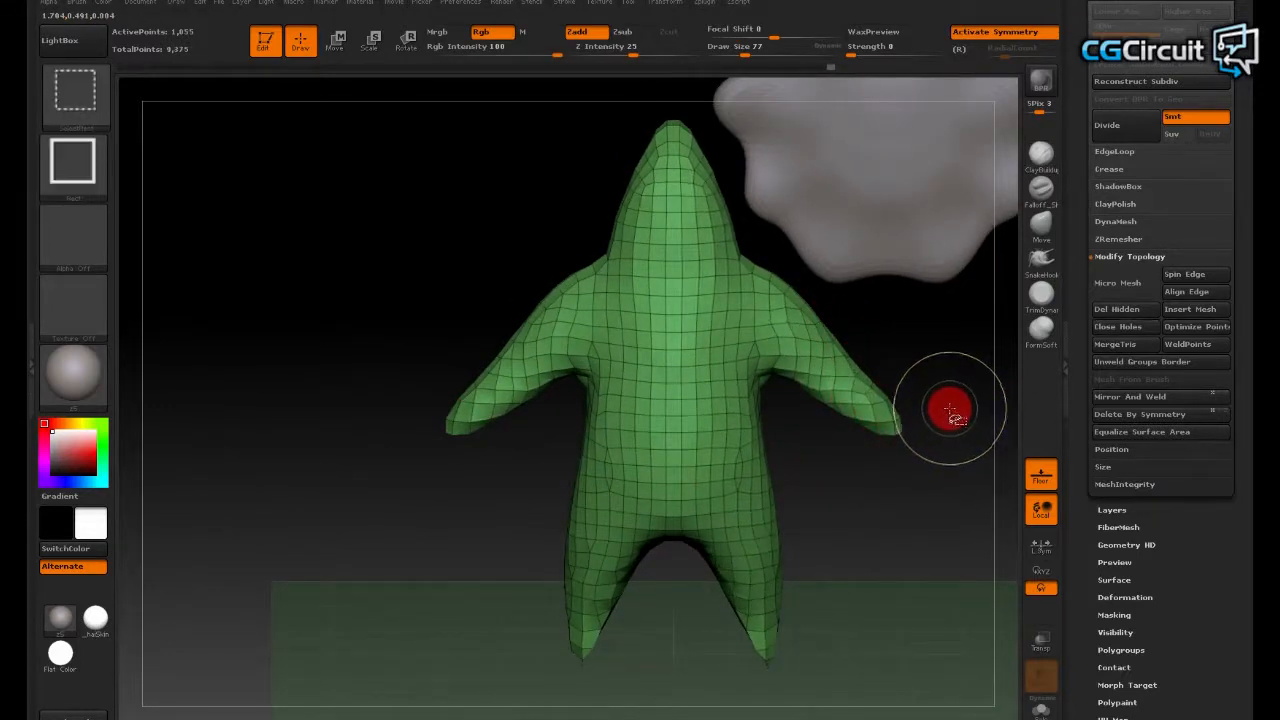
{"action": "key", "text": "ctrl+shift+z"}
{"action": "key", "text": "ctrl+z"}
{"action": "key", "text": "ctrl+shift+z"}
{"action": "key", "text": "ctrl+z"}
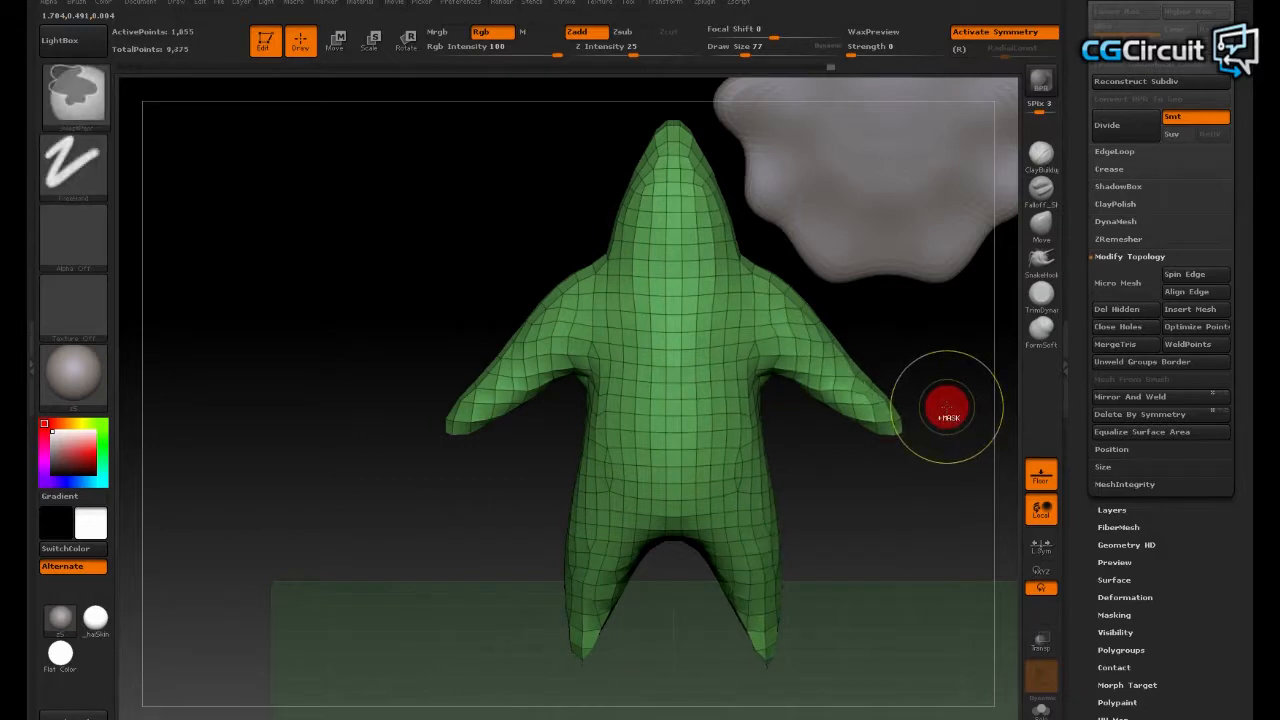
{"action": "key", "text": "ctrl+shift+z"}
{"action": "key", "text": "ctrl+z"}
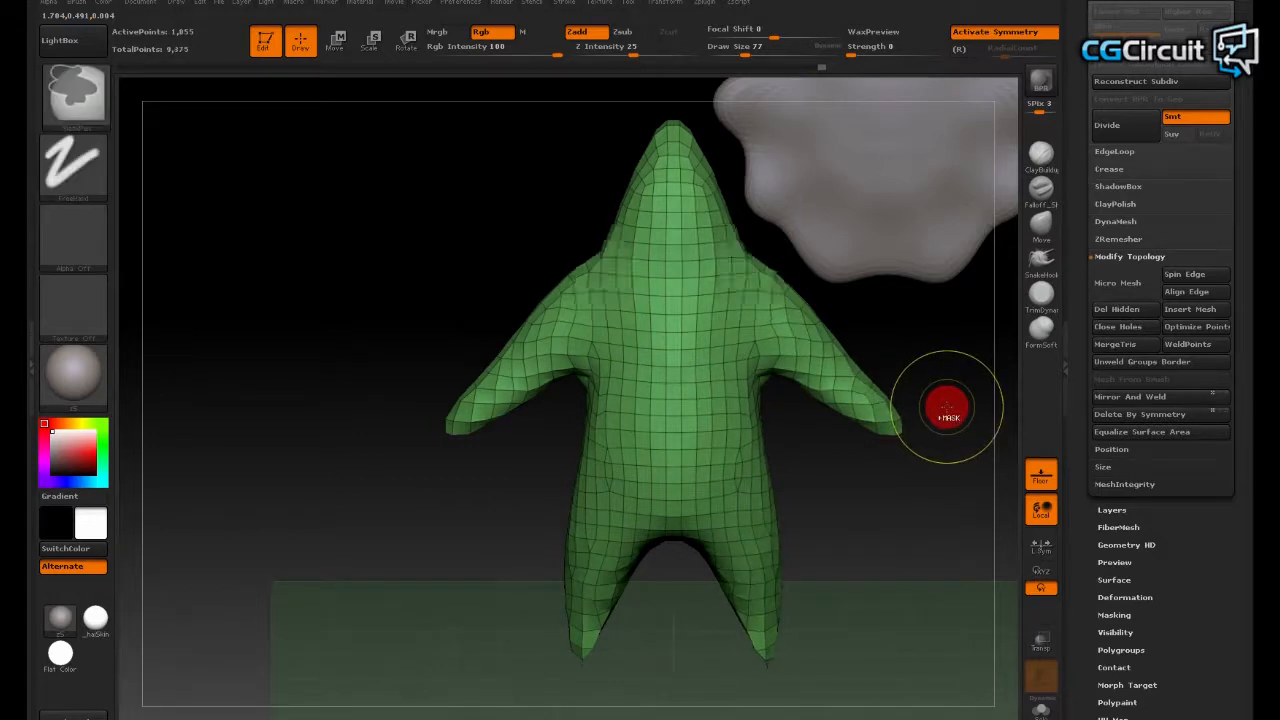
{"action": "key", "text": "ctrl+shift+z"}
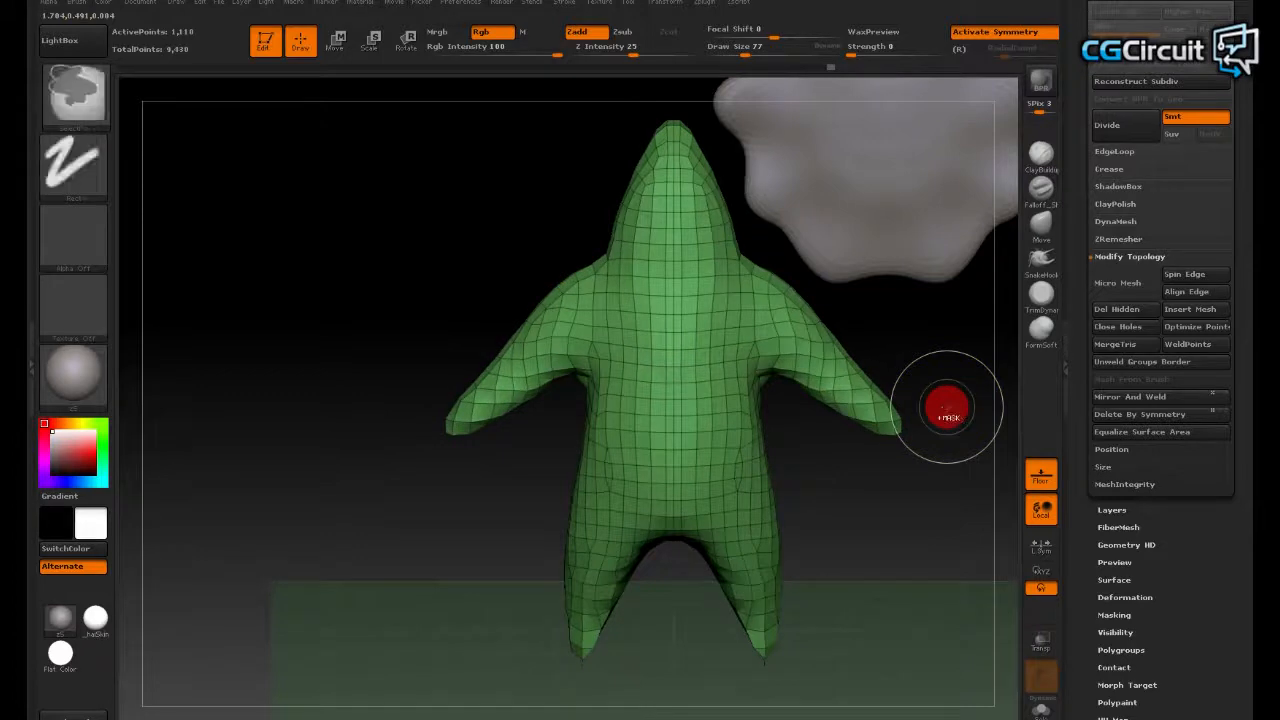
{"action": "key", "text": "ctrl+z"}
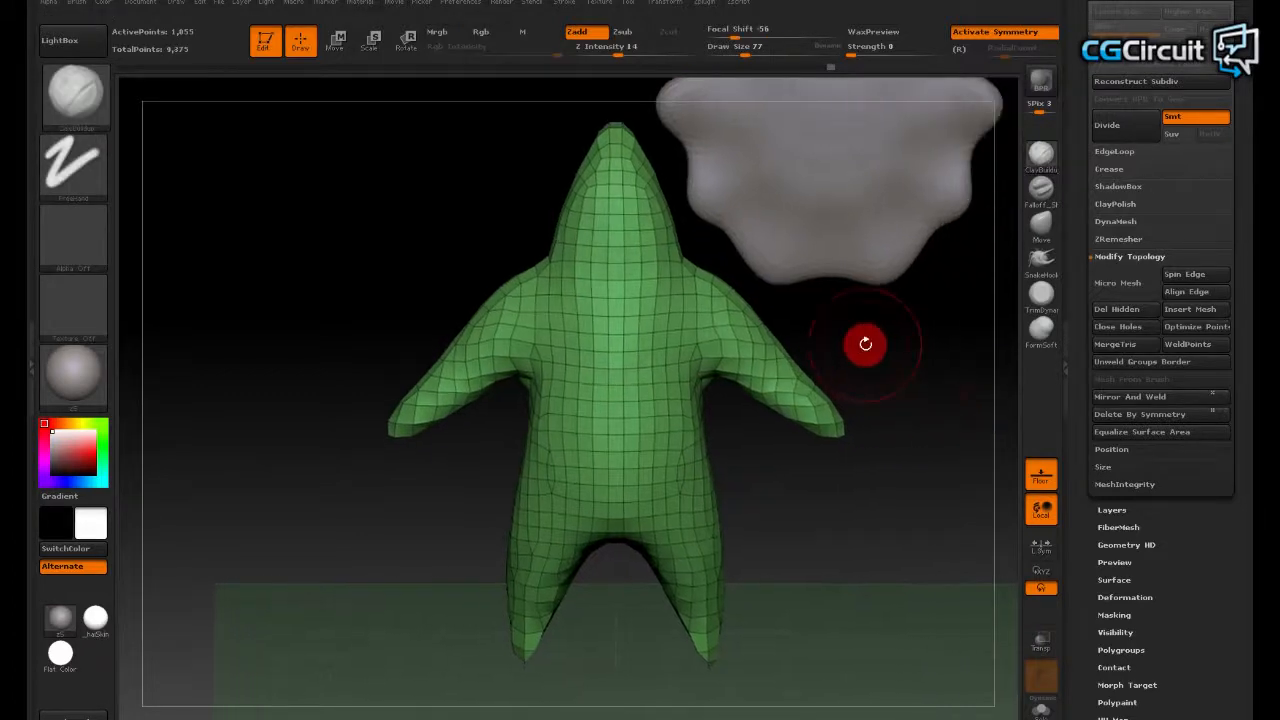
{"action": "key", "text": "ctrl+shift+z"}
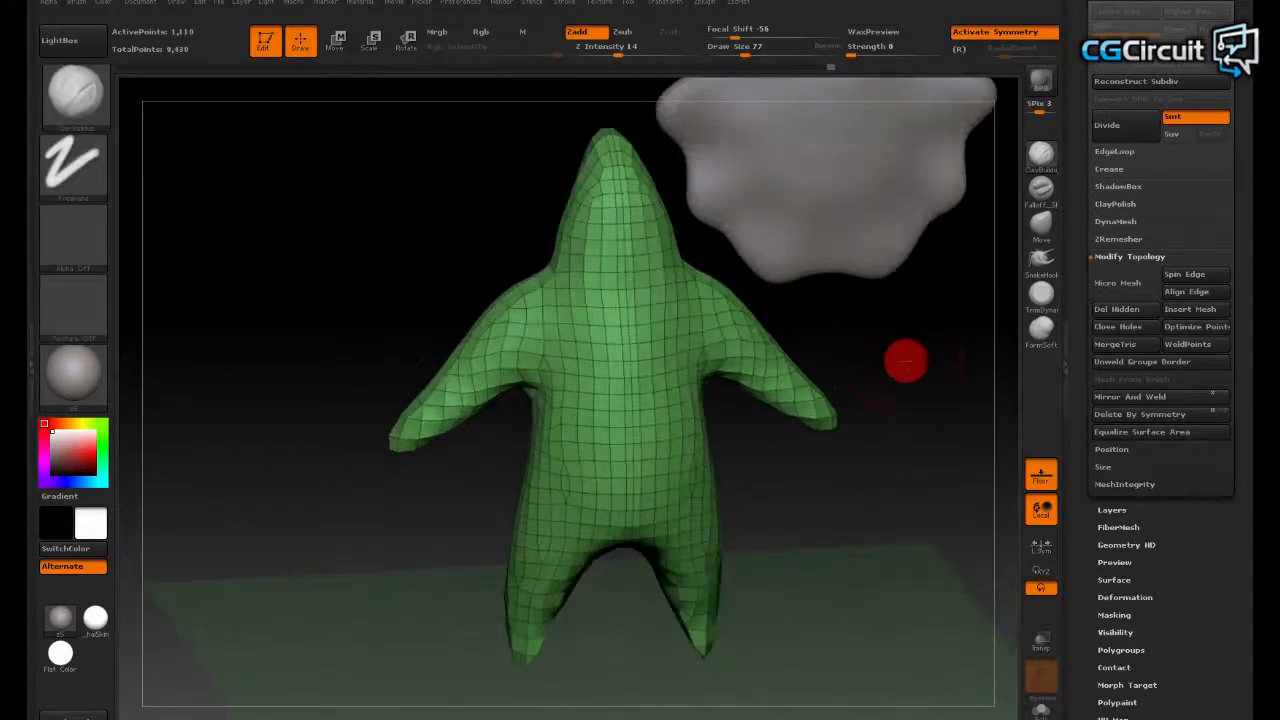
- Inspect the mirrored topology along the figure's centre line and arms, and turn off the polygon wireframe display
{"action": "left_click_drag", "start_coordinate": [905, 361], "coordinate": [774, 489]}
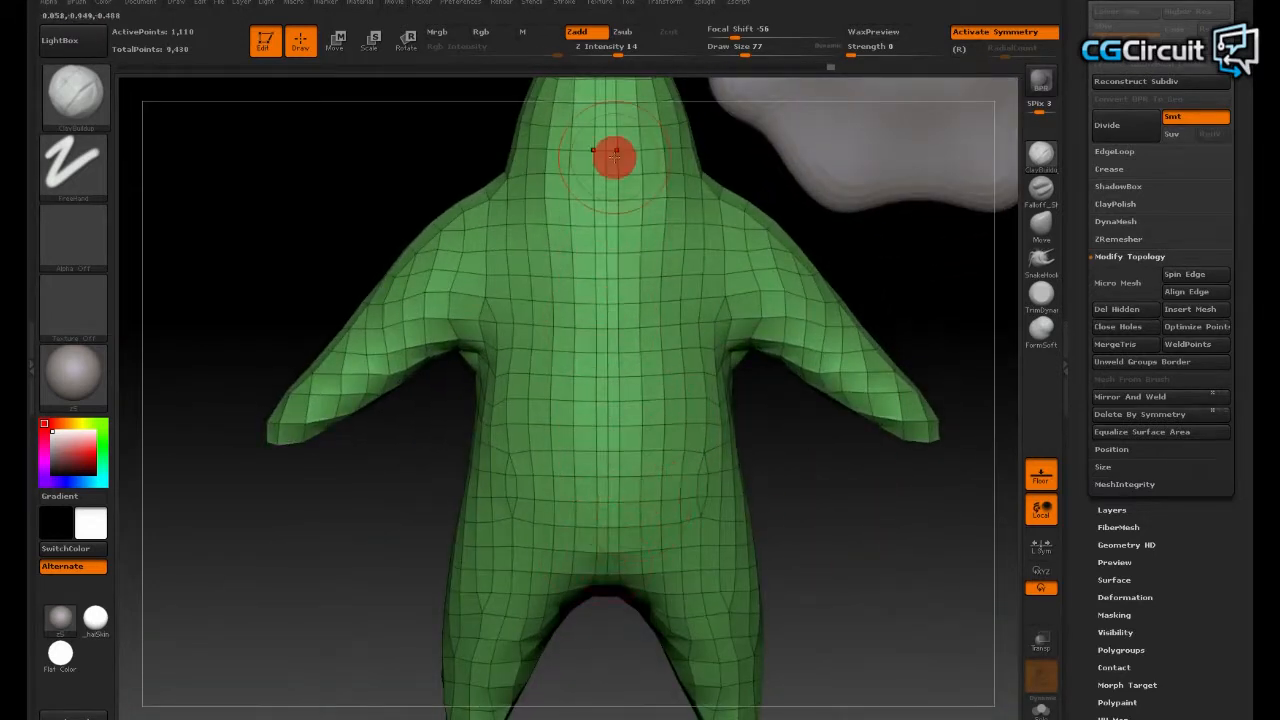
{"action": "mouse_move", "coordinate": [811, 479]}
{"action": "left_mouse_down"}
{"action": "mouse_move", "coordinate": [810, 557]}
{"action": "mouse_move", "coordinate": [811, 514]}
{"action": "mouse_move", "coordinate": [860, 543]}
{"action": "mouse_move", "coordinate": [897, 484]}
{"action": "mouse_move", "coordinate": [820, 526]}
{"action": "mouse_move", "coordinate": [817, 497]}
{"action": "left_mouse_up"}
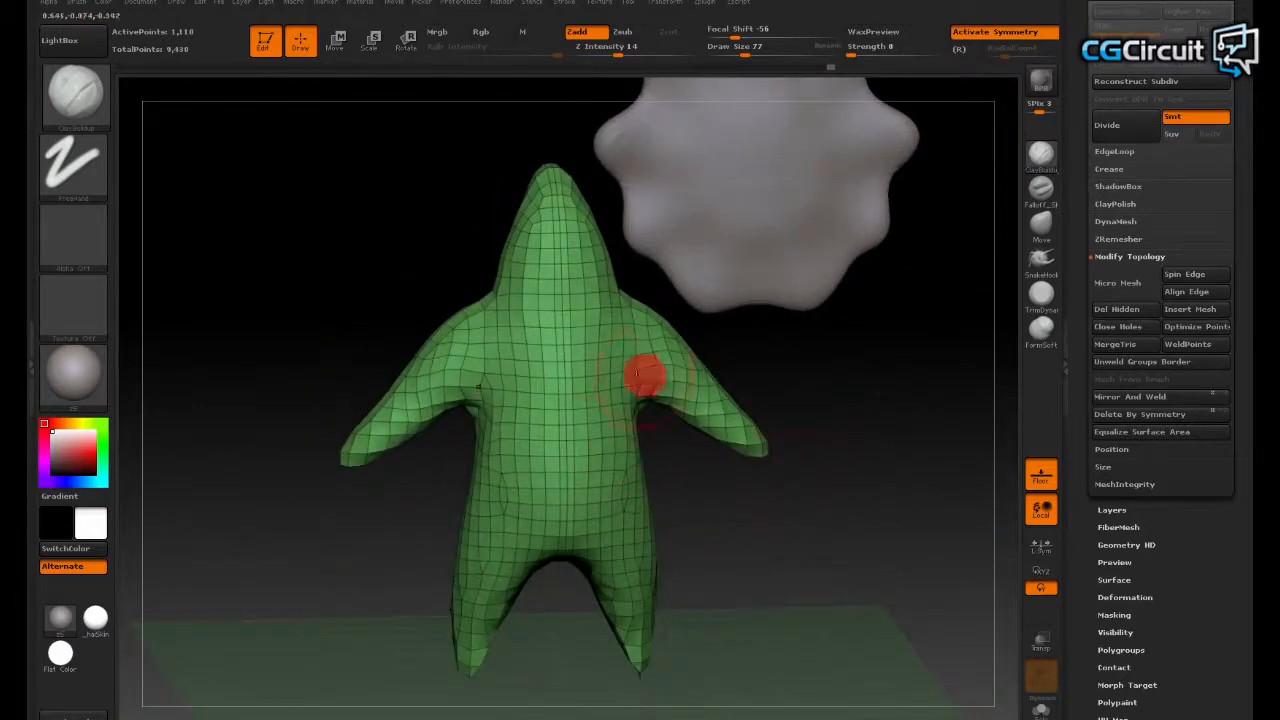
{"action": "left_click_drag", "start_coordinate": [903, 486], "coordinate": [871, 508]}
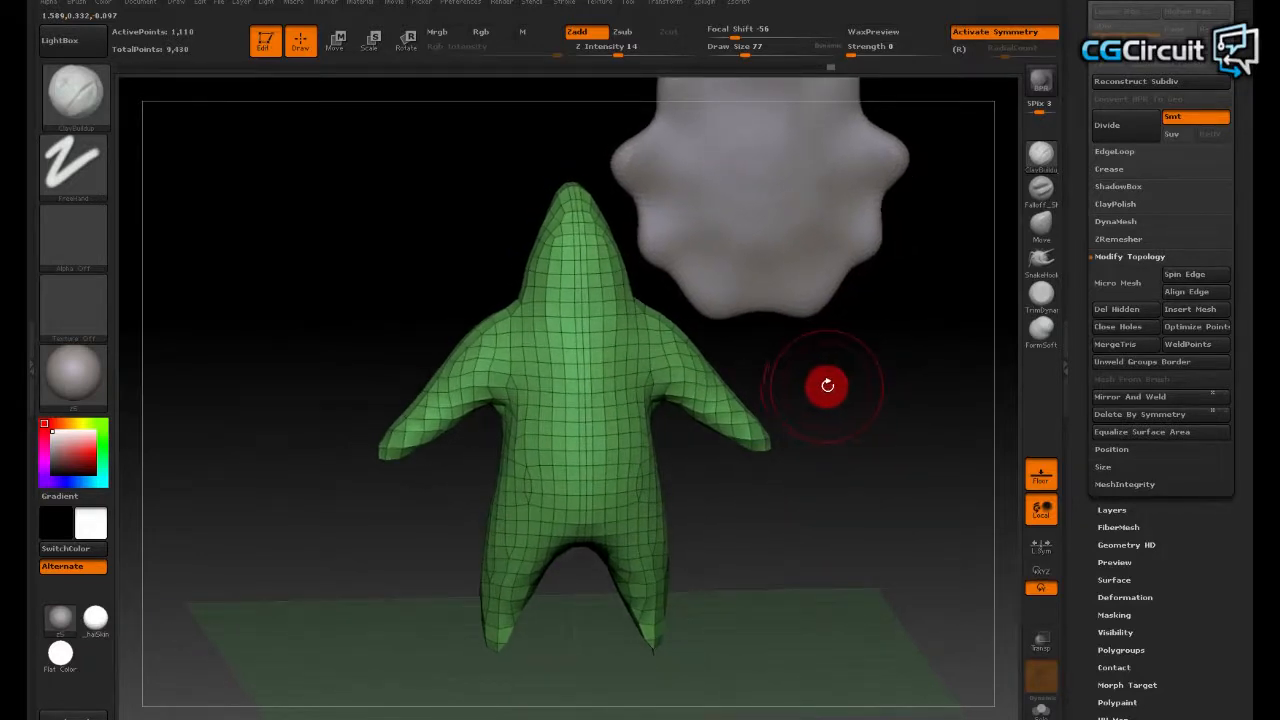
{"action": "key", "text": "shift+f"}
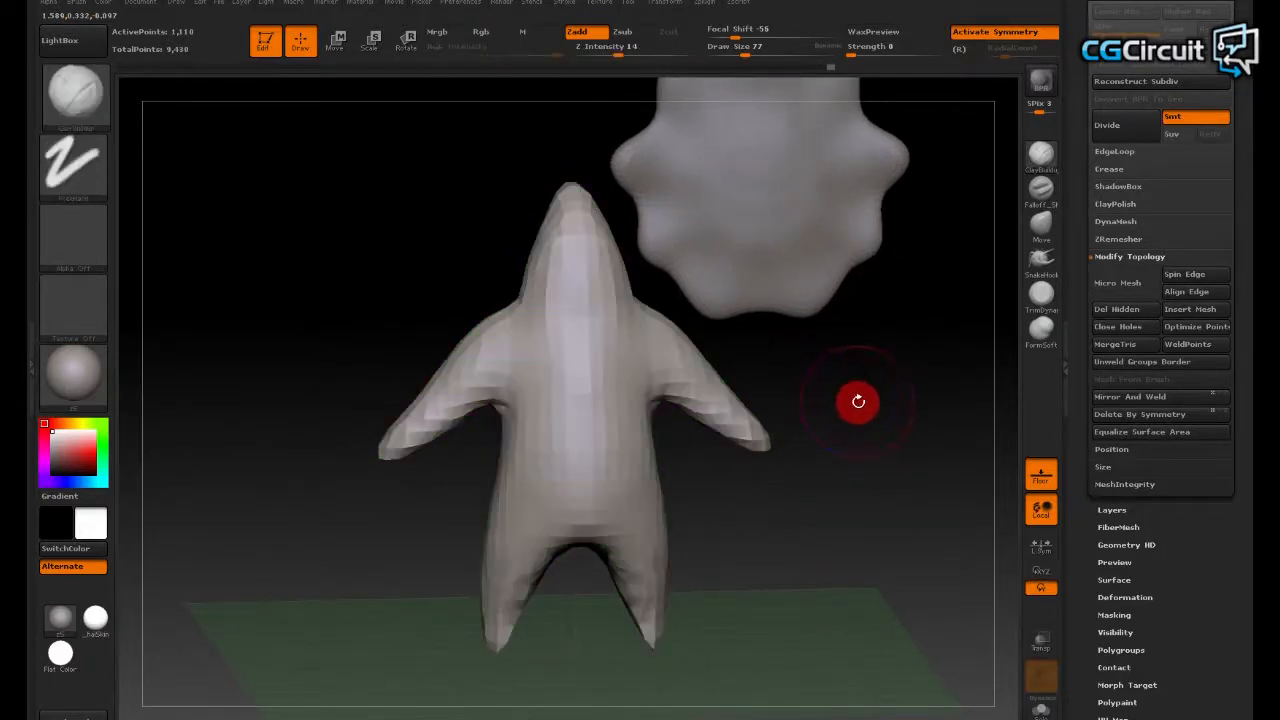